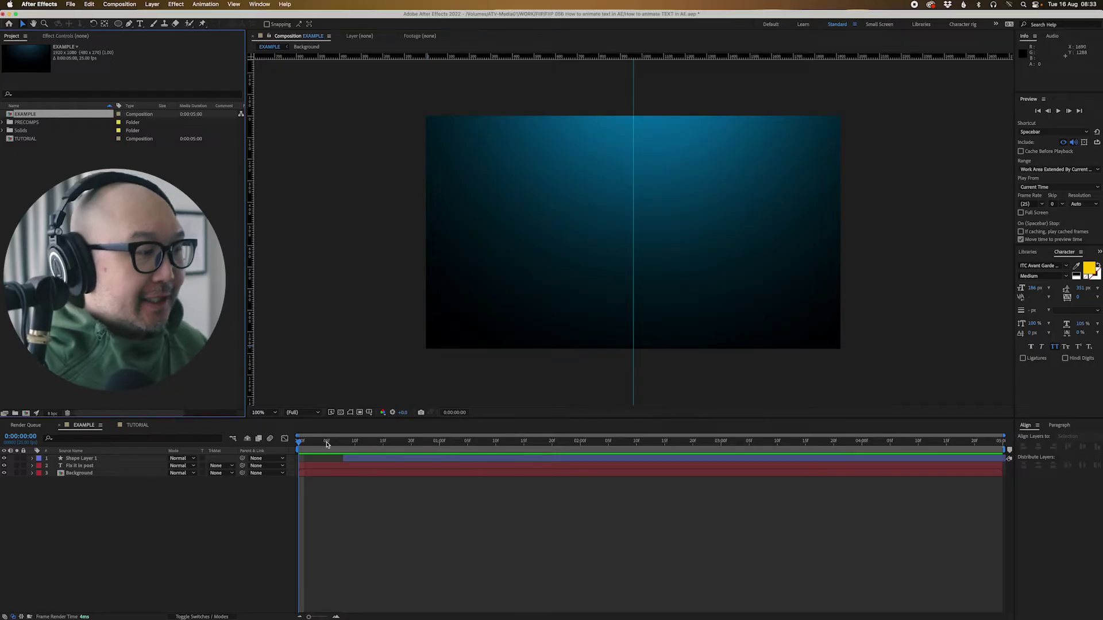
Preview the EXAMPLE title animation and reveal its animated Start keyframes.
key(space)
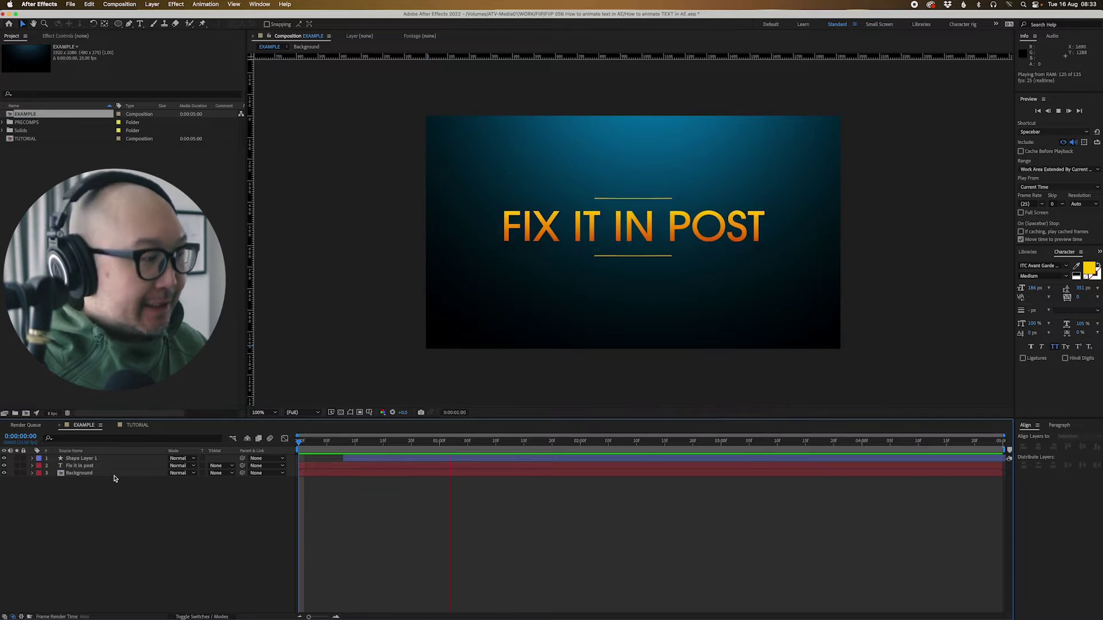
click(87, 470)
key(u)
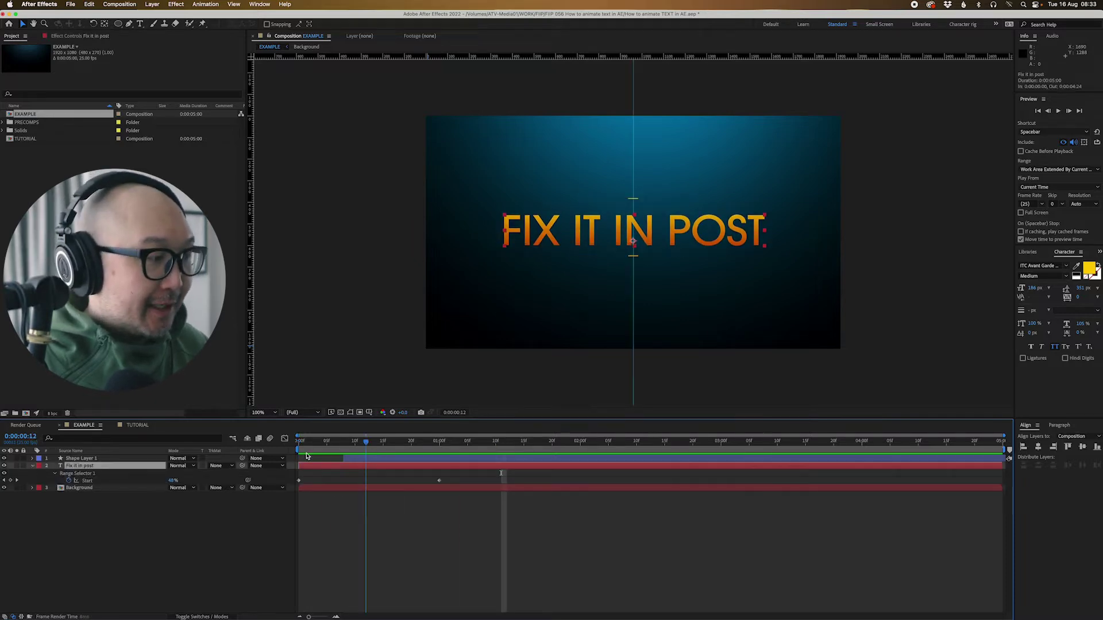
Replay the example animation, then open the TUTORIAL composition.
key(space)
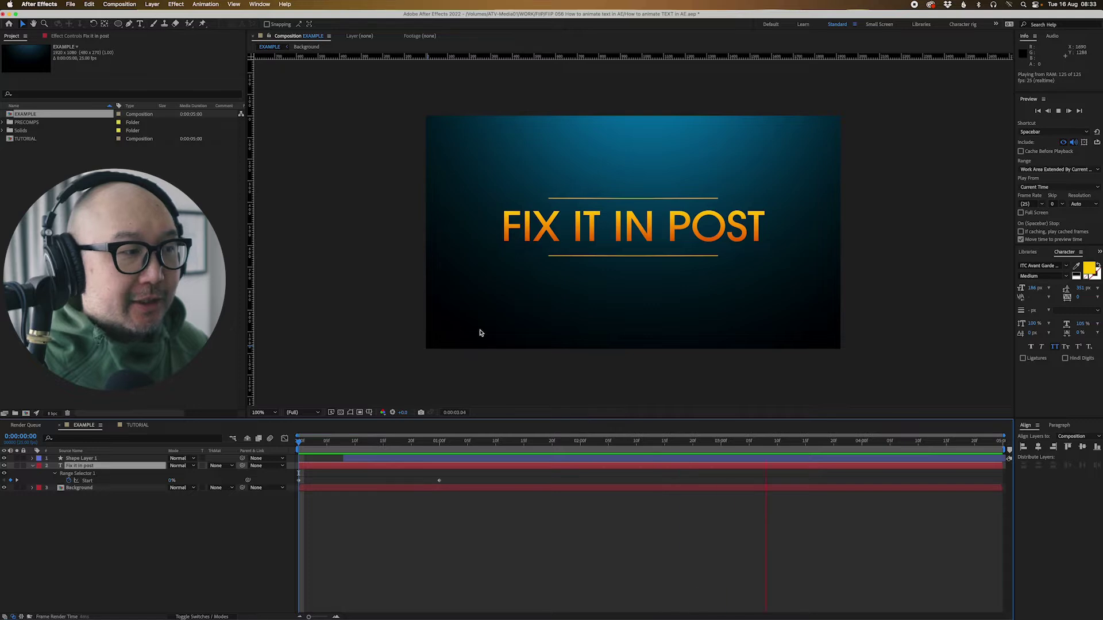
click(65, 159)
double_click(34, 138)
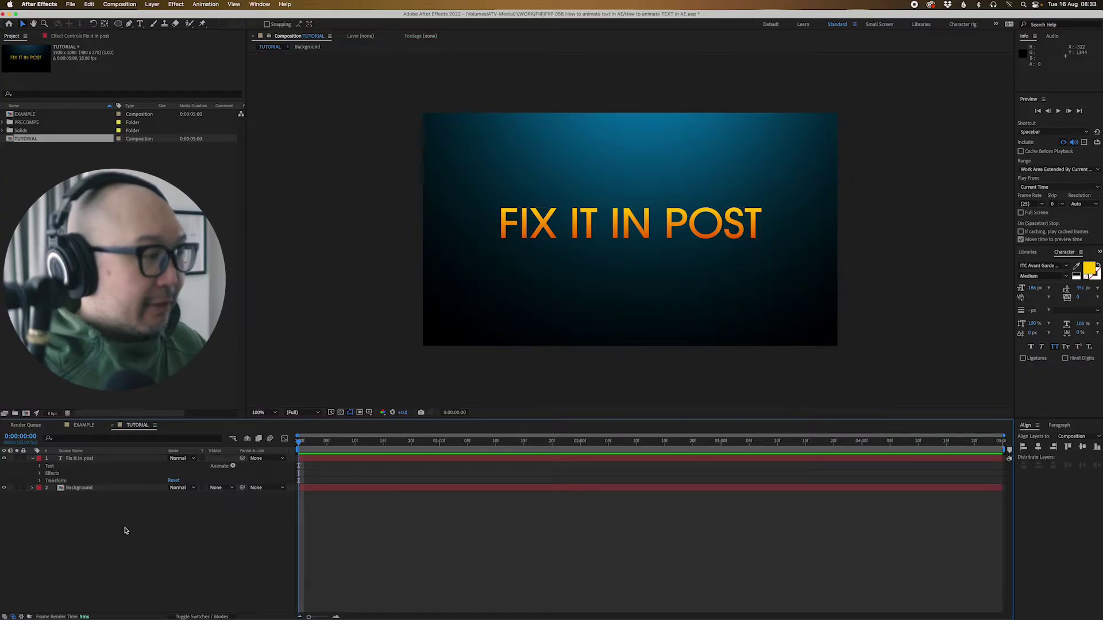
Delete the old title layer and type a new FIX IT IN POST text layer.
click(89, 459)
click(330, 546)
click(349, 461)
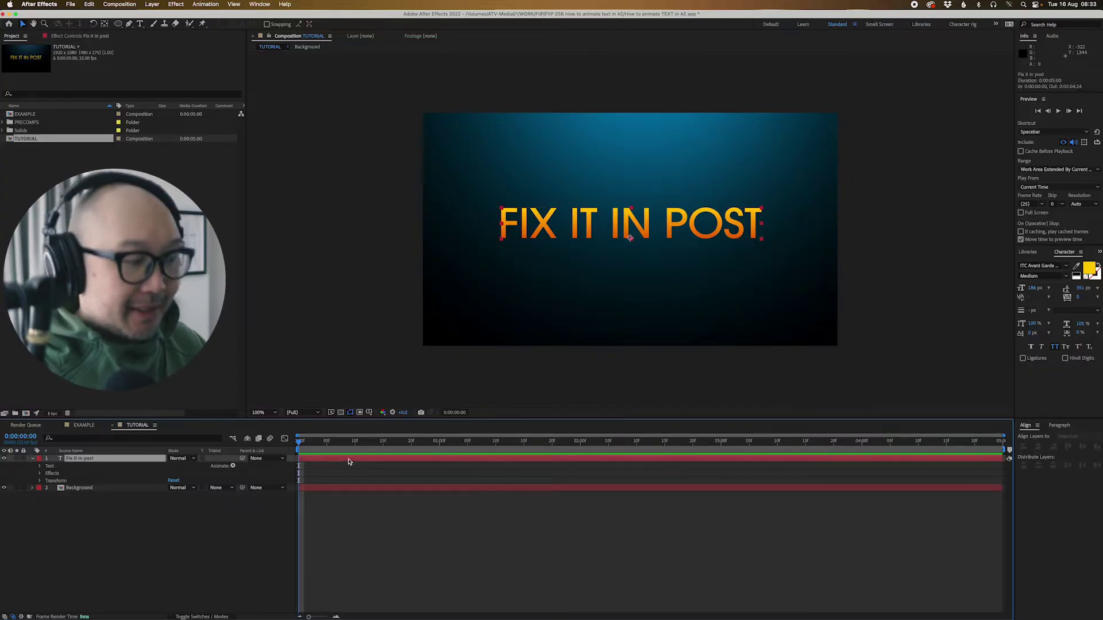
key(Delete)
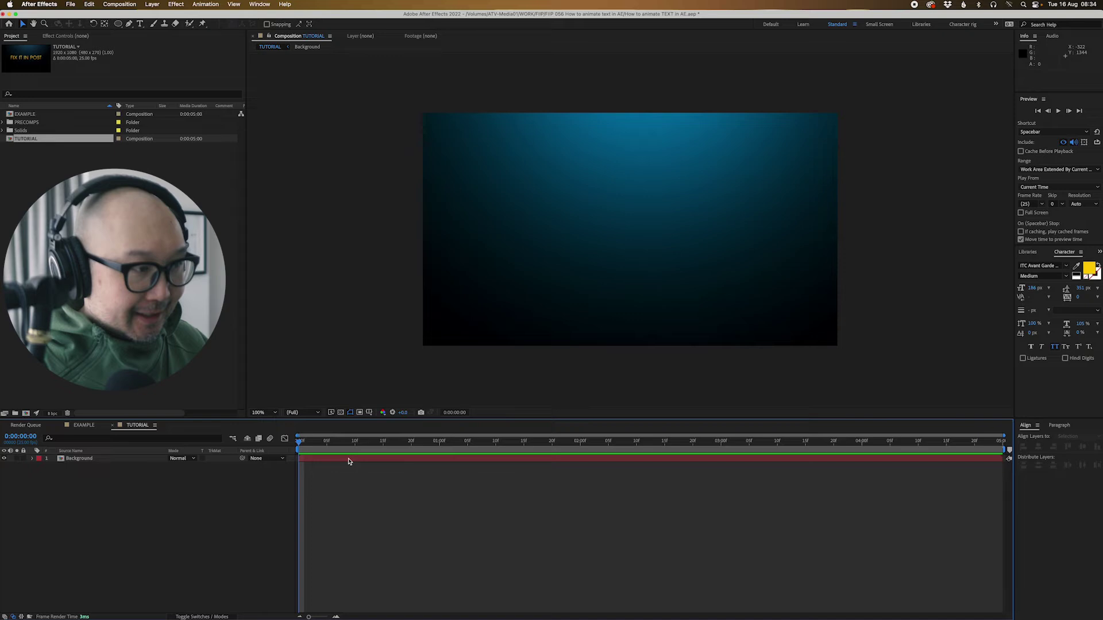
click(139, 25)
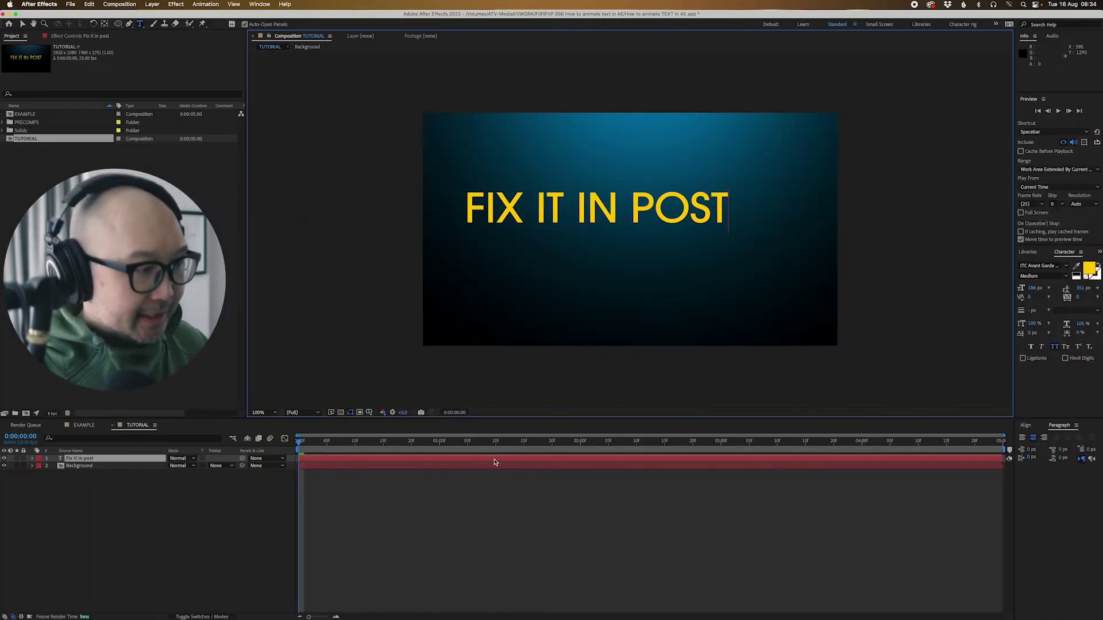
click(489, 460)
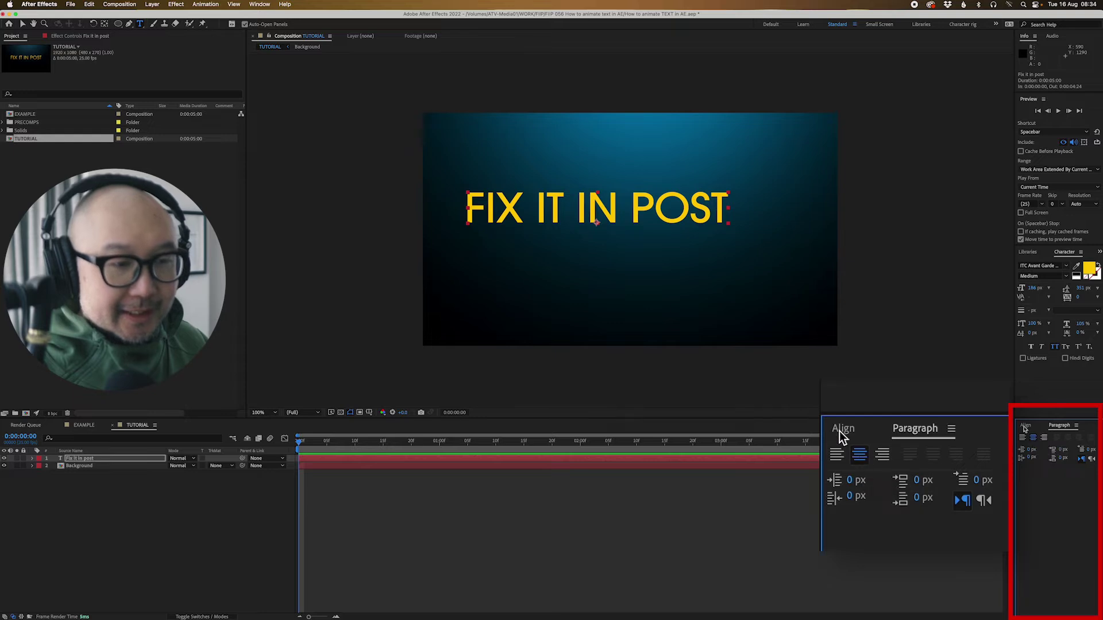
Centre the title horizontally and vertically in the composition.
click(840, 430)
click(871, 477)
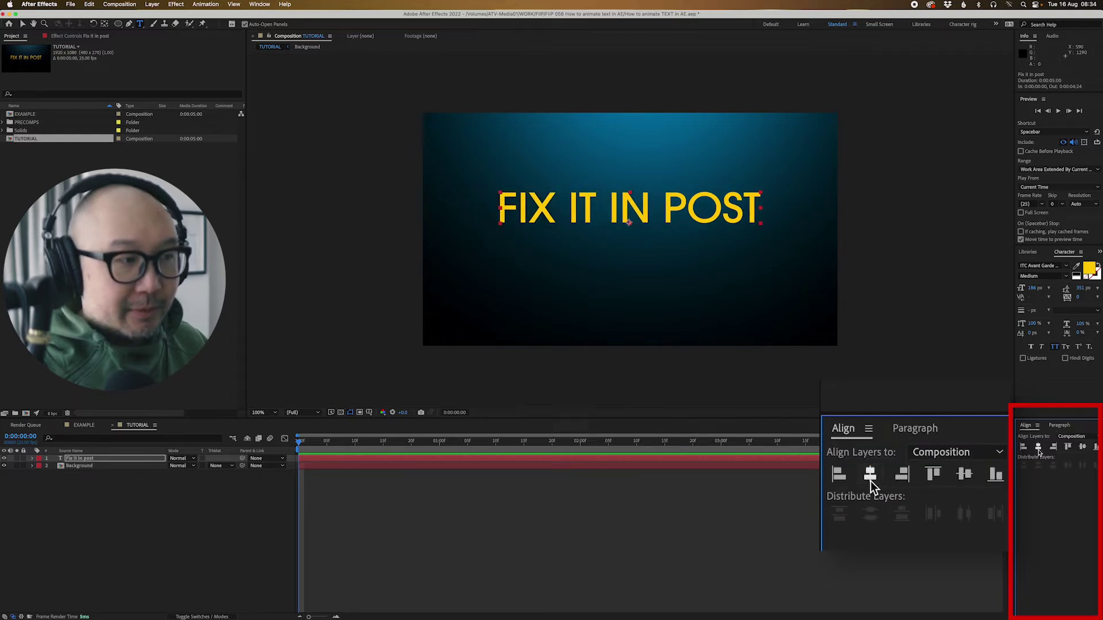
click(964, 474)
click(420, 483)
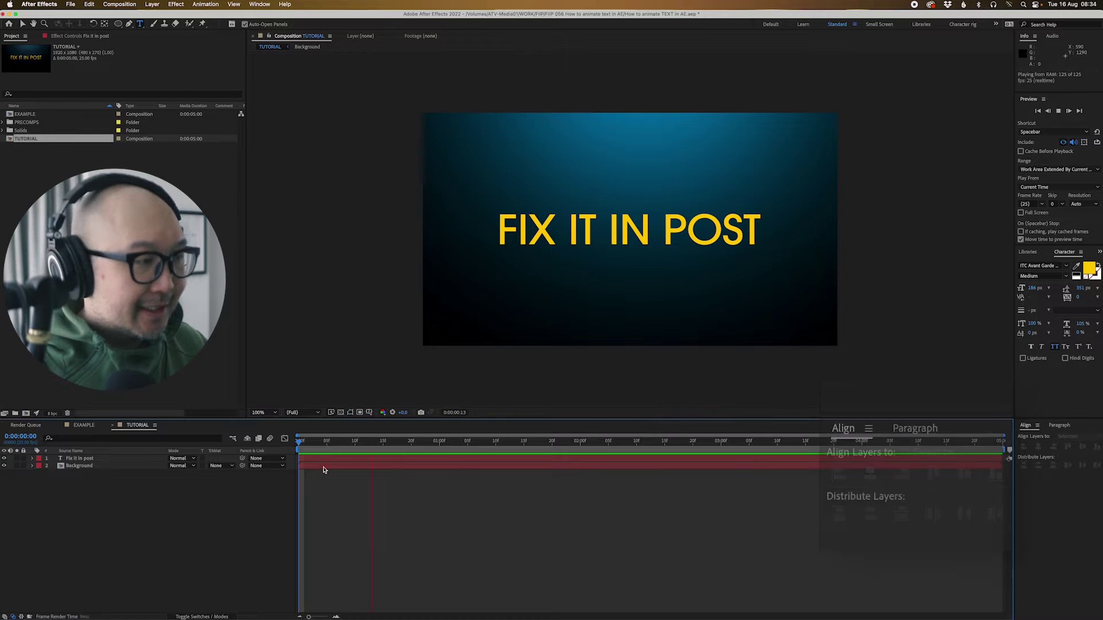
Add an All Transform Properties animator to the text layer.
click(32, 458)
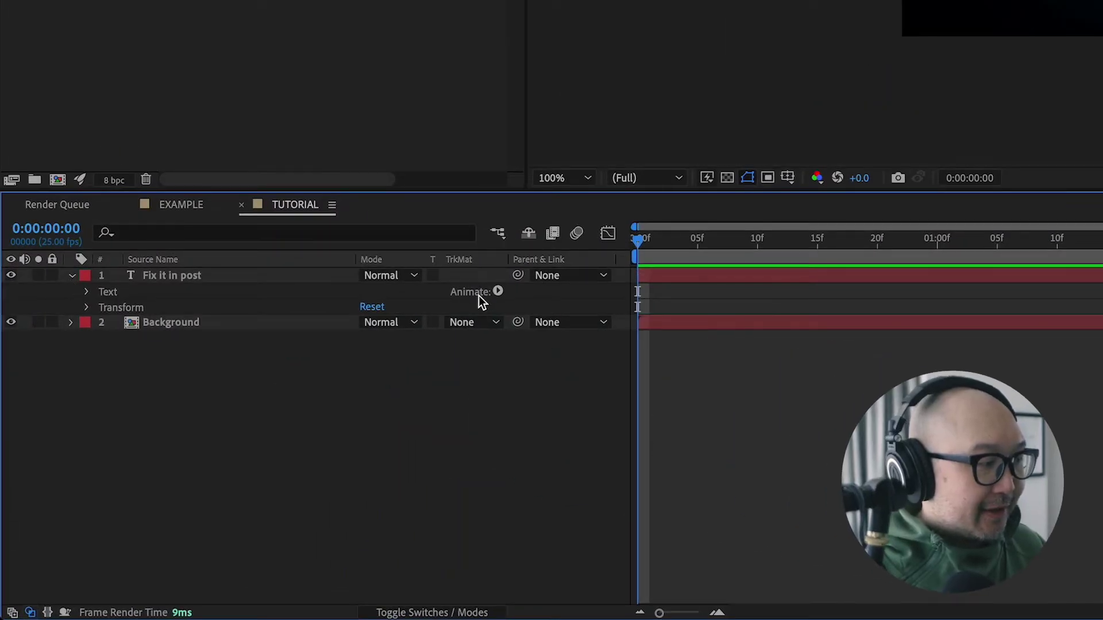
click(497, 292)
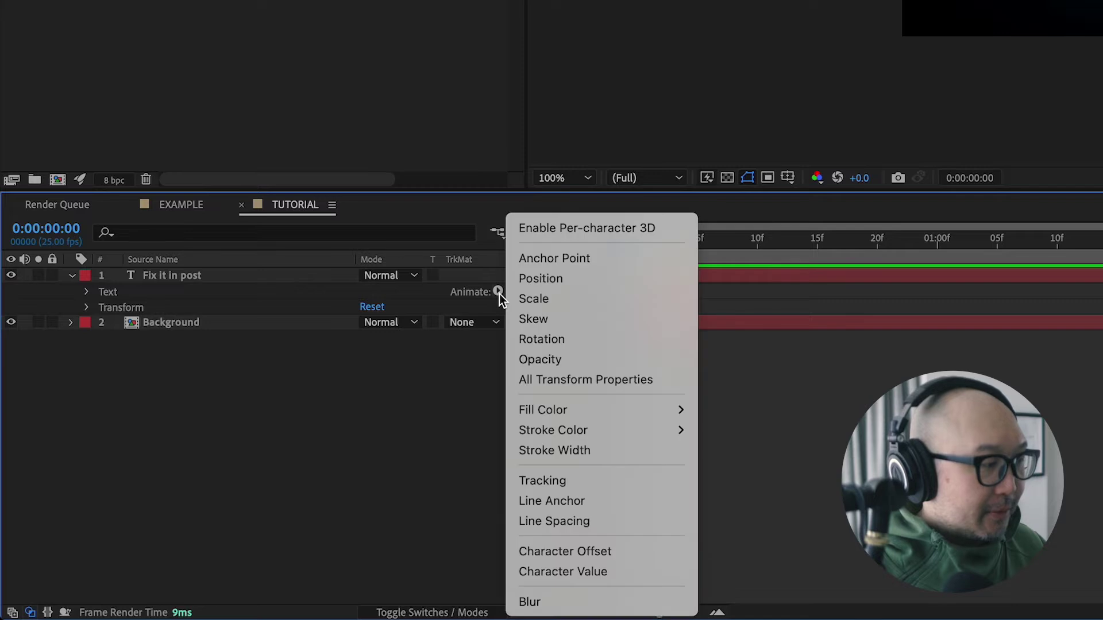
click(630, 386)
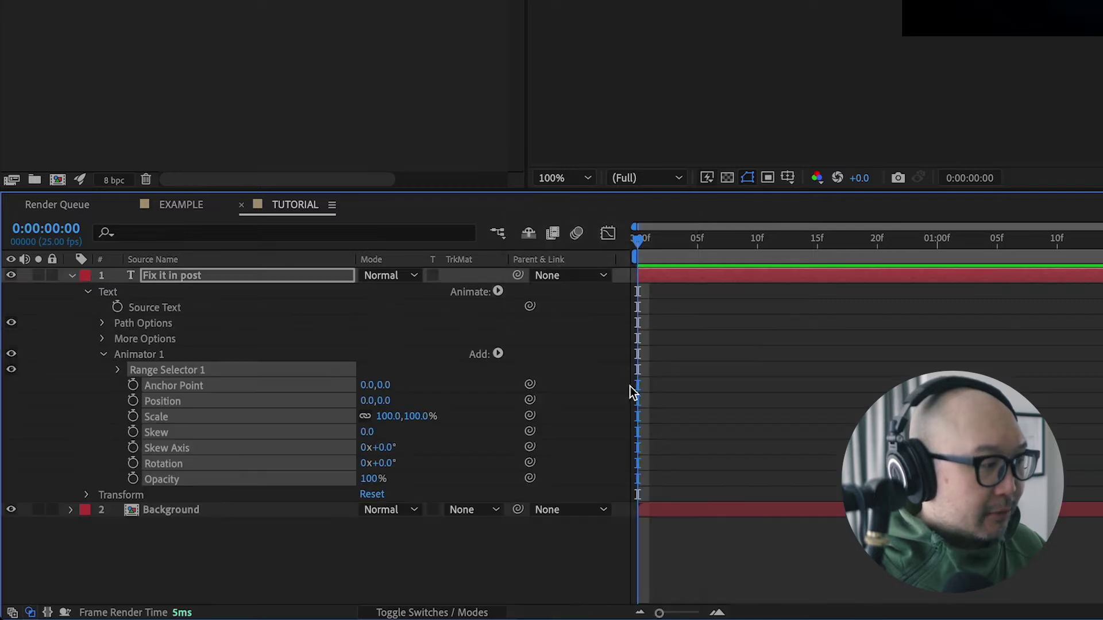
click(236, 546)
At 1 s, set the animator's Position Y to 138 and Opacity to 0%.
drag(658, 258, 942, 253)
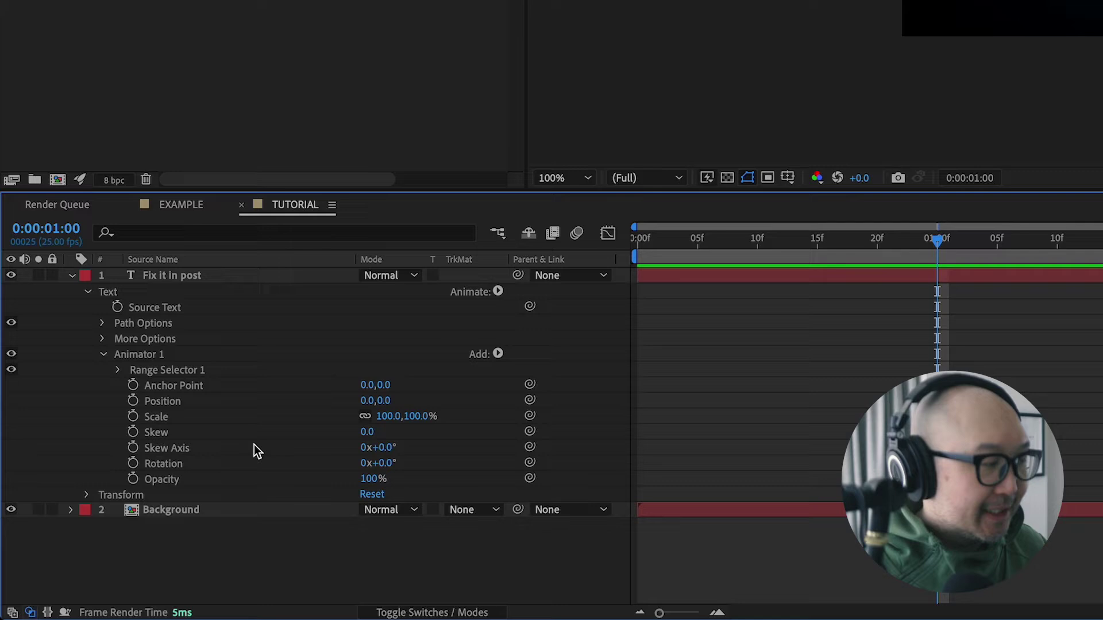
click(161, 402)
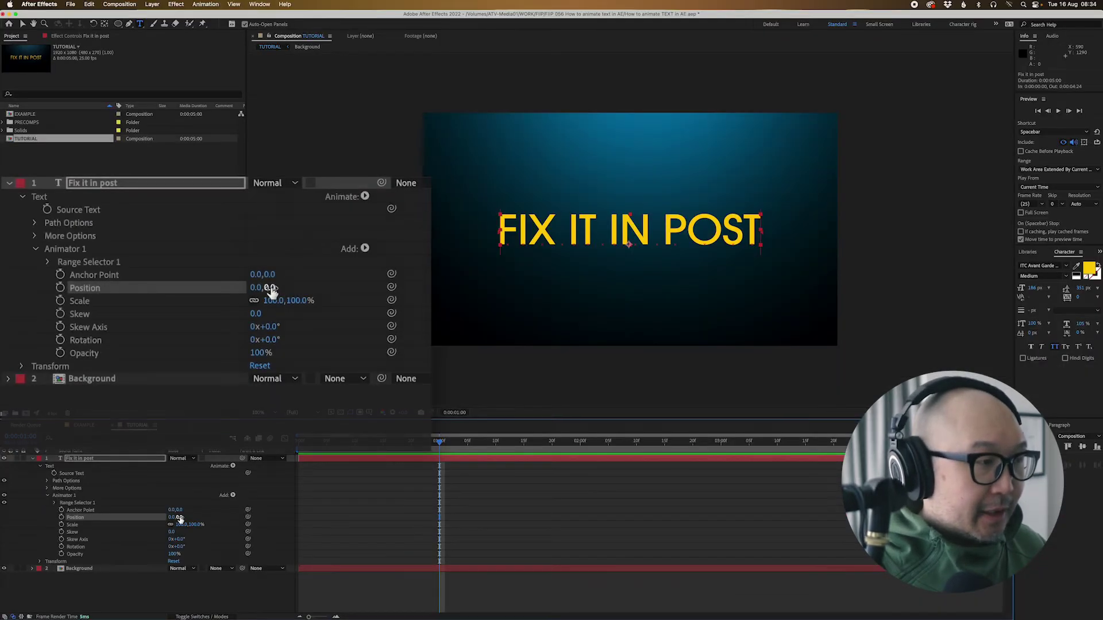
drag(271, 291, 389, 278)
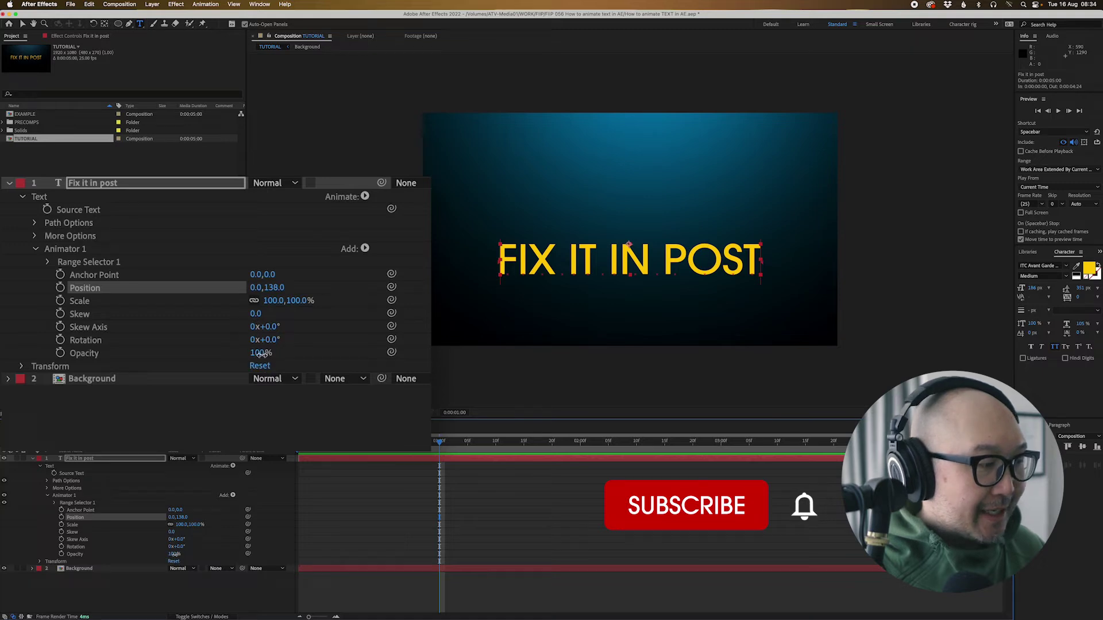
drag(261, 353, 230, 353)
click(469, 419)
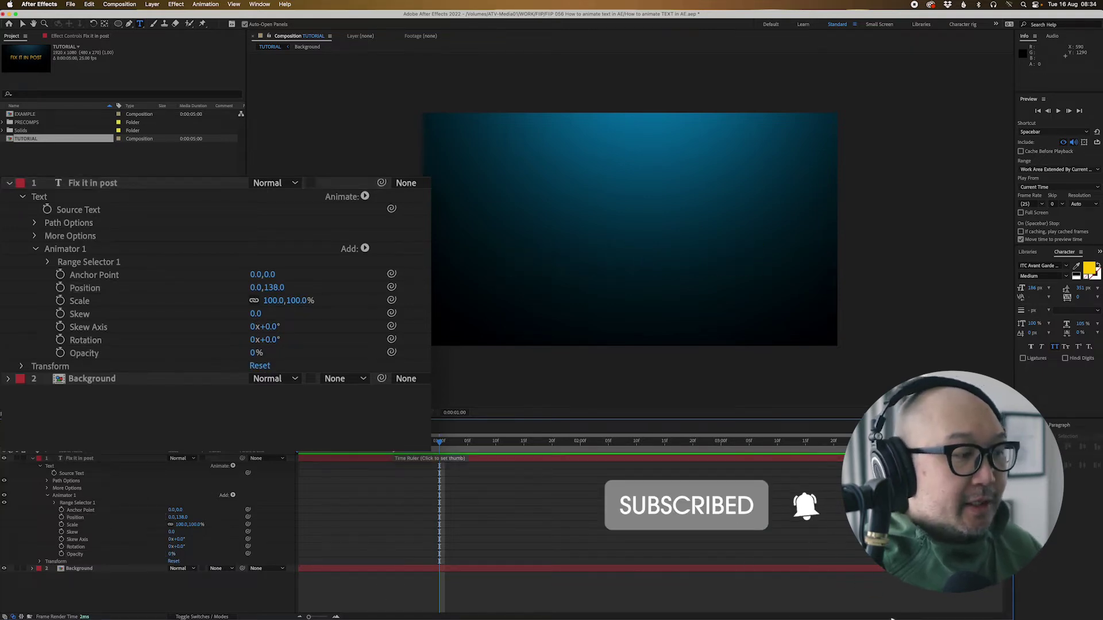
Keyframe Range Selector 1 Start at 0% on the first frame and 100% at 1 s.
click(296, 454)
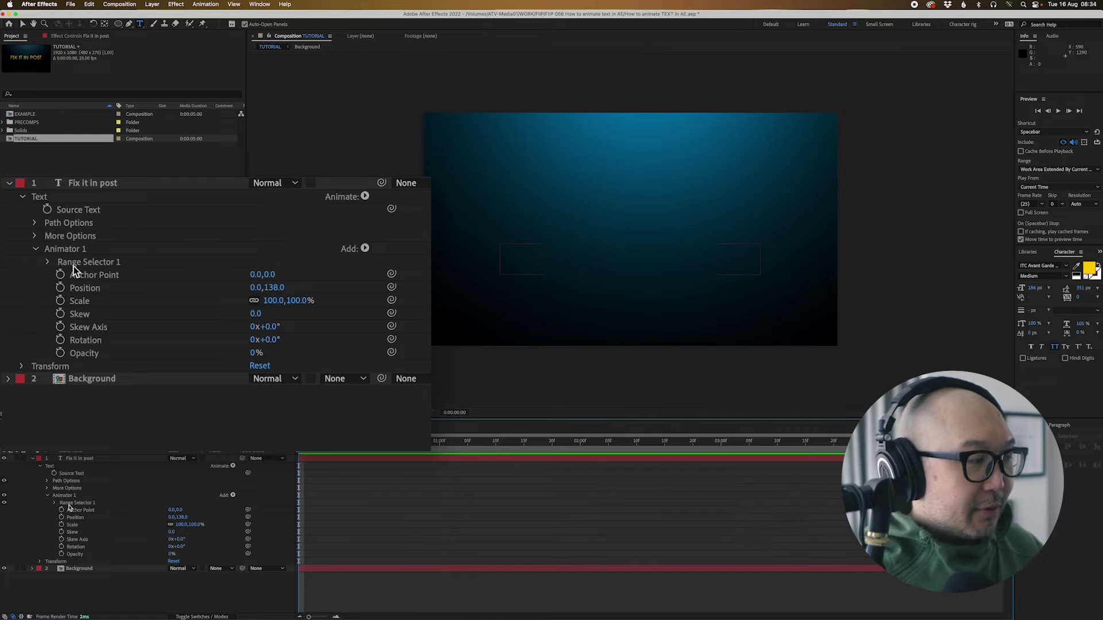
click(75, 504)
click(55, 504)
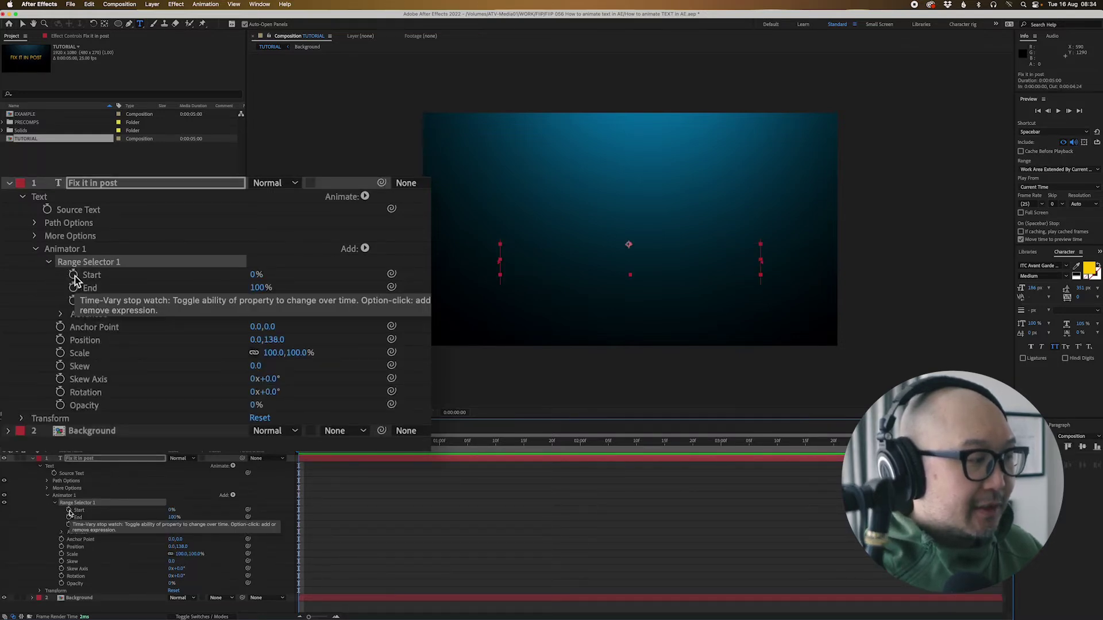
click(68, 510)
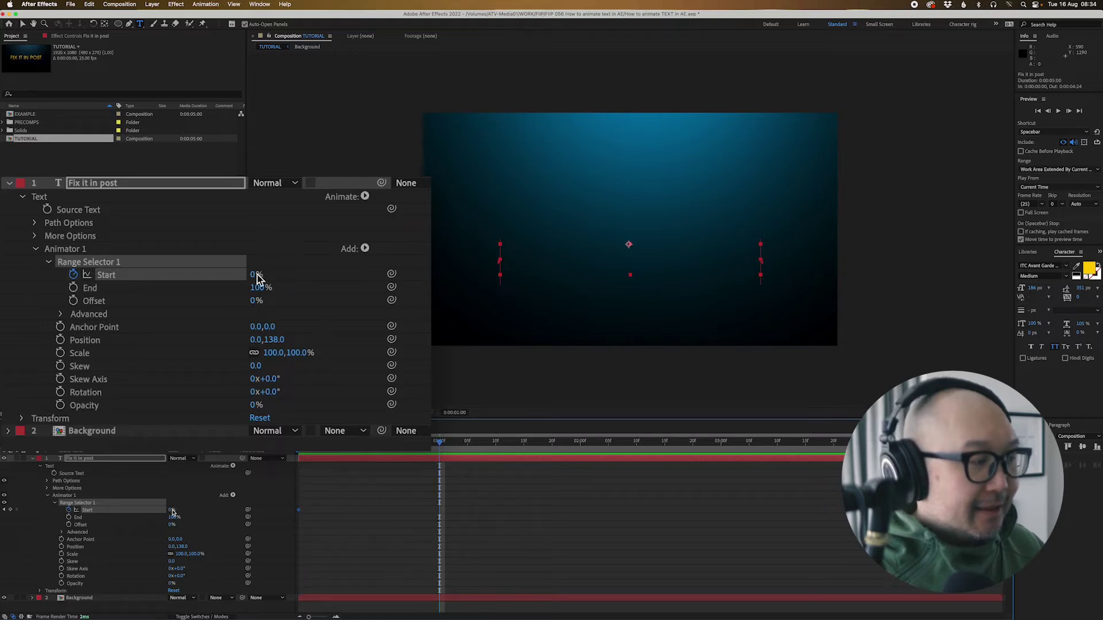
drag(171, 511, 287, 506)
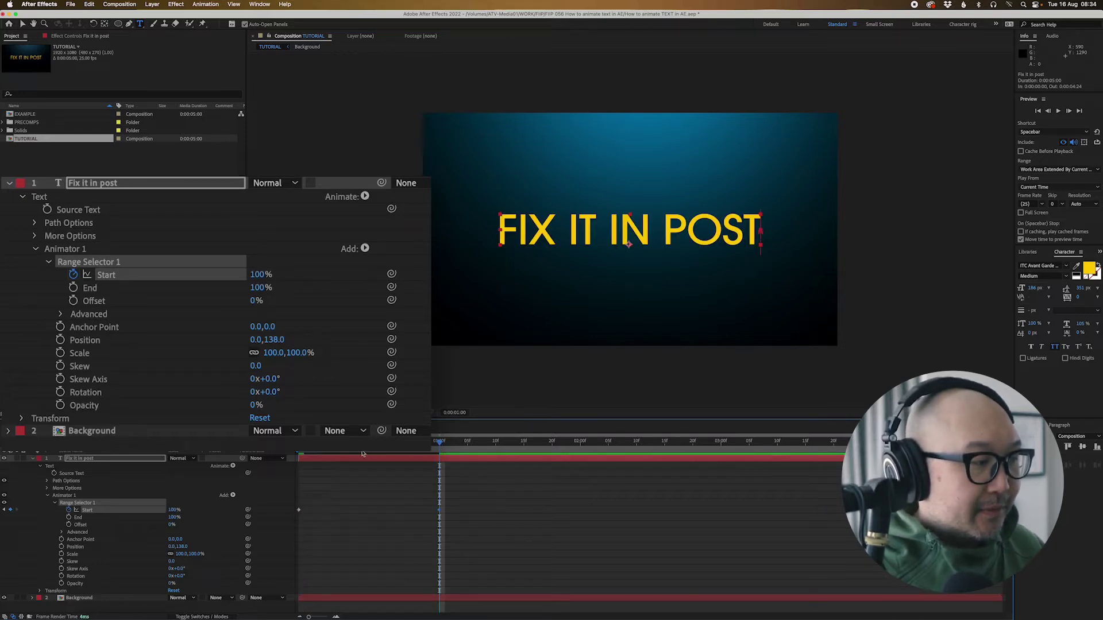
key(Home)
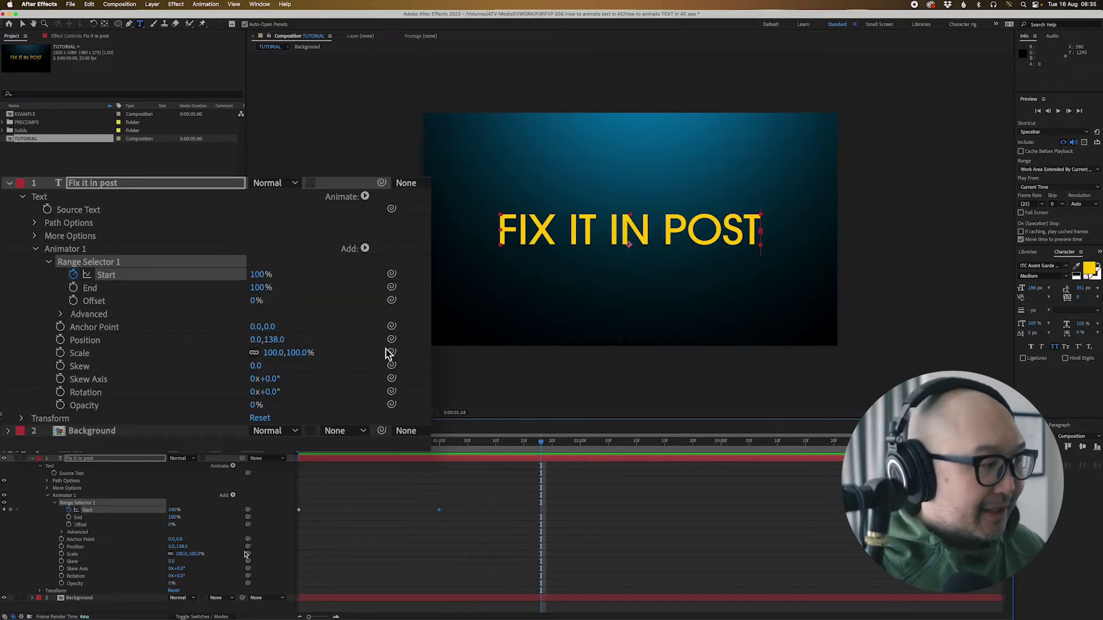
Preview and scrub through the letters revealing, ending on the first frame.
key(space)
key(space)
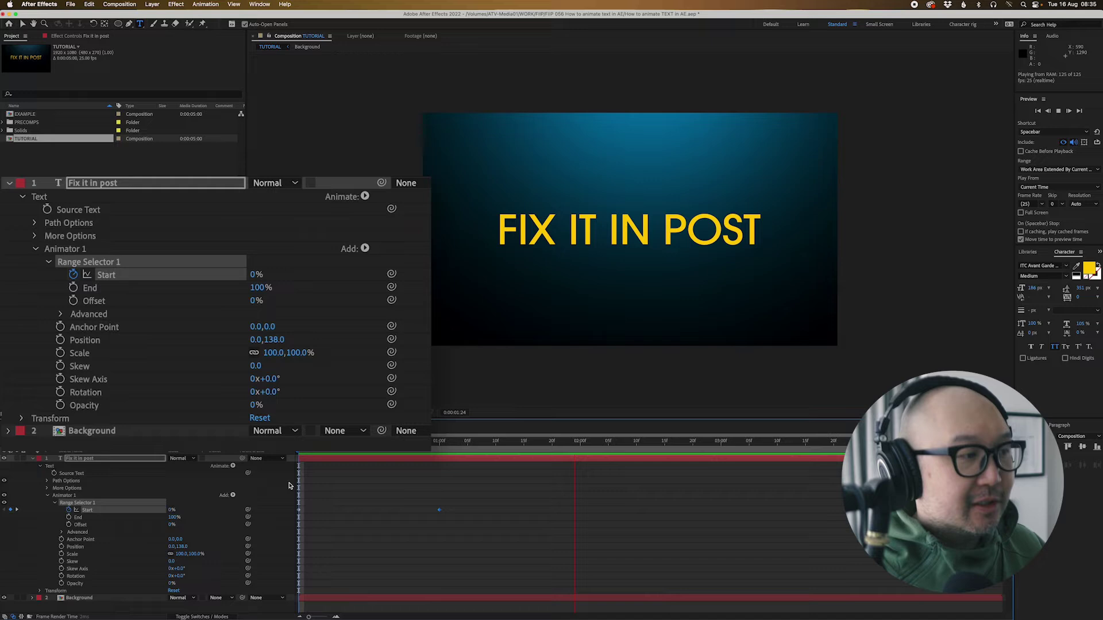
key(space)
key(Page_Up)
key(Page_Up)
key(Page_Up)
key(Page_Up)
key(Page_Up)
key(Page_Up)
key(Page_Up)
key(Page_Up)
key(Page_Up)
key(Page_Up)
key(Page_Up)
key(Page_Up)
key(Page_Up)
key(Page_Up)
key(Page_Up)
key(Page_Up)
key(Page_Up)
key(Page_Up)
key(Page_Up)
key(Page_Up)
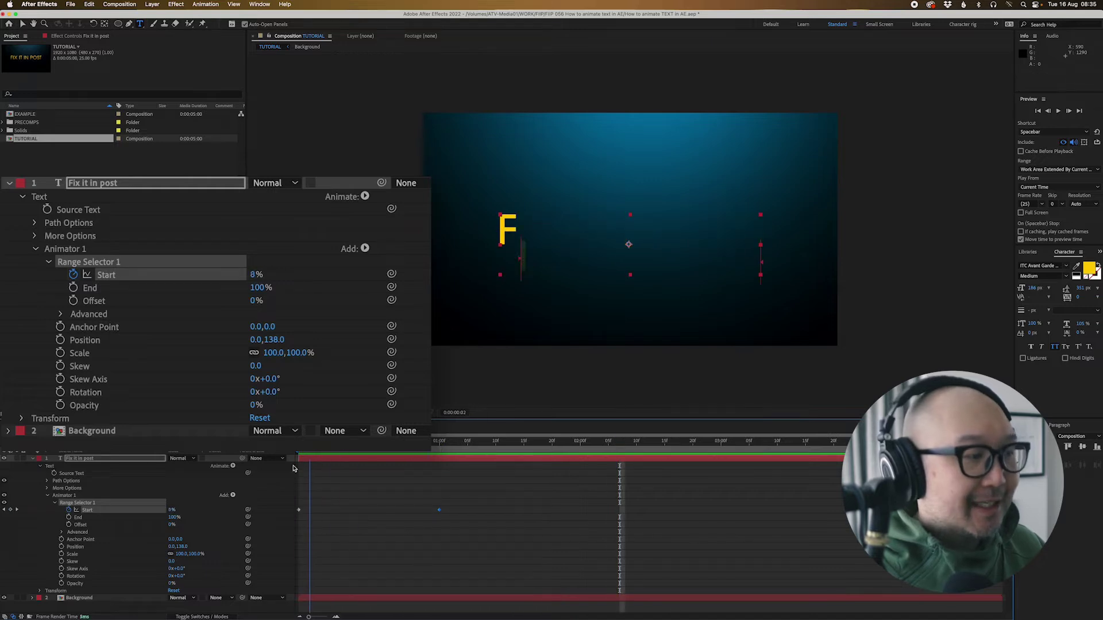
key(Page_Up)
key(Page_Up)
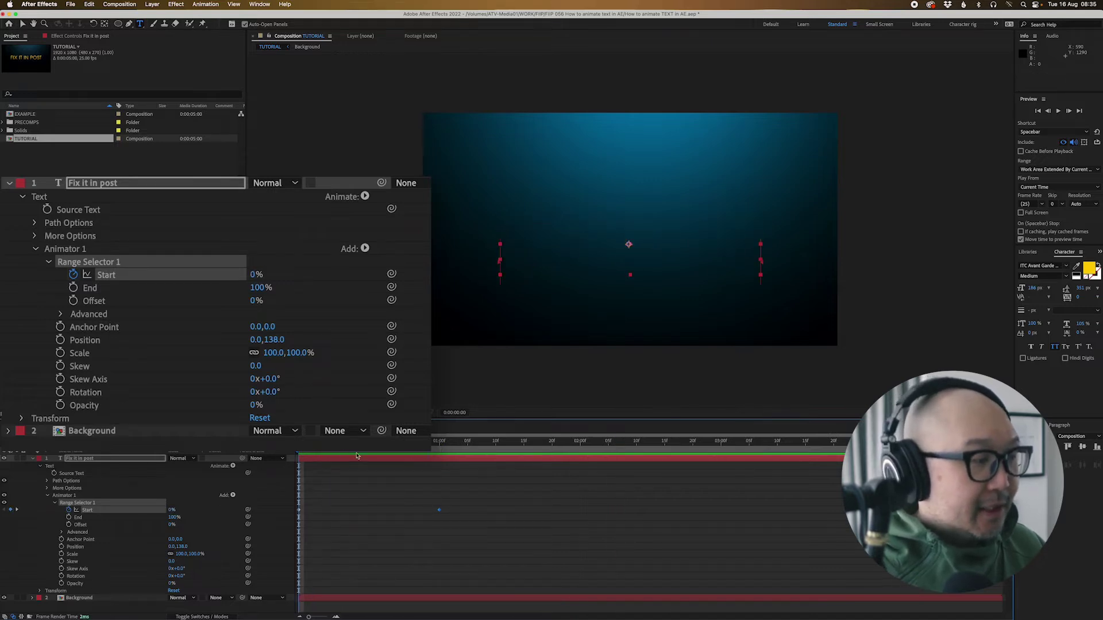
drag(356, 455, 400, 457)
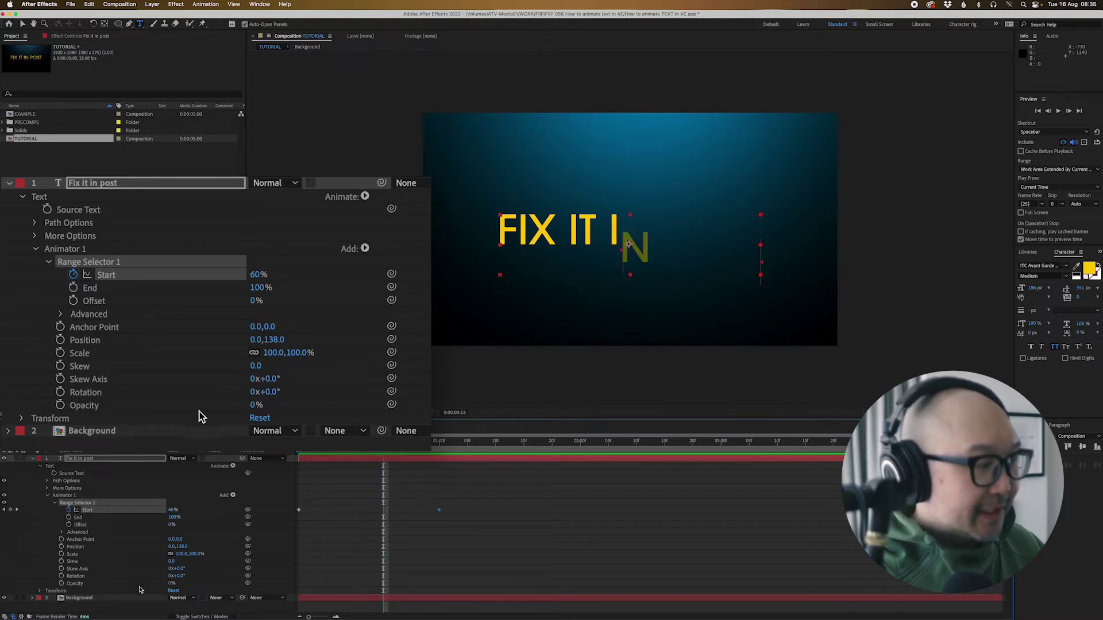
key(Home)
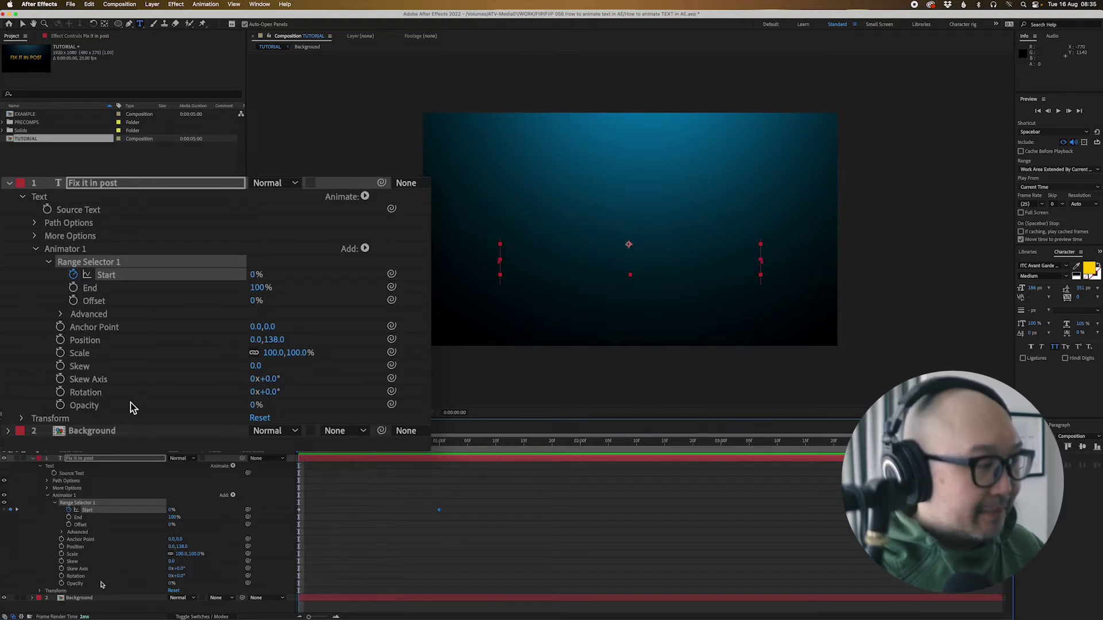
Try a new animator Position offset, undo it, and preview the reveal.
click(102, 343)
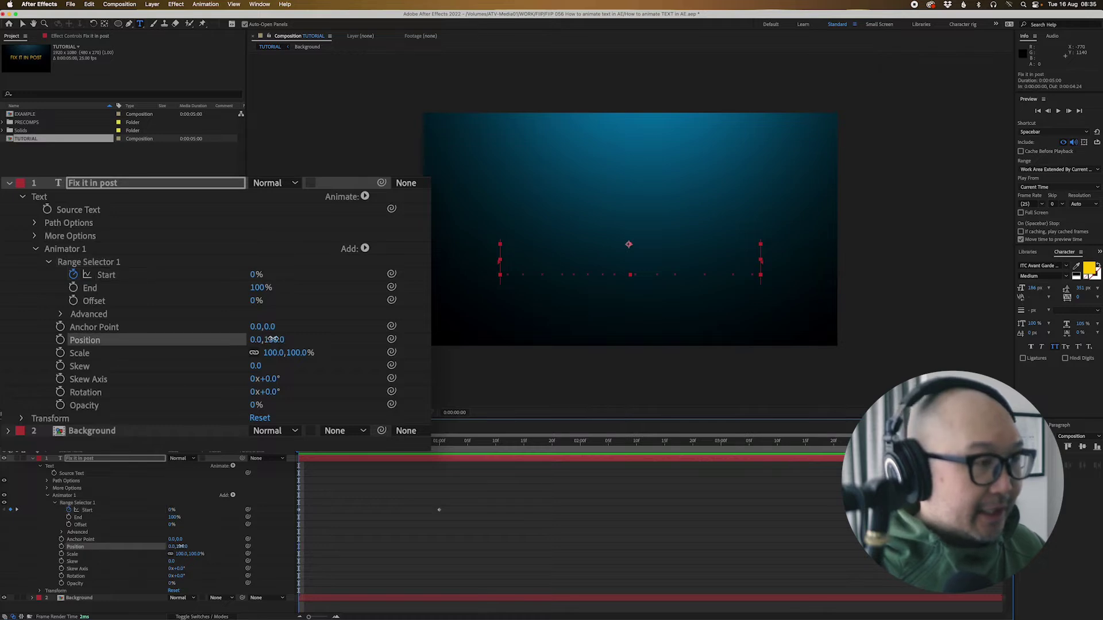
drag(273, 339, 163, 349)
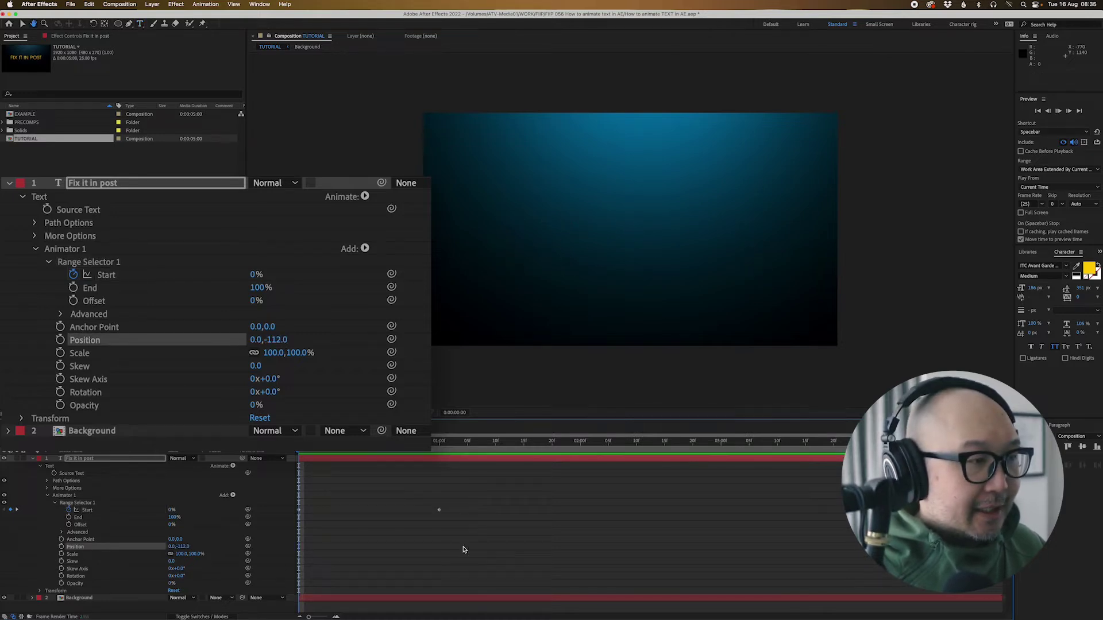
key(super+z)
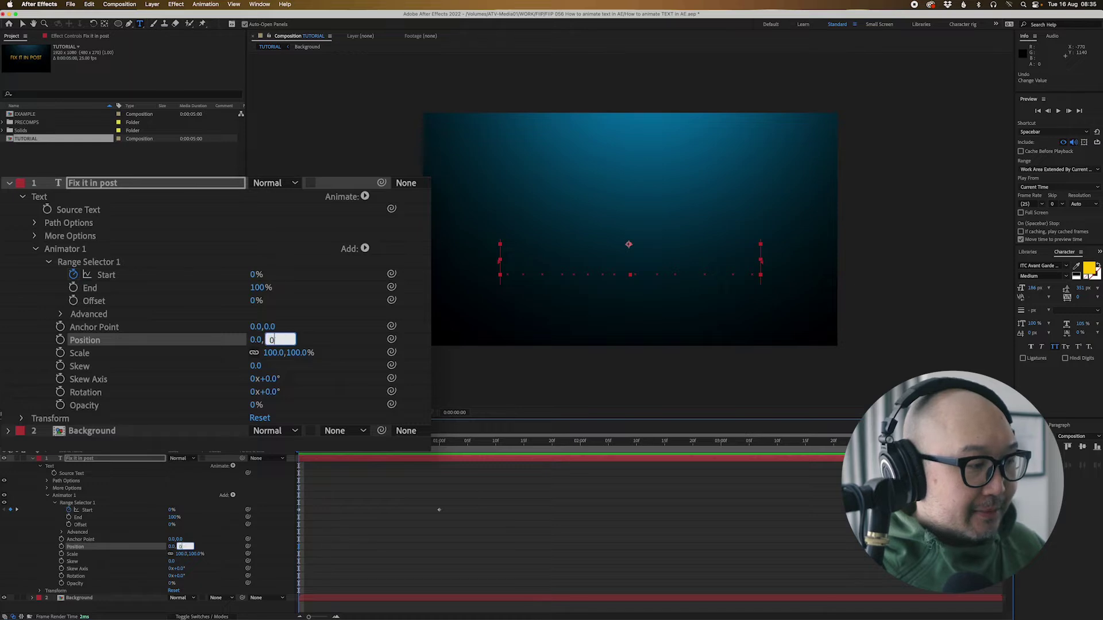
key(Return)
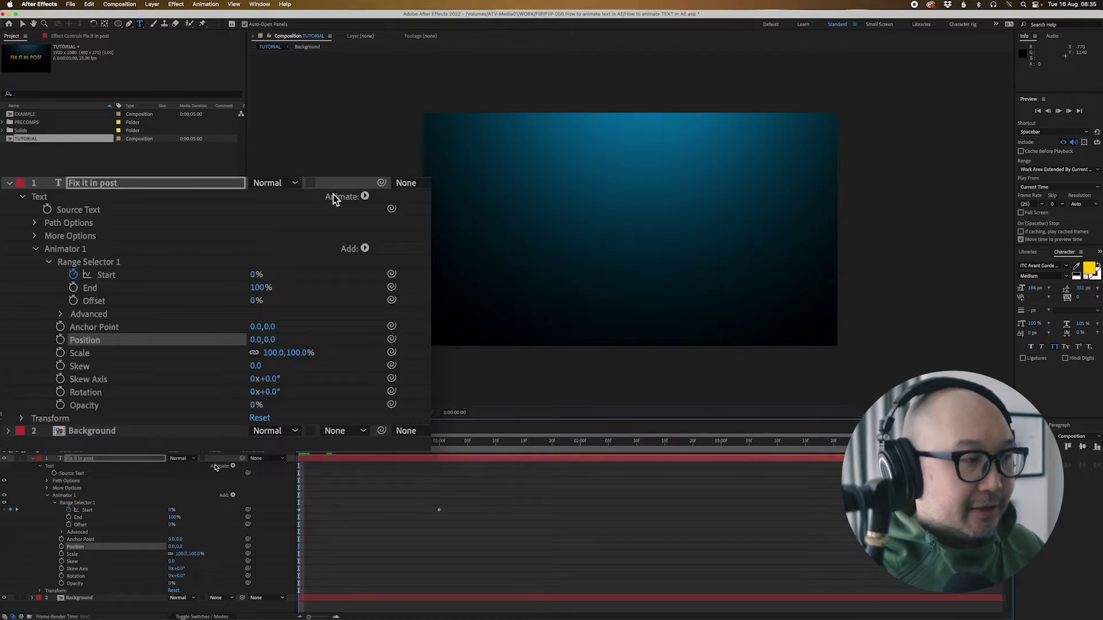
key(space)
key(space)
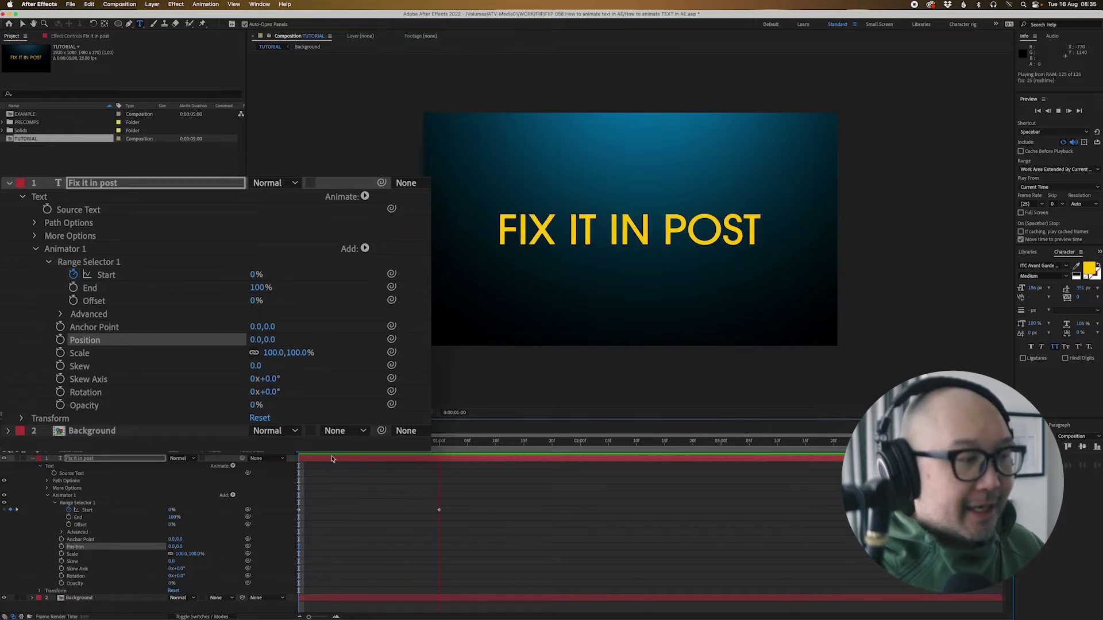
key(space)
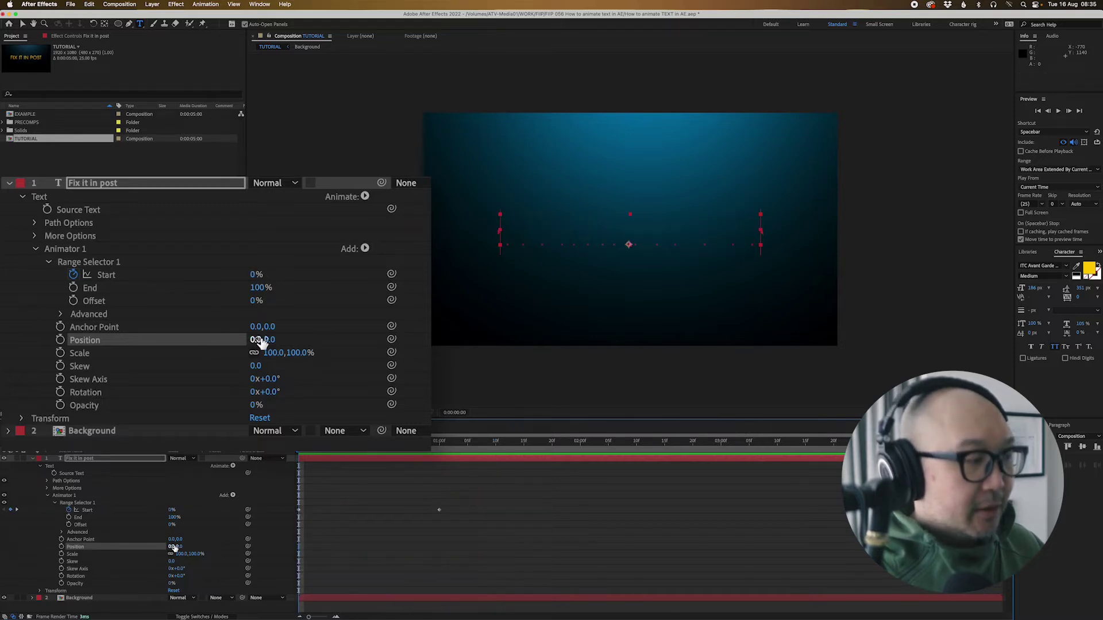
Test Position X at -191 and 216, then undo back to 0,0.
drag(260, 341, 211, 343)
key(space)
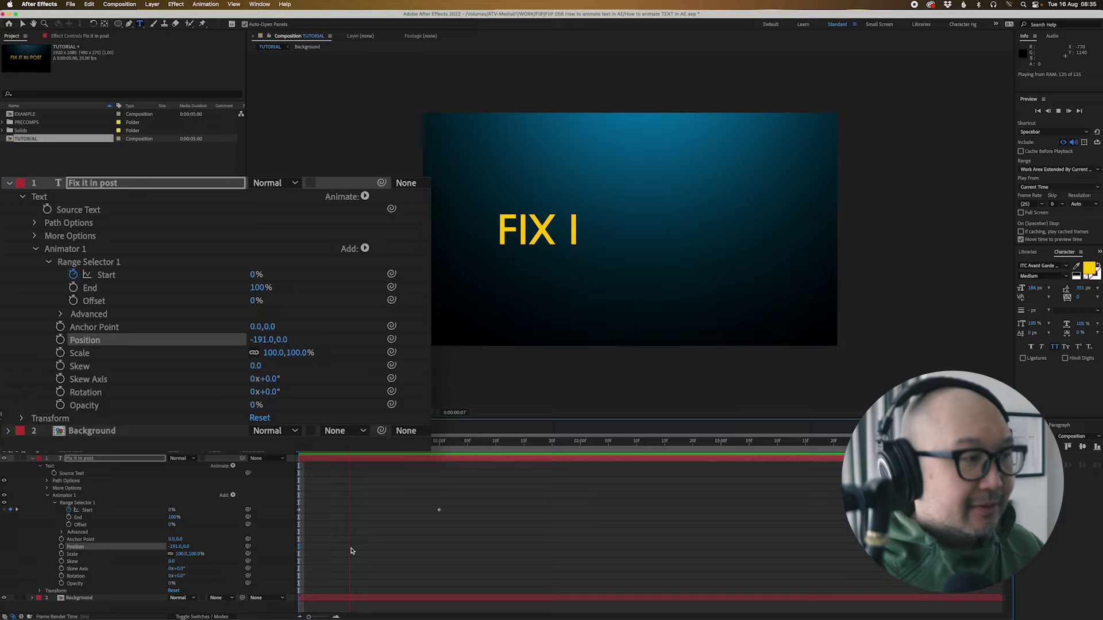
key(super+z)
drag(266, 345, 409, 339)
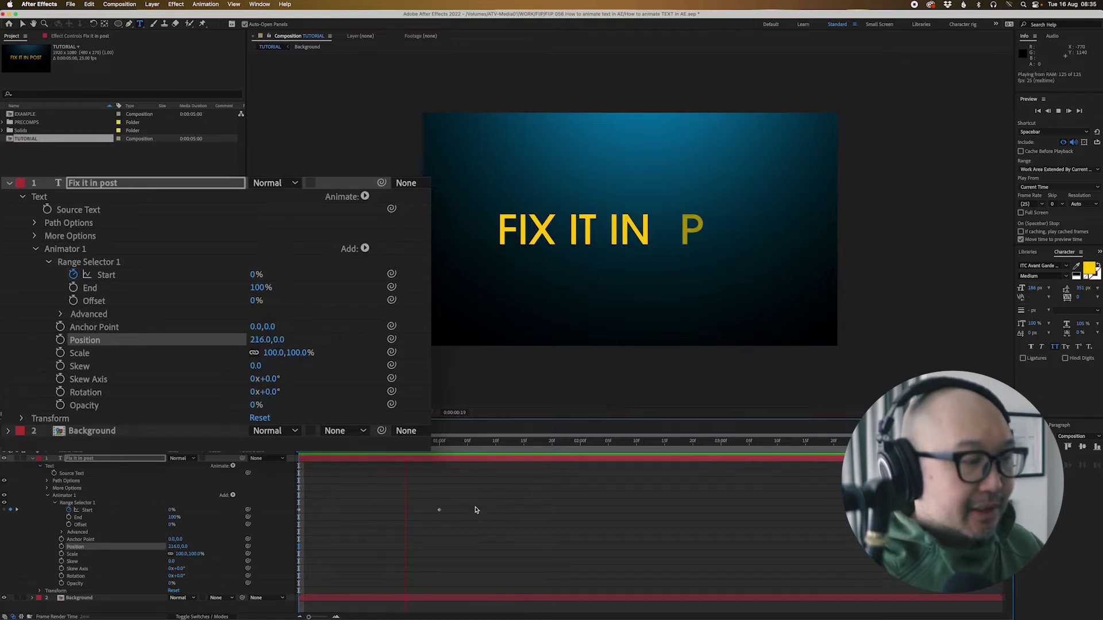
key(space)
key(super+z)
Set the range selector's Advanced Based On to Words and preview the reveal.
click(315, 455)
key(space)
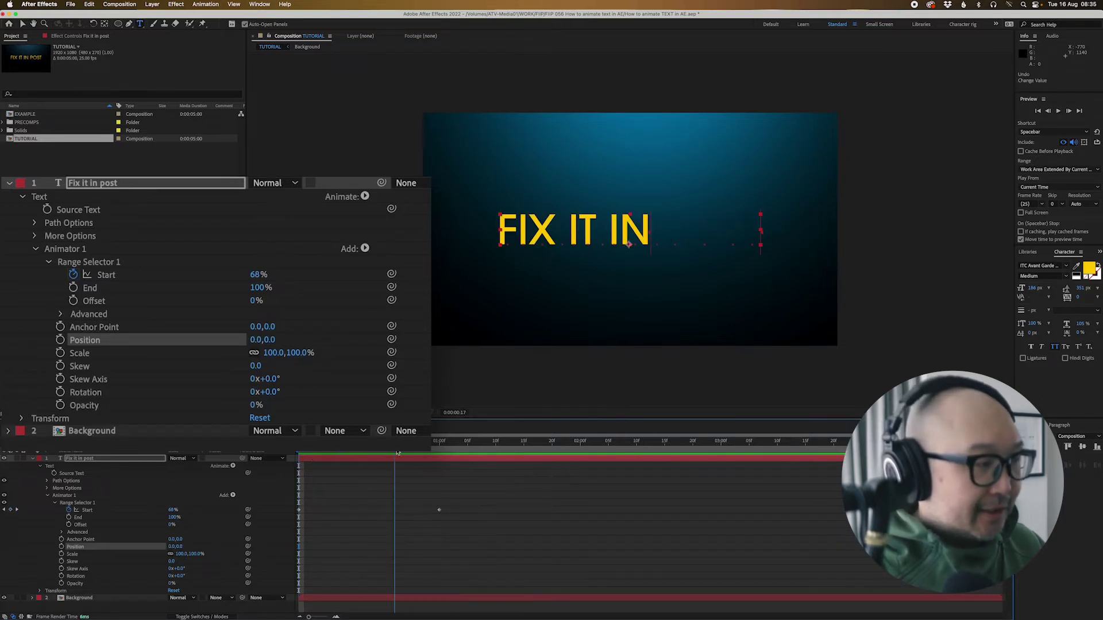
click(62, 315)
click(283, 345)
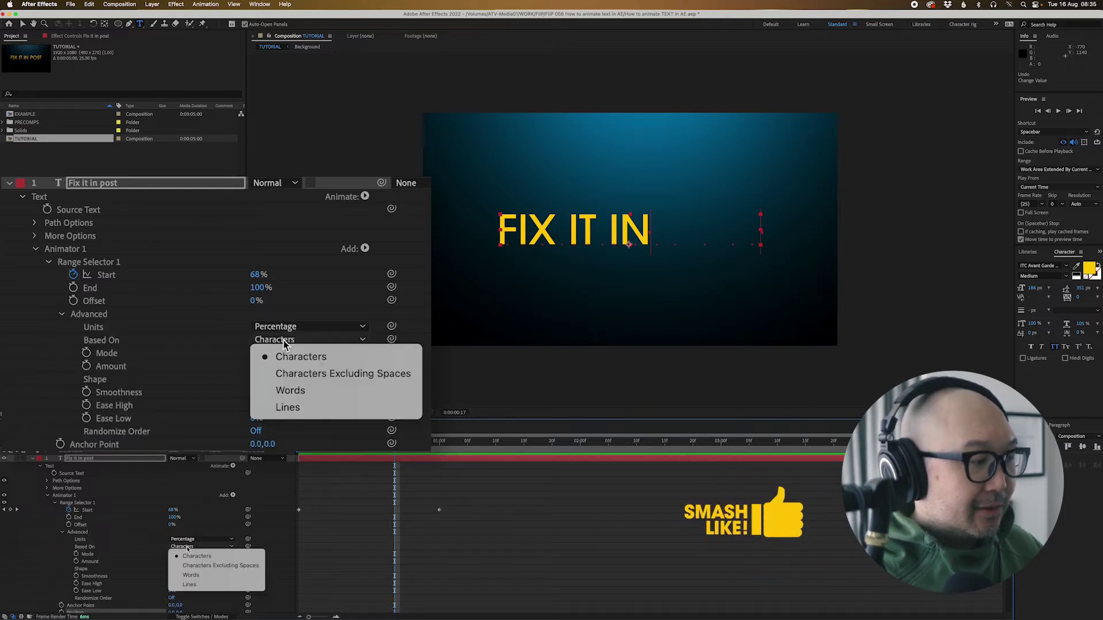
click(290, 392)
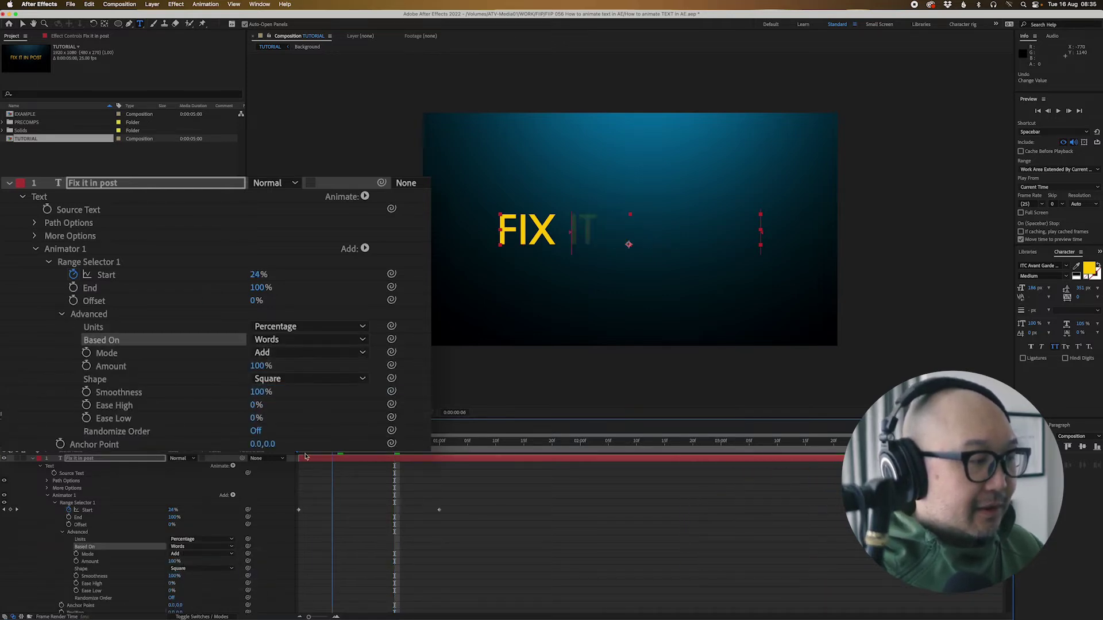
key(Home)
key(space)
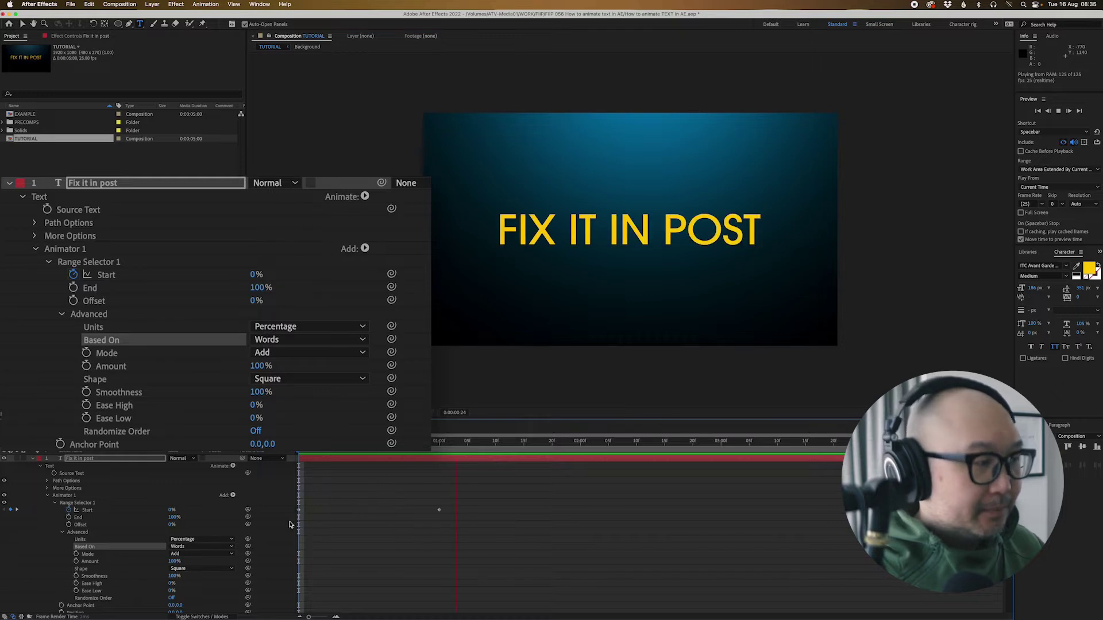
key(space)
Change Based On to Lines and preview the line-by-line reveal.
click(333, 340)
click(312, 409)
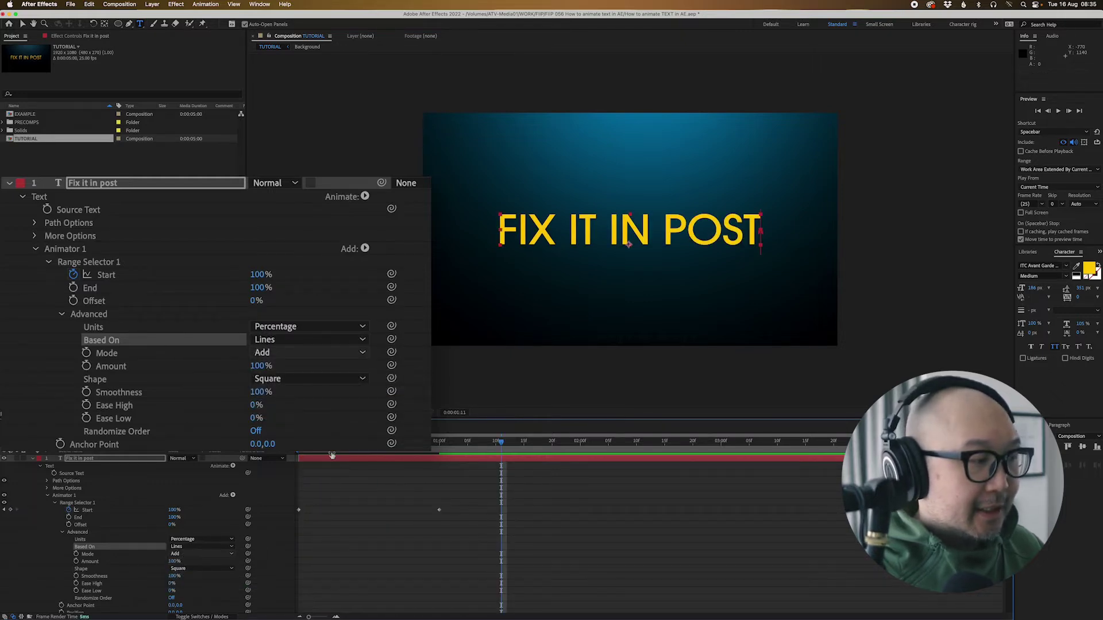
key(Home)
key(space)
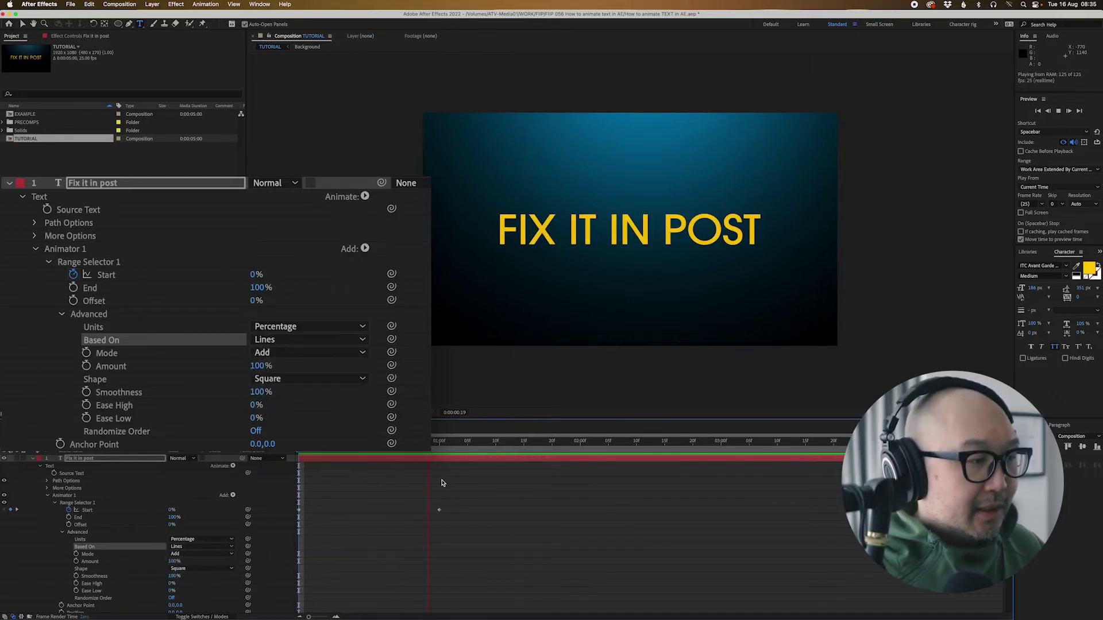
click(441, 479)
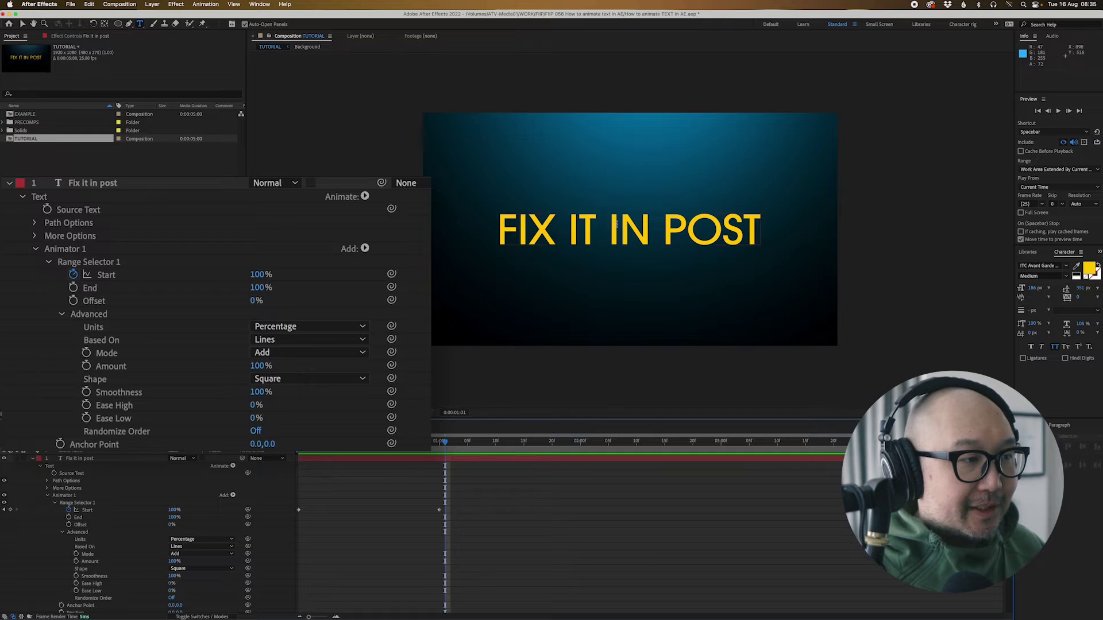
Split the title into FIX IT / IN POST with 171 px leading, centred in frame.
click(612, 233)
key(Return)
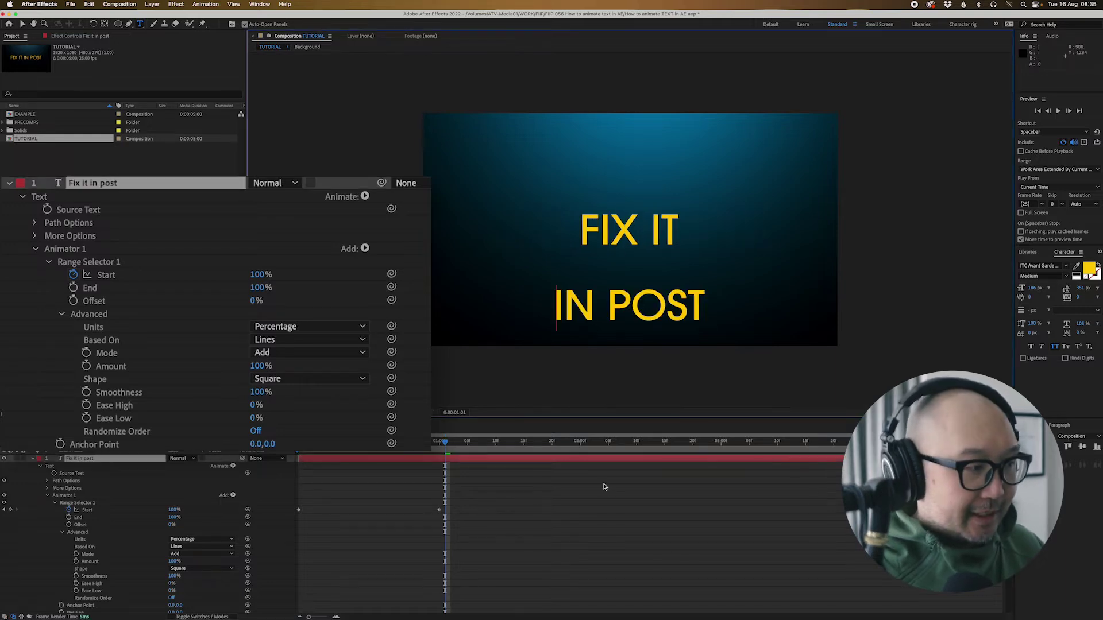
key(super+a)
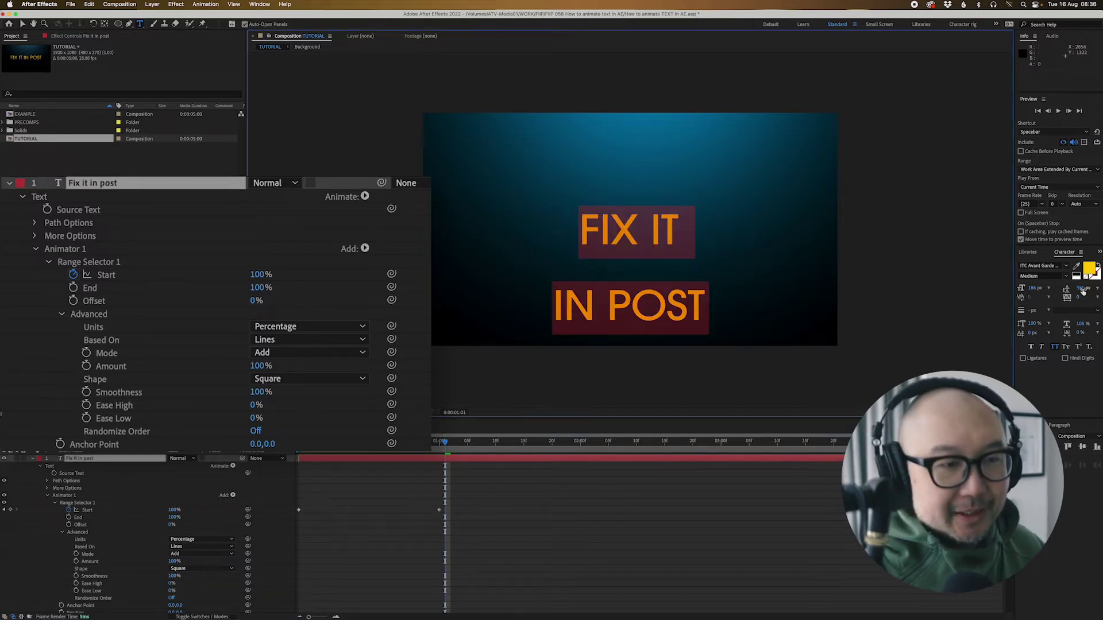
drag(1083, 291, 1020, 301)
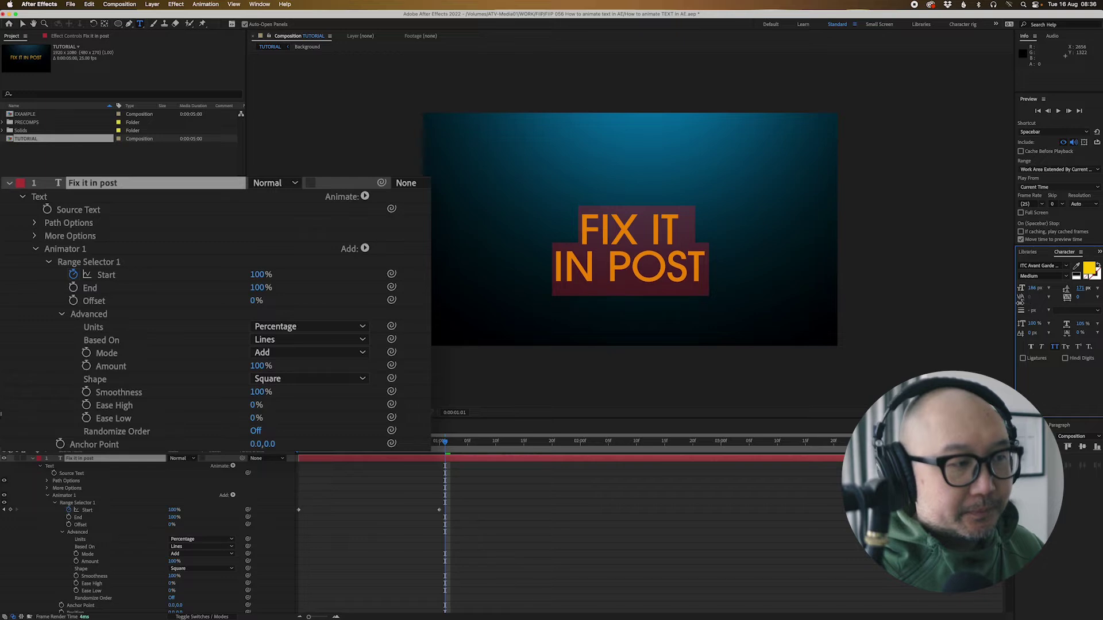
click(620, 461)
key(super+alt+Home)
key(super+Home)
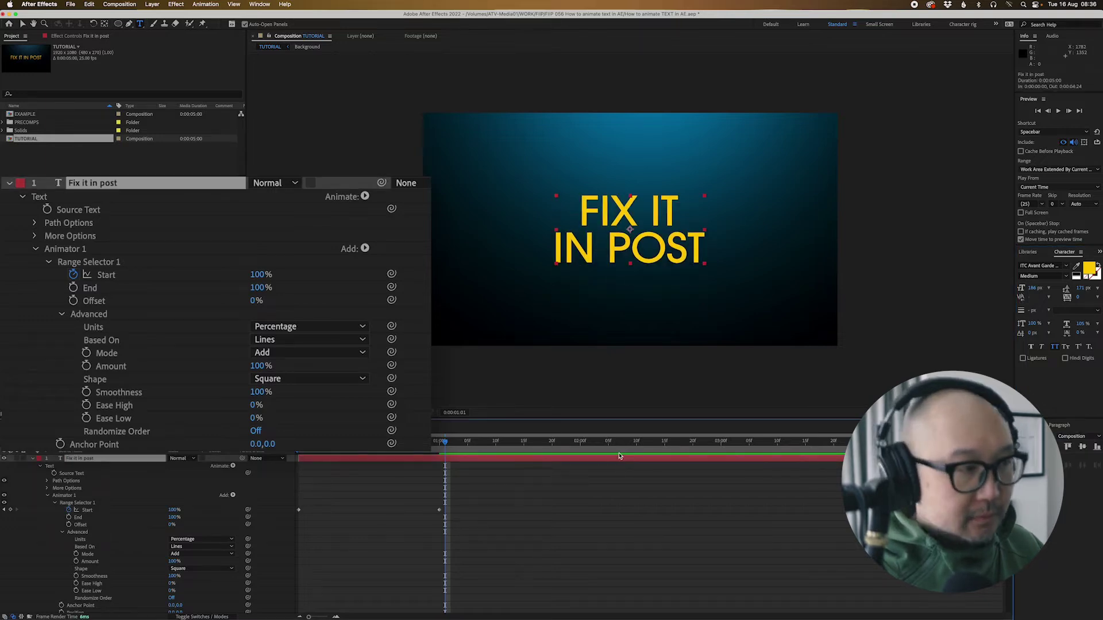
key(space)
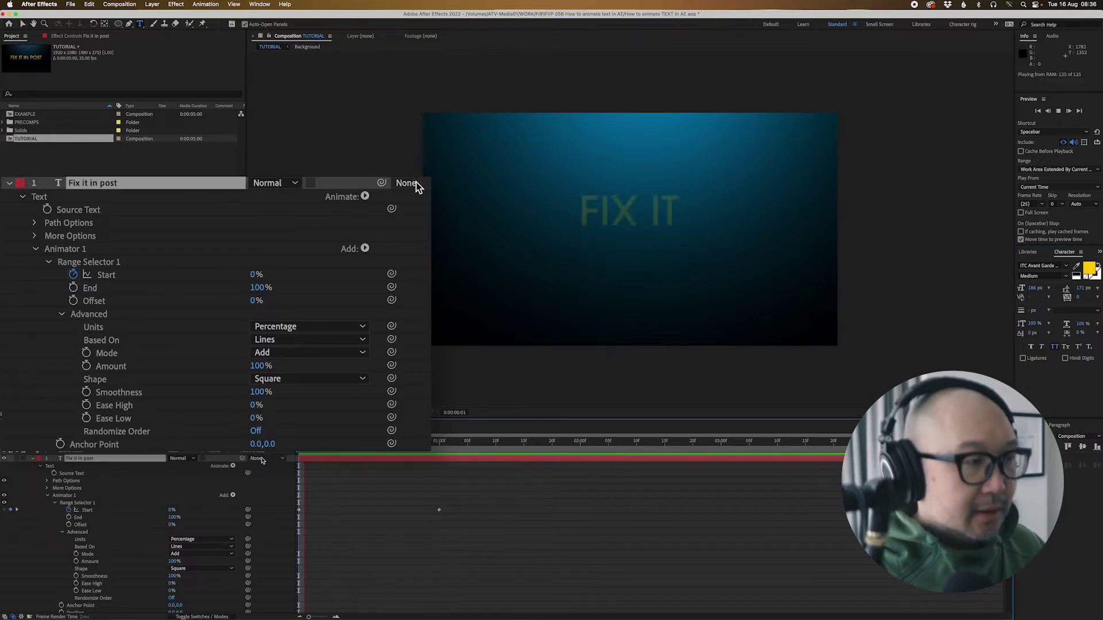
key(space)
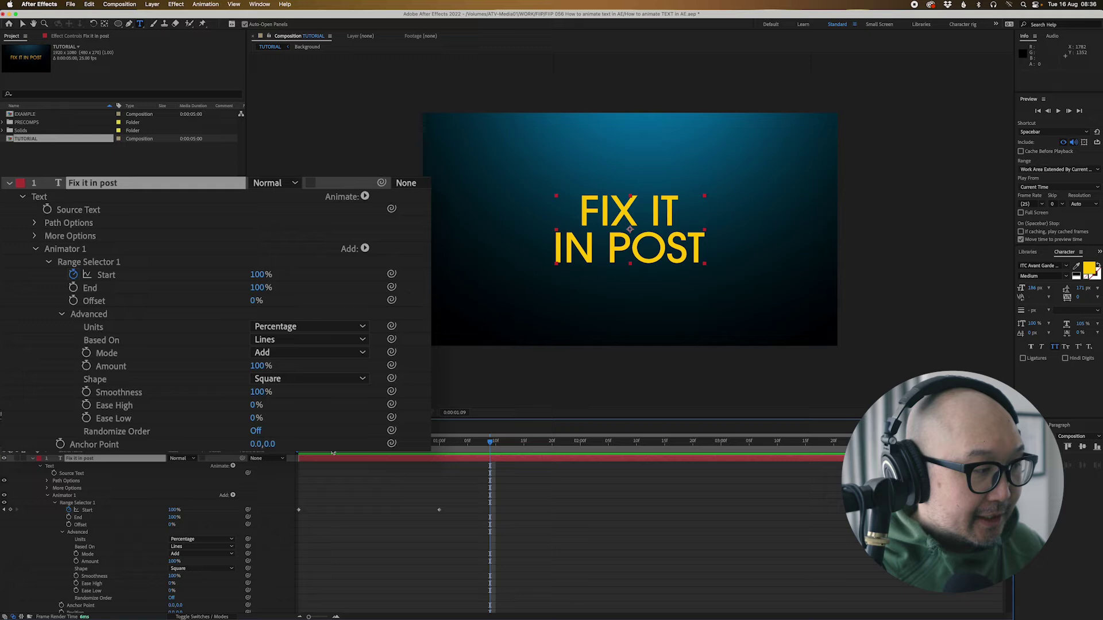
key(Page_Up)
key(Page_Up)
key(Page_Up)
key(Page_Up)
key(Page_Up)
key(Page_Up)
key(Page_Up)
key(Page_Up)
key(Page_Up)
key(Page_Up)
key(Page_Up)
key(Page_Up)
key(Page_Up)
key(Page_Up)
key(Page_Up)
key(Page_Up)
key(Page_Up)
key(Page_Up)
key(Page_Up)
key(Page_Up)
Restore the single-line title and set the animator Position Y offset to 145.
key(Page_Down)
key(Page_Down)
key(Page_Down)
key(Page_Down)
key(Page_Down)
key(Page_Down)
key(Page_Down)
key(Page_Down)
key(Page_Down)
key(Page_Down)
key(Page_Down)
key(Page_Down)
key(Page_Down)
key(Page_Down)
key(Page_Down)
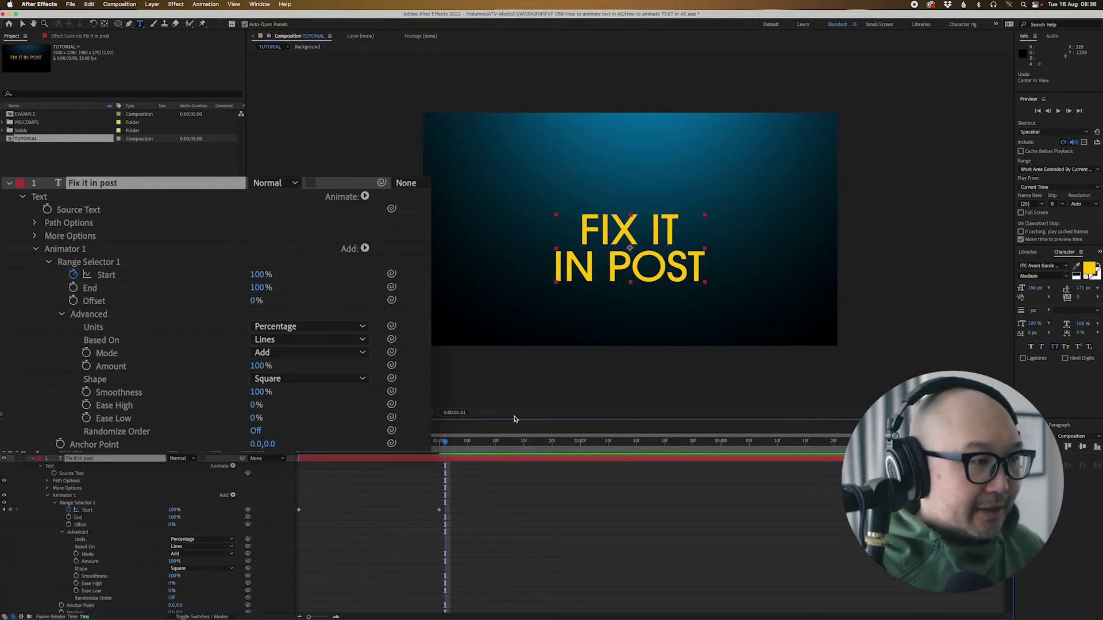
click(342, 454)
scroll(193, 553, down, 2)
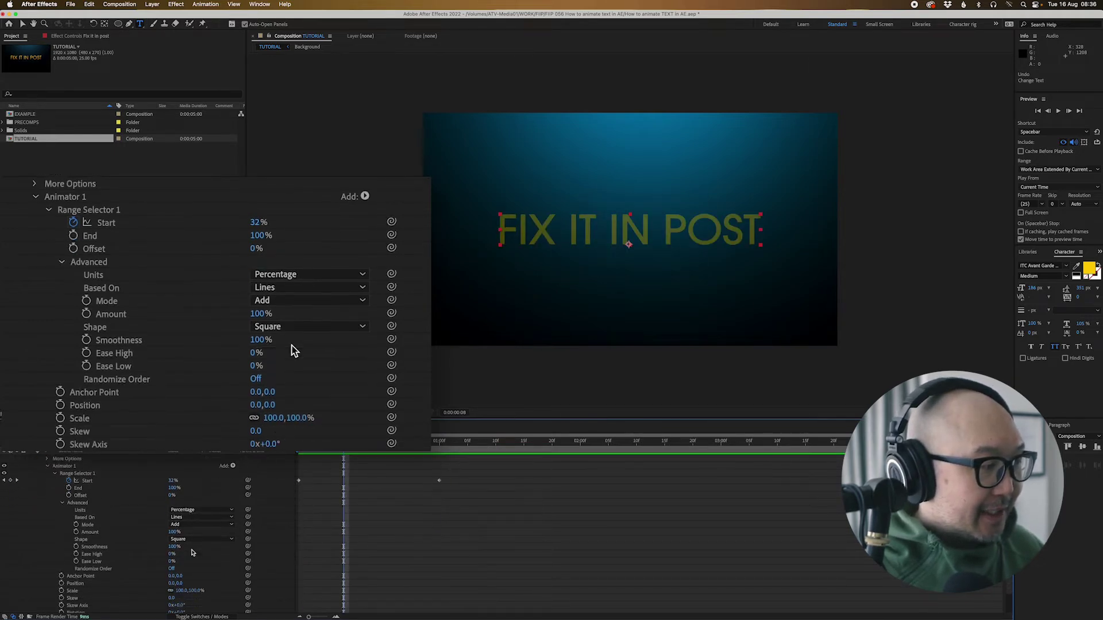
click(180, 584)
text(145)
key(Return)
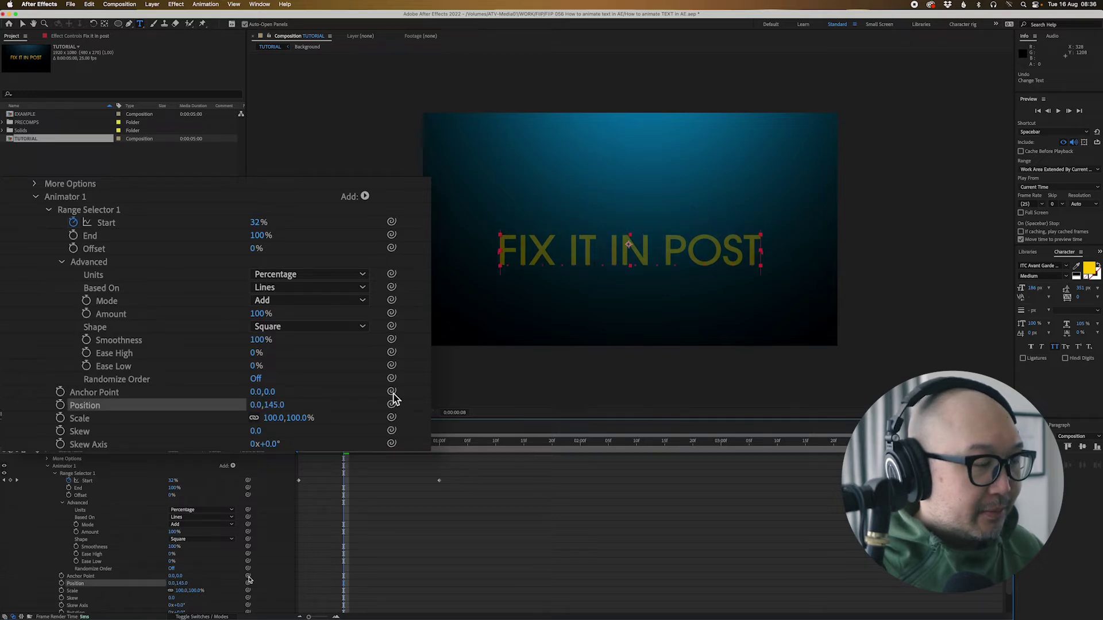
key(space)
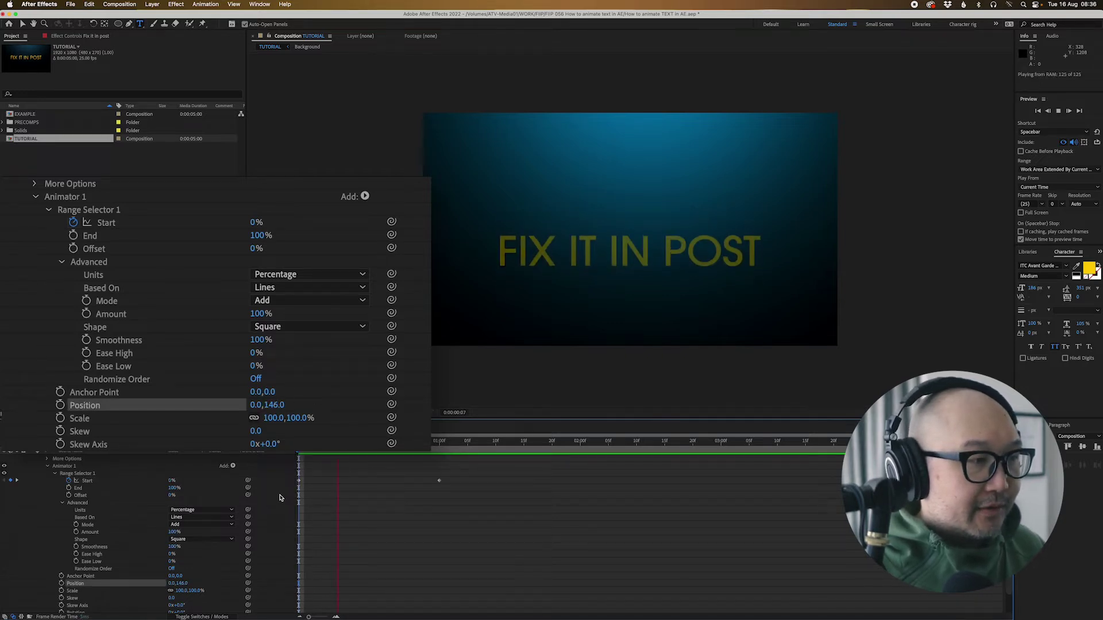
key(space)
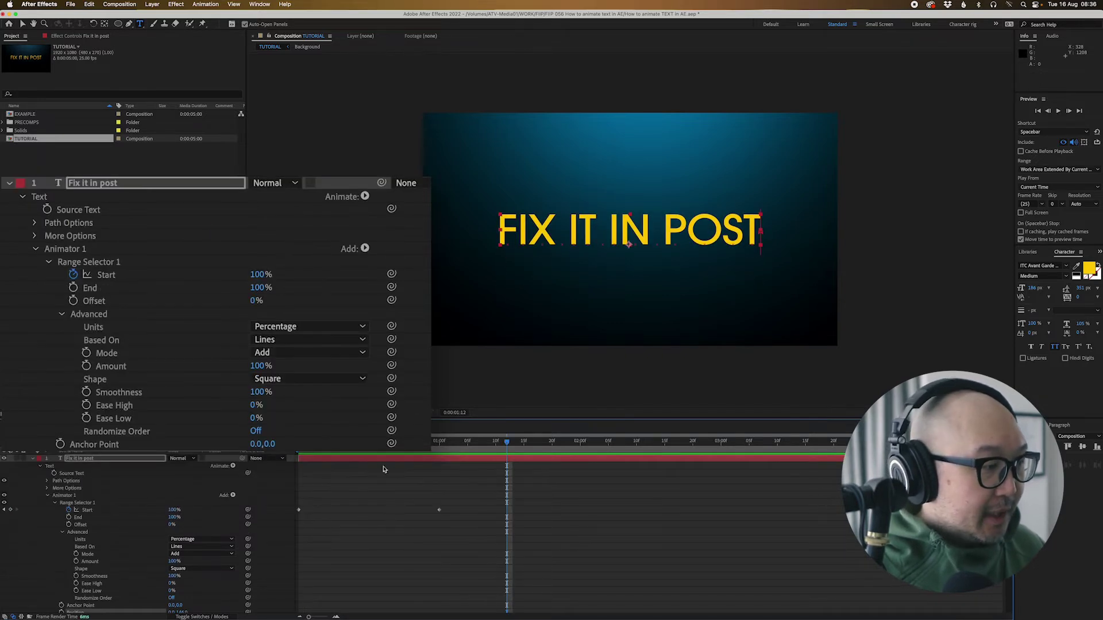
Return to the start and preview the title rising into place again.
key(Home)
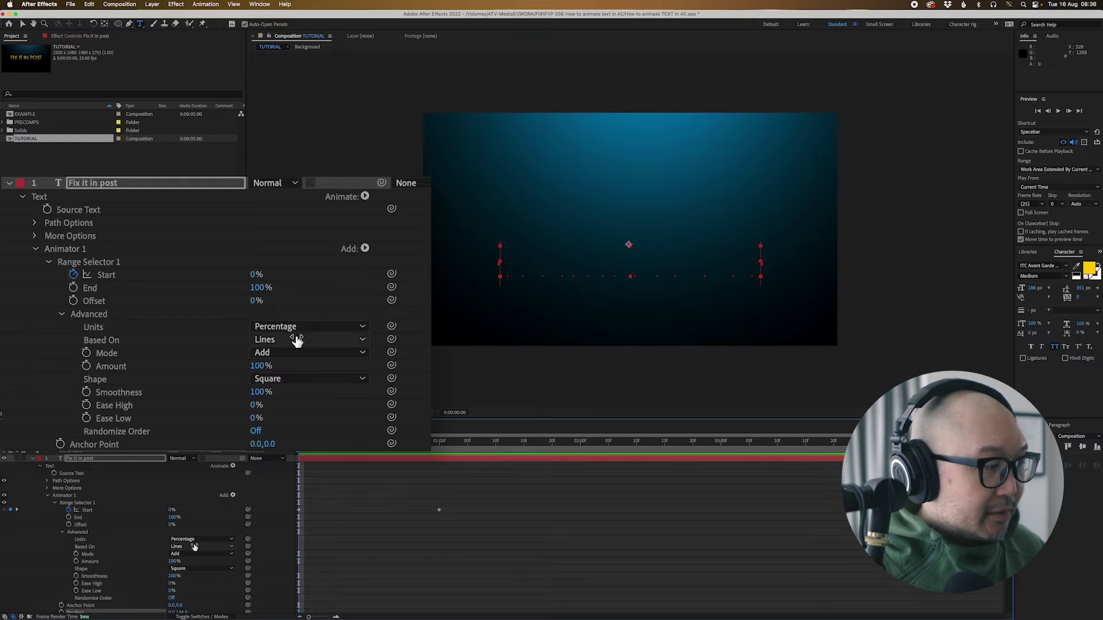
scroll(347, 545, down, 1)
drag(331, 457, 268, 470)
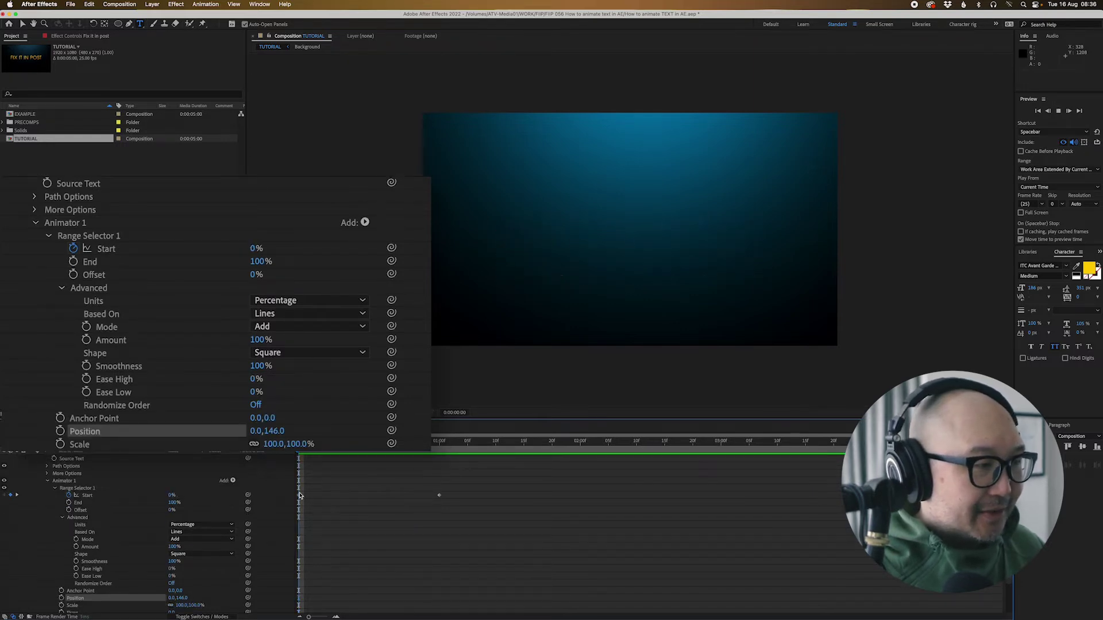
key(space)
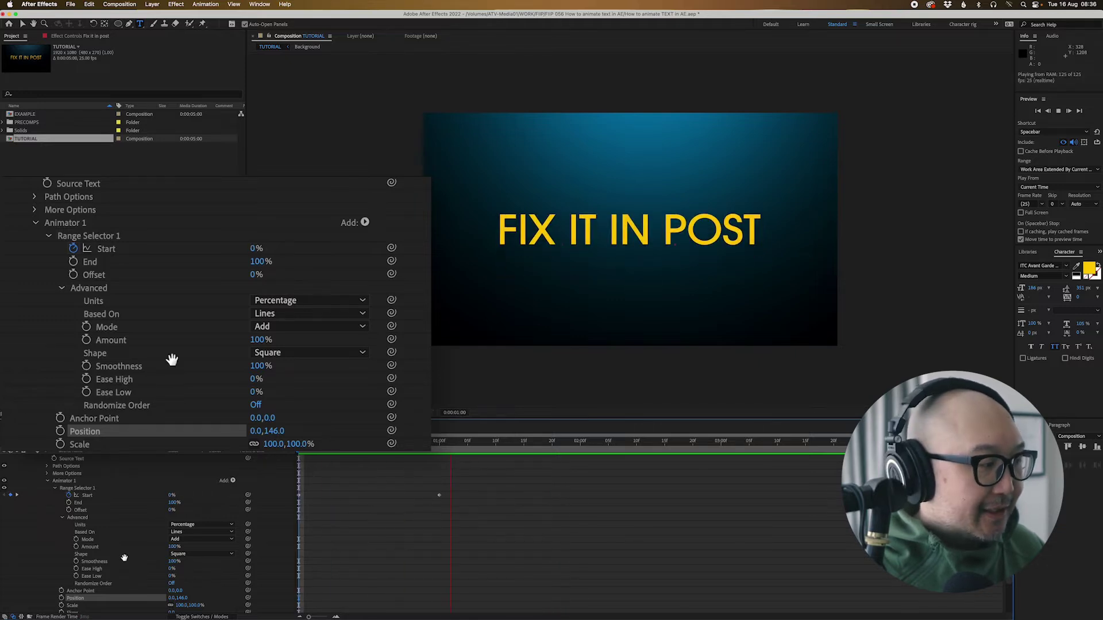
Scrub the range selector's Ease Low from 0% to 100% and preview the eased reveal.
key(space)
click(117, 394)
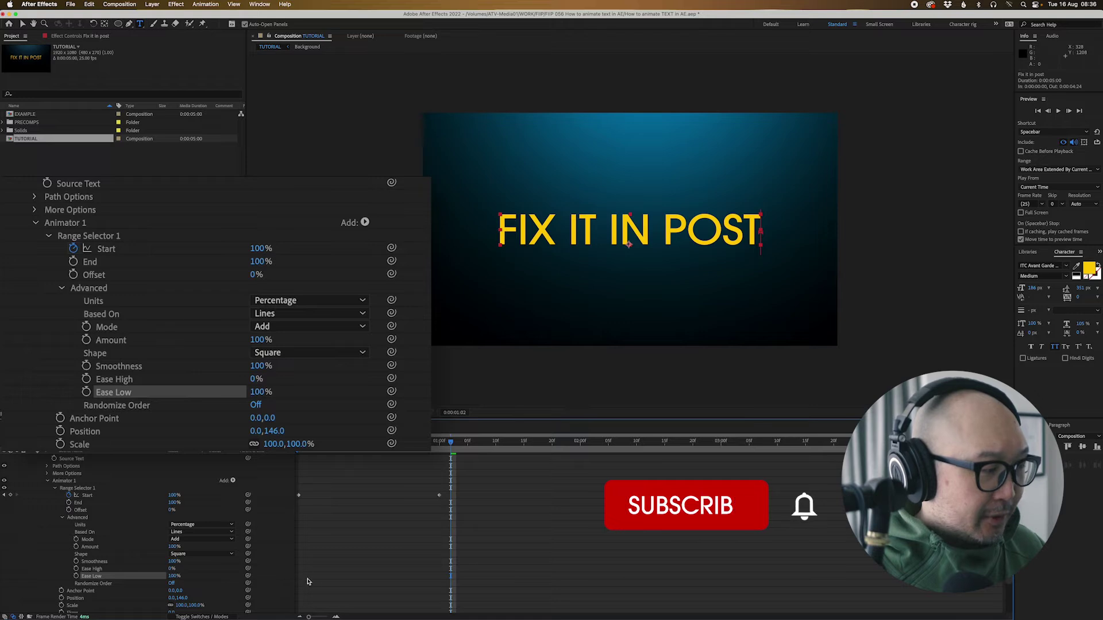
drag(251, 393, 322, 397)
click(357, 462)
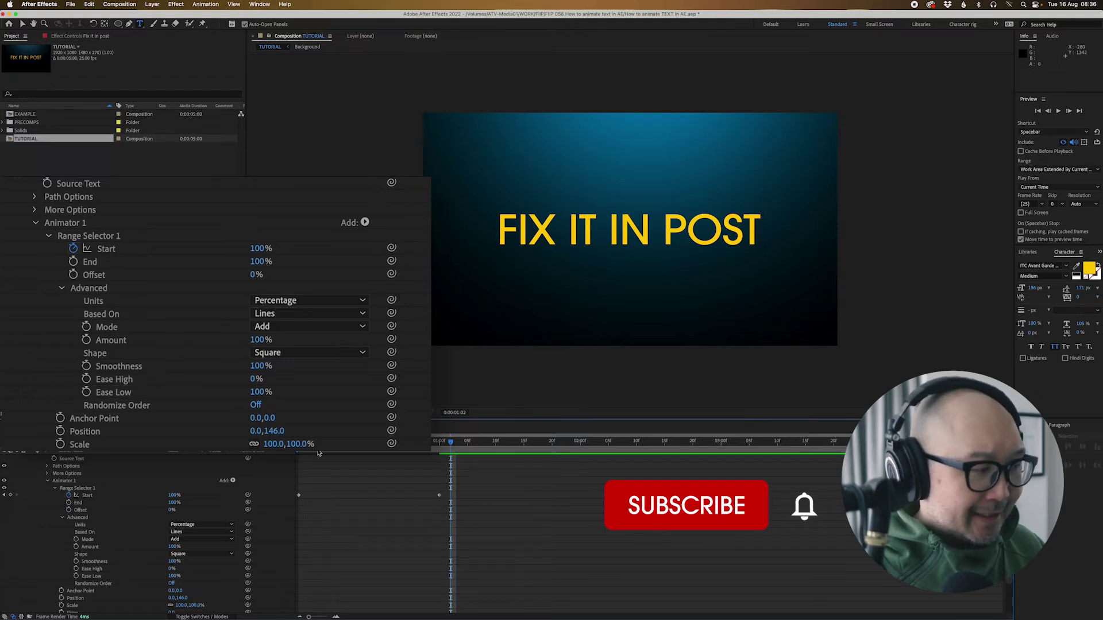
key(space)
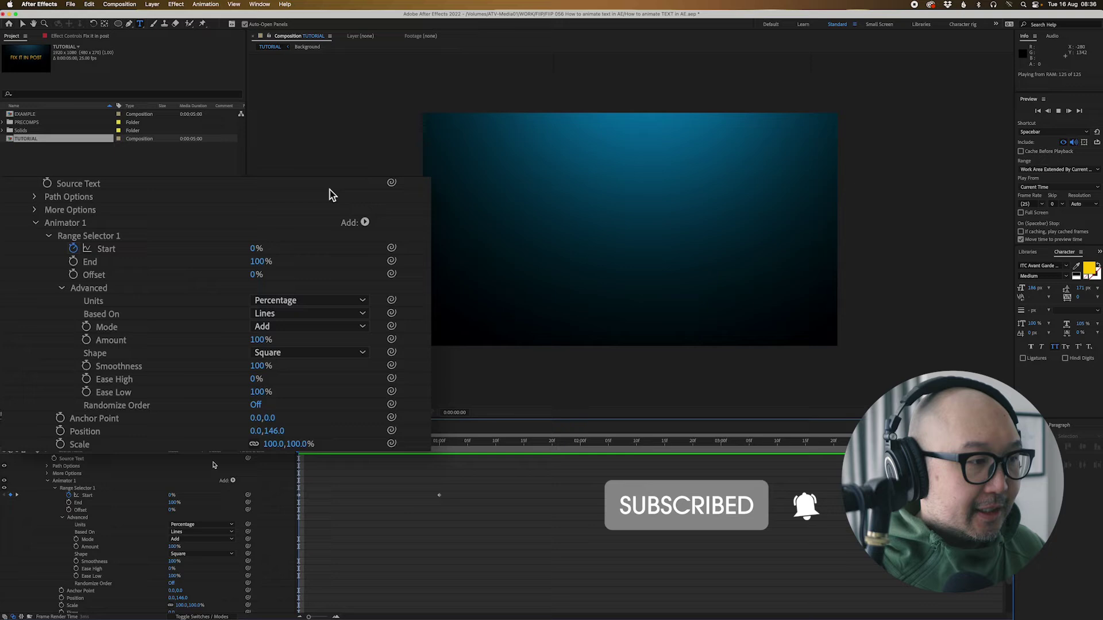
Compare Based On Words and Characters by previewing each reveal.
click(305, 313)
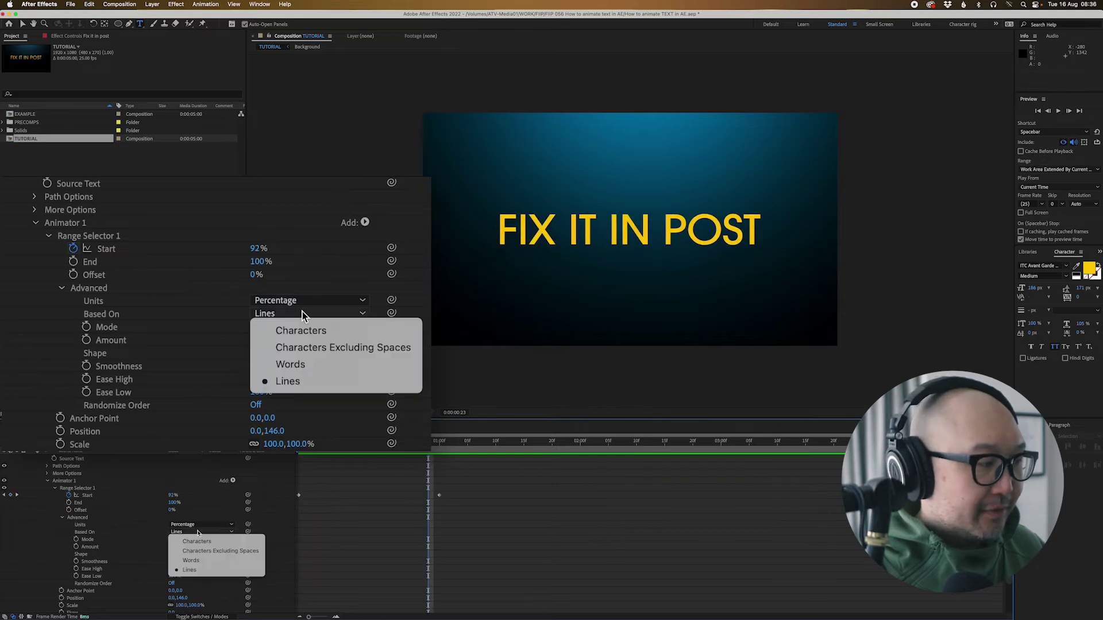
click(290, 364)
key(space)
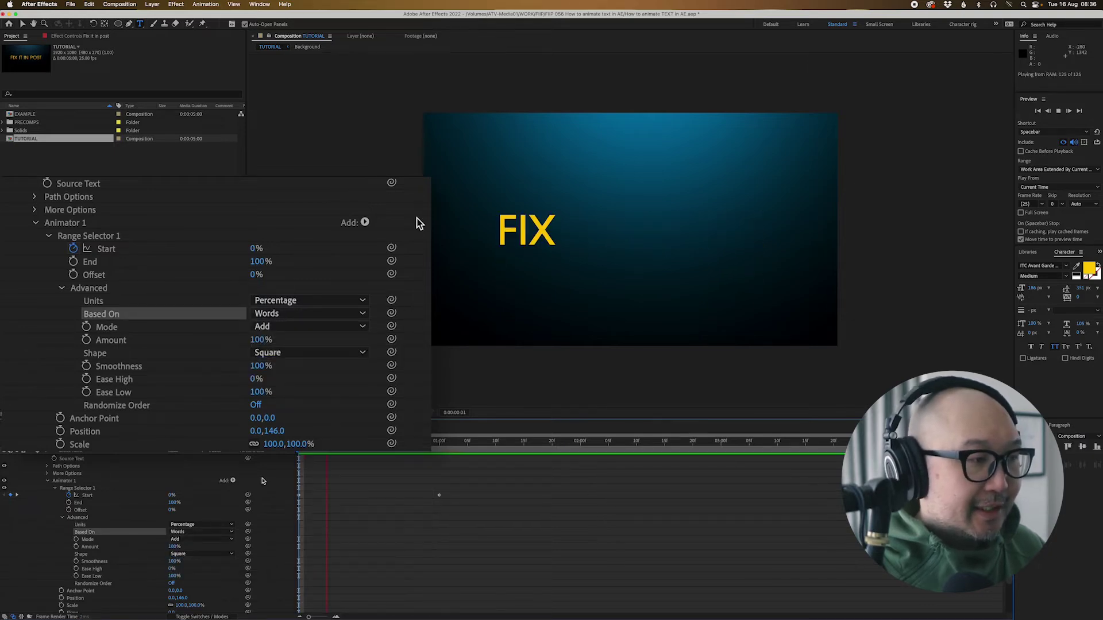
click(304, 315)
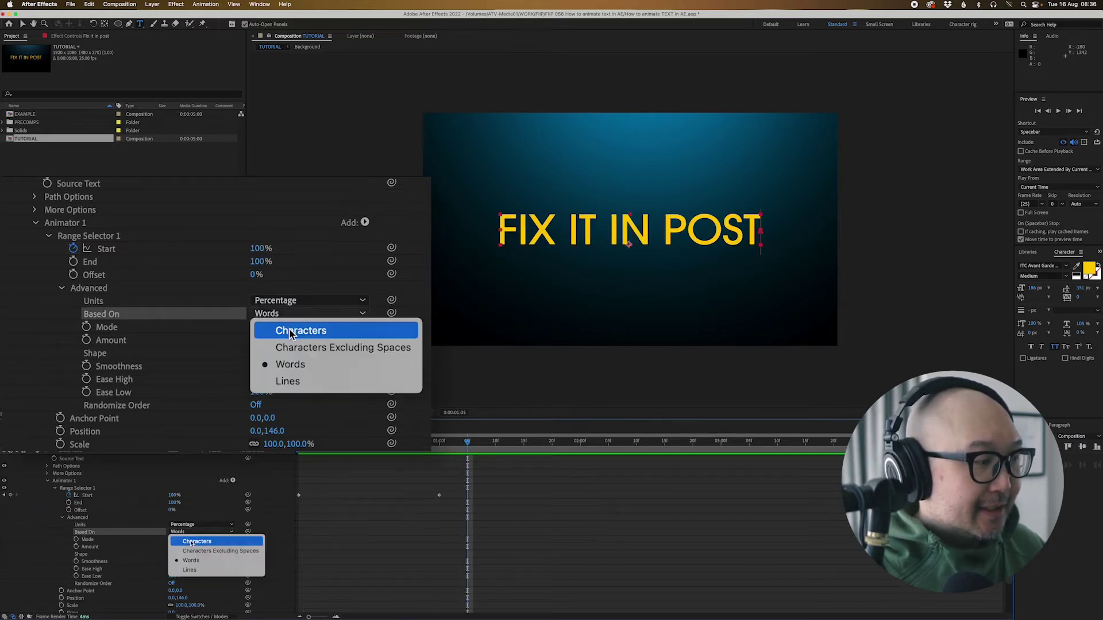
click(301, 330)
key(space)
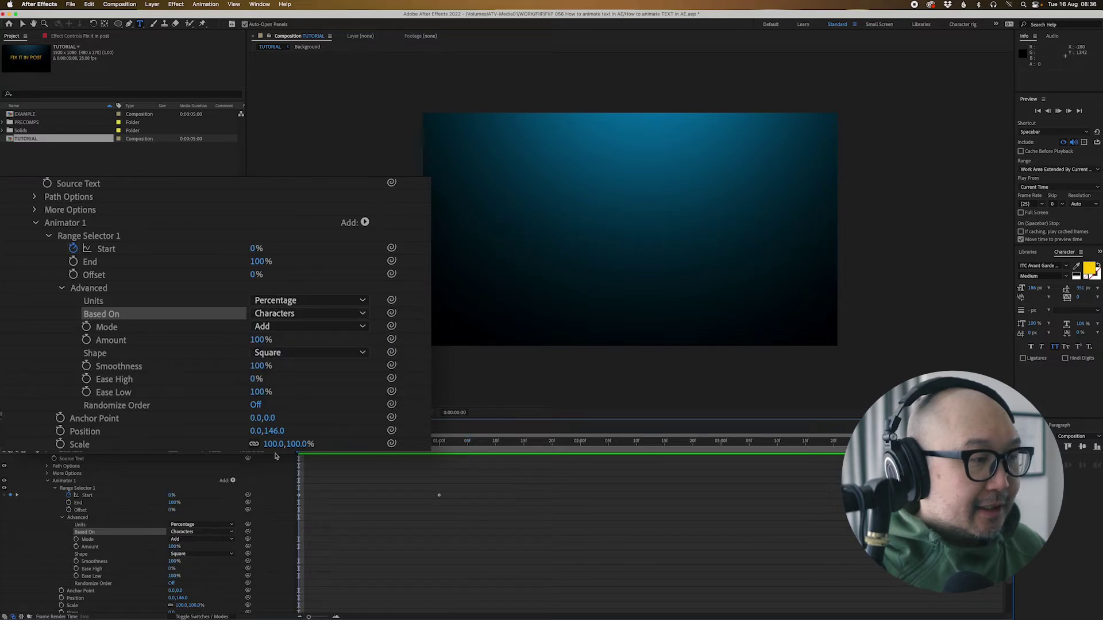
key(space)
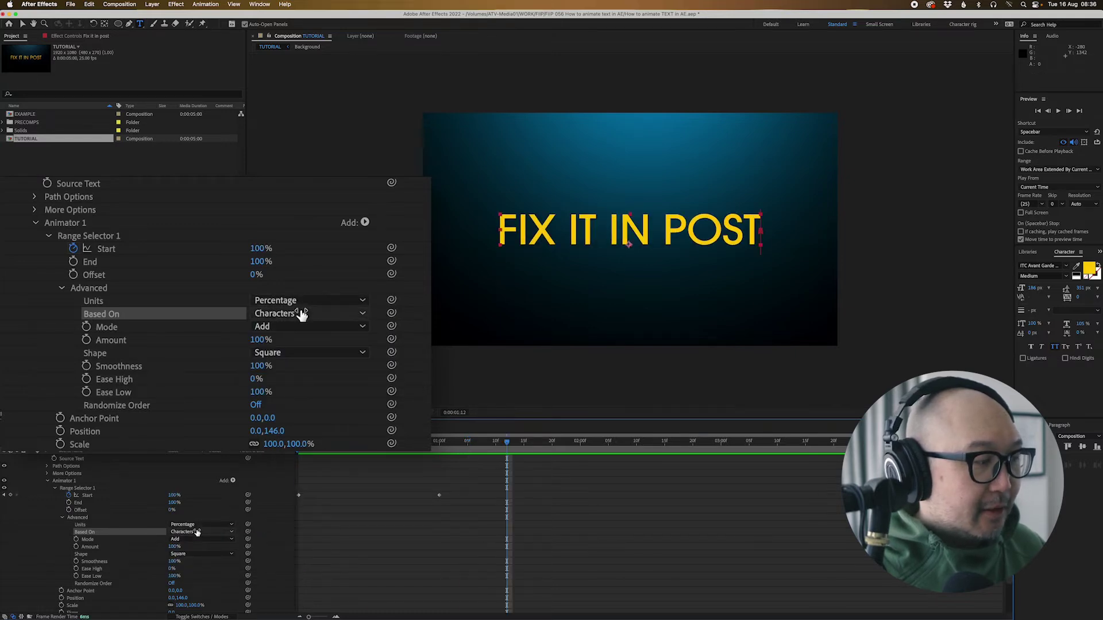
Set Based On back to Words and preview from the start.
click(197, 532)
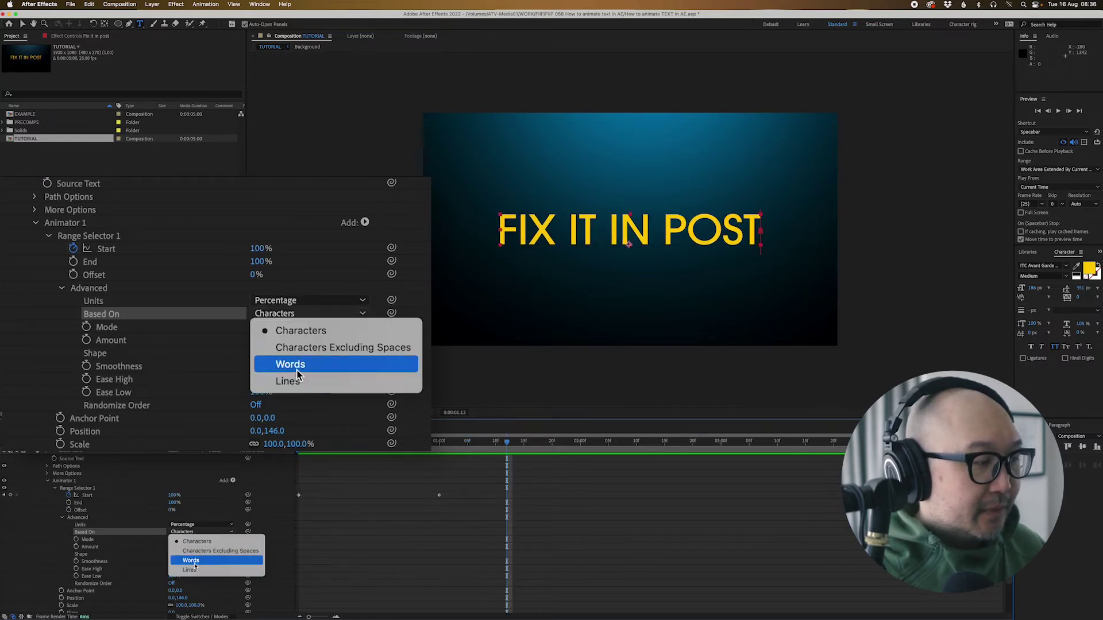
click(191, 558)
key(Home)
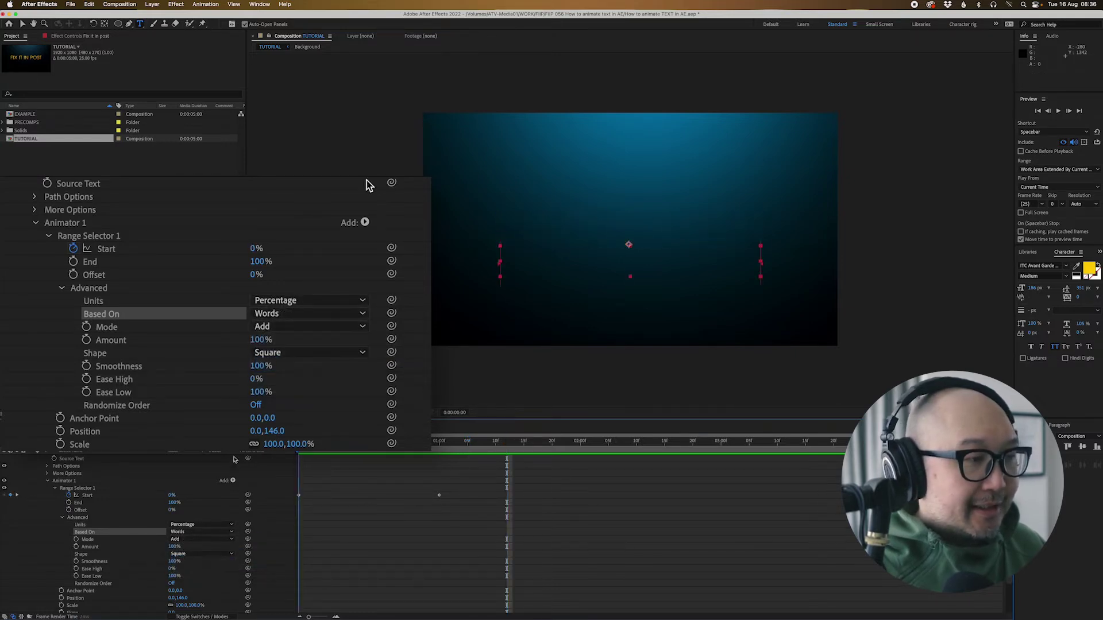
key(space)
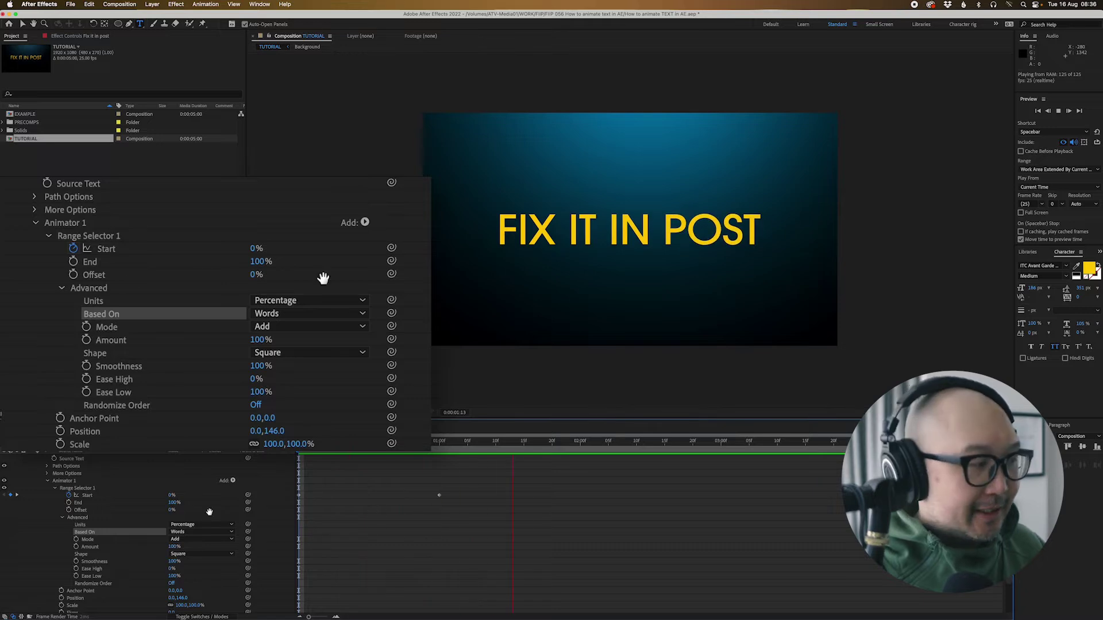
Collapse and select the Animator 1 group, dismissing the Animation menu.
key(space)
scroll(209, 512, up, 1)
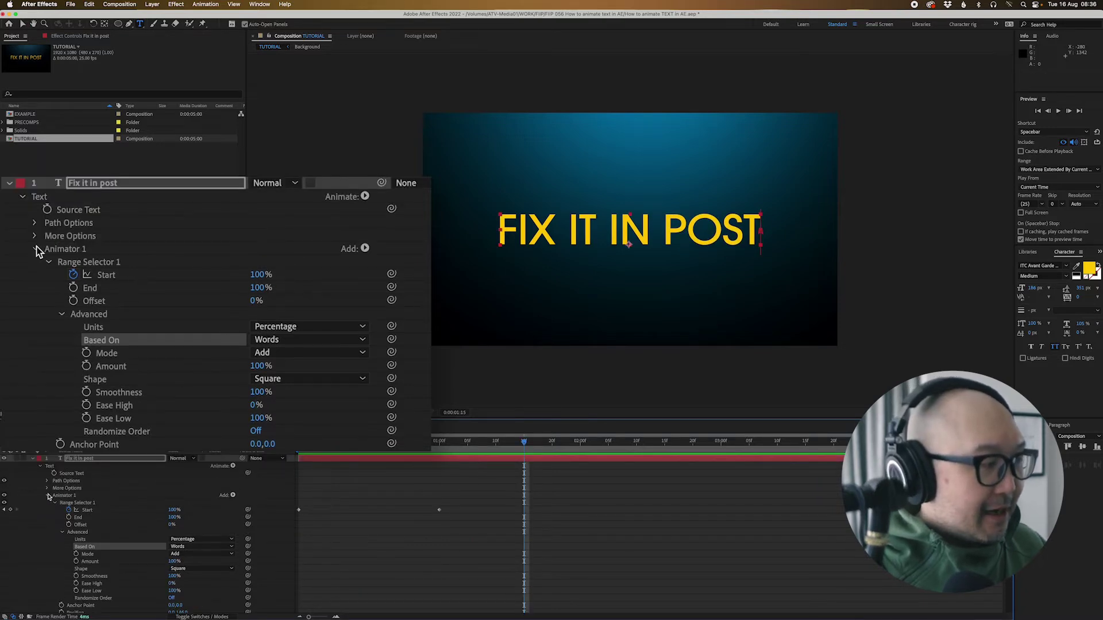
click(48, 496)
click(87, 552)
click(67, 496)
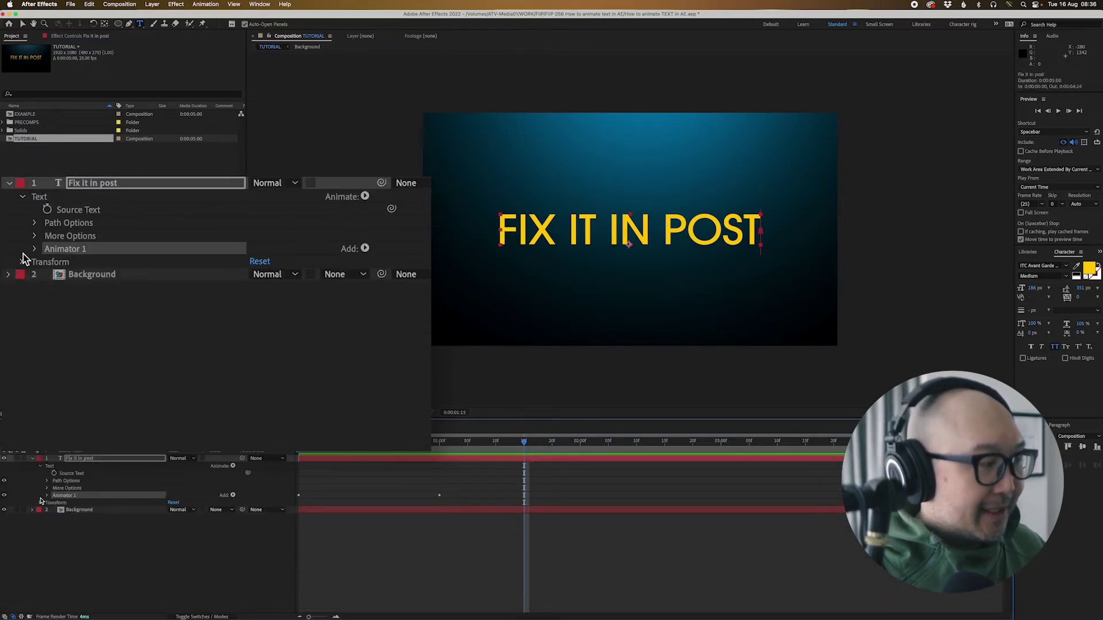
click(46, 515)
click(67, 498)
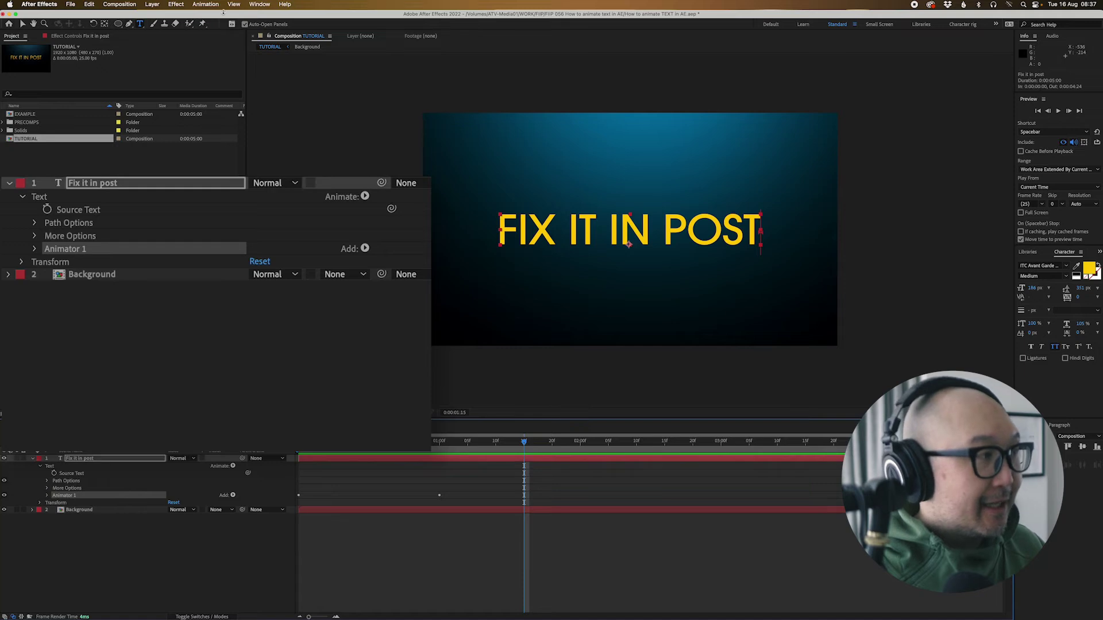
click(175, 4)
mouse_move(205, 4)
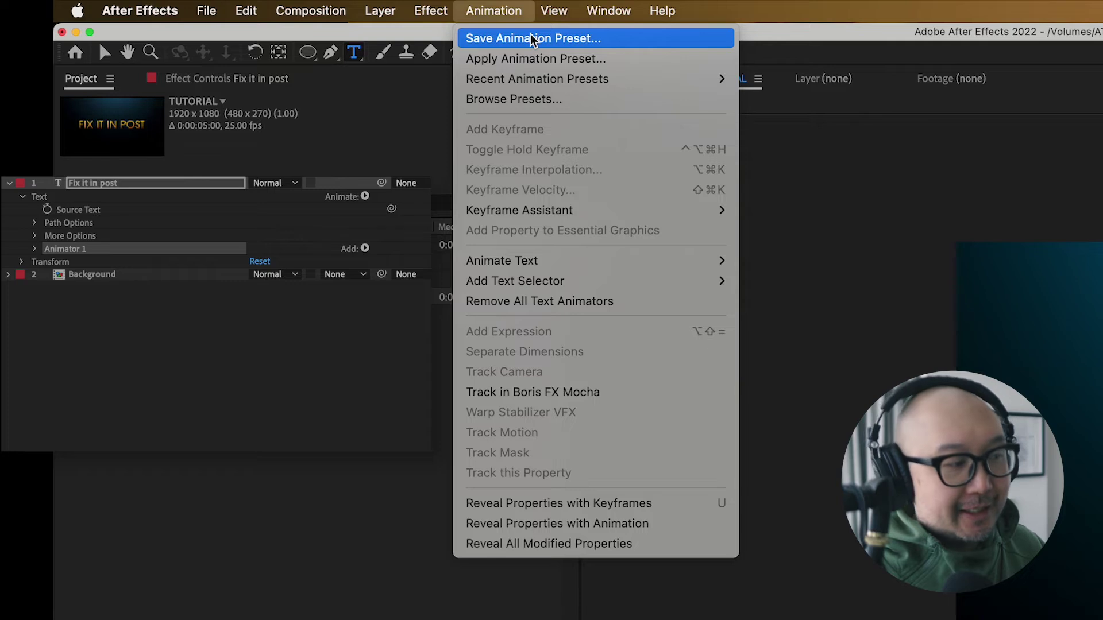
key(Escape)
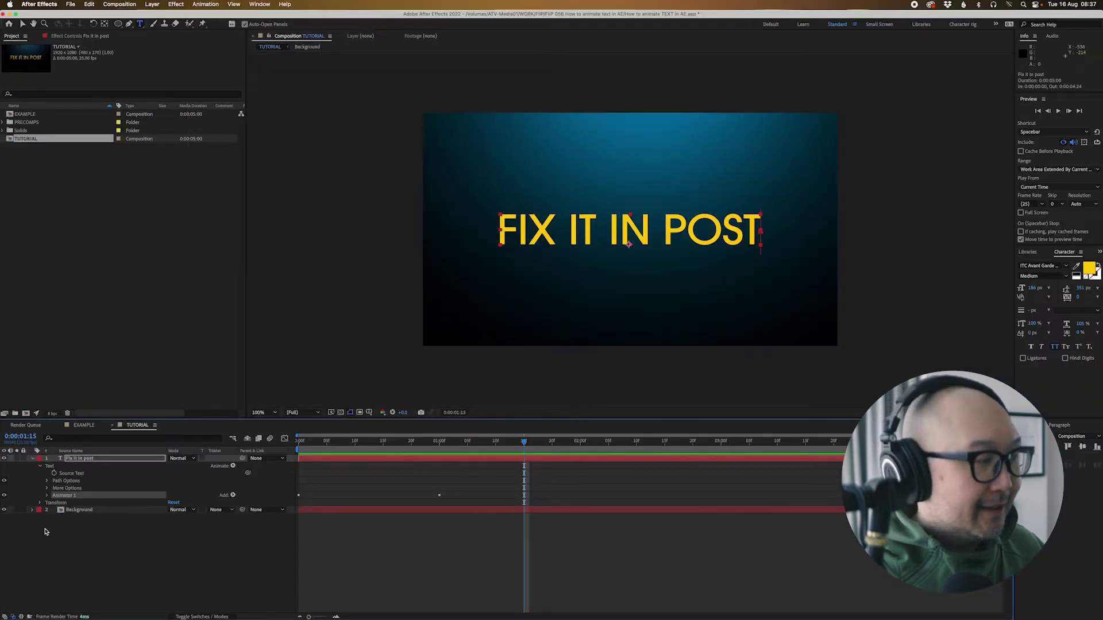
Delete Animator 1 so the title is static at the first frame, and open FX Console.
key(Delete)
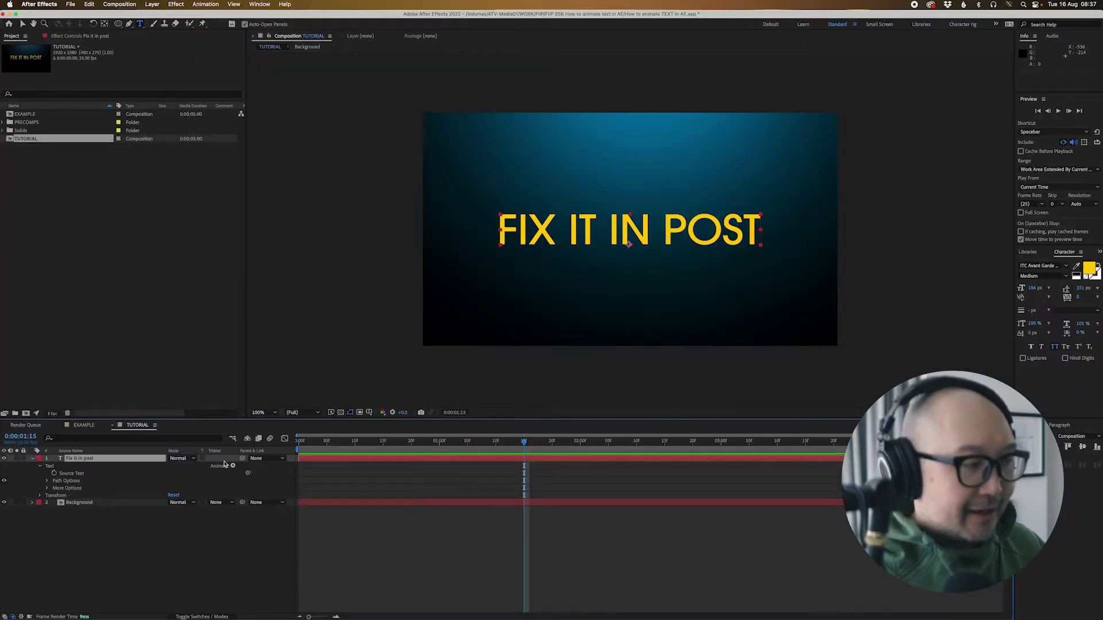
key(Home)
click(350, 529)
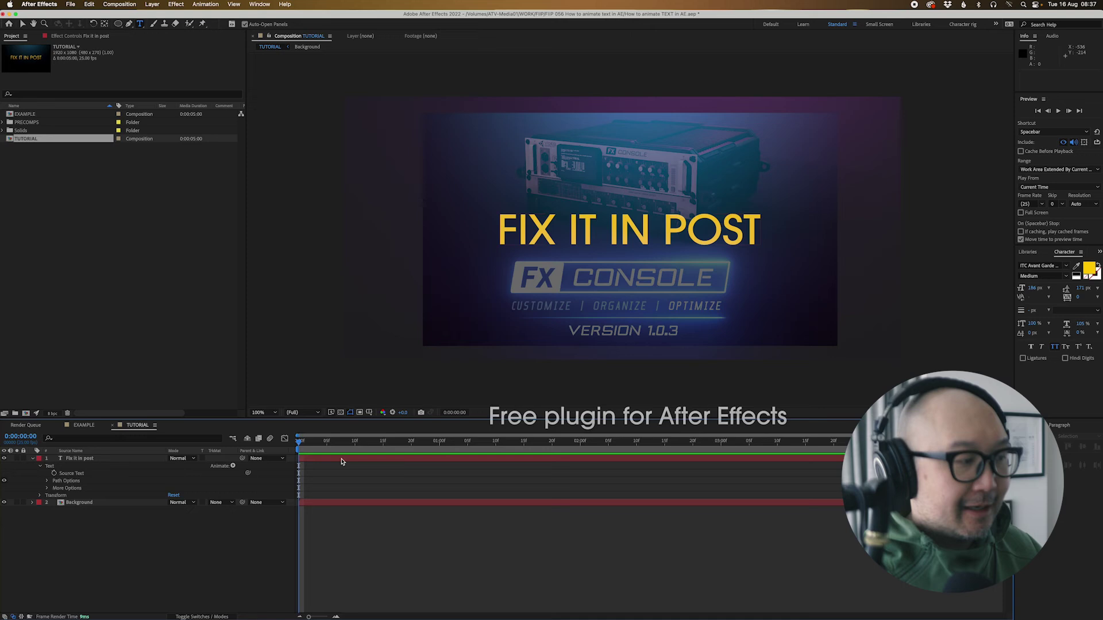
click(342, 460)
key(ctrl+space)
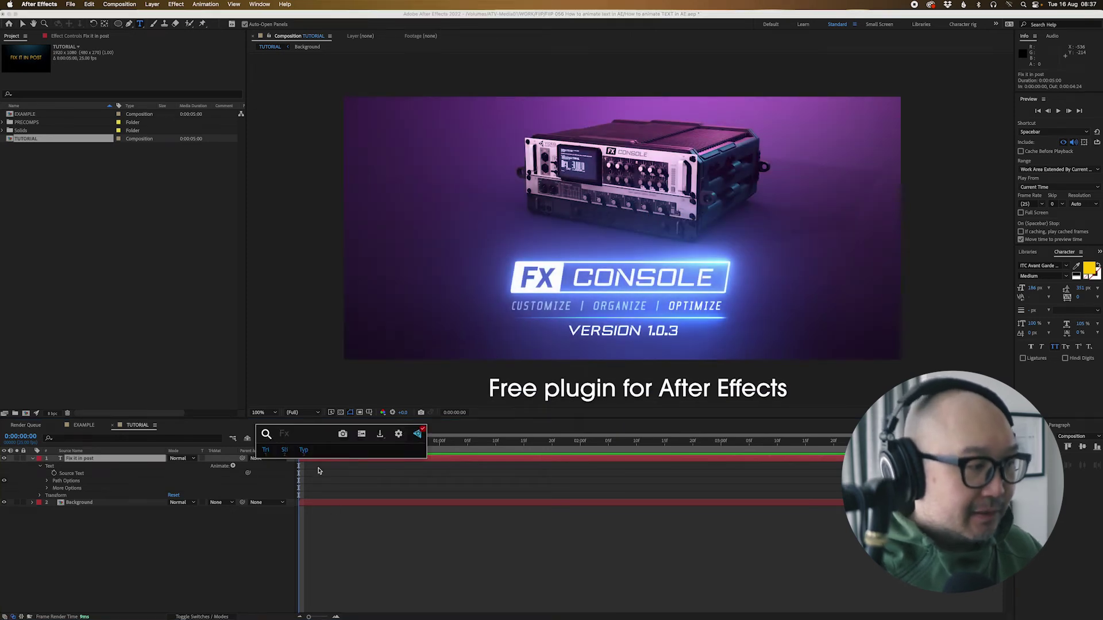
Reapply the text reveal animation to the title and preview it.
click(284, 454)
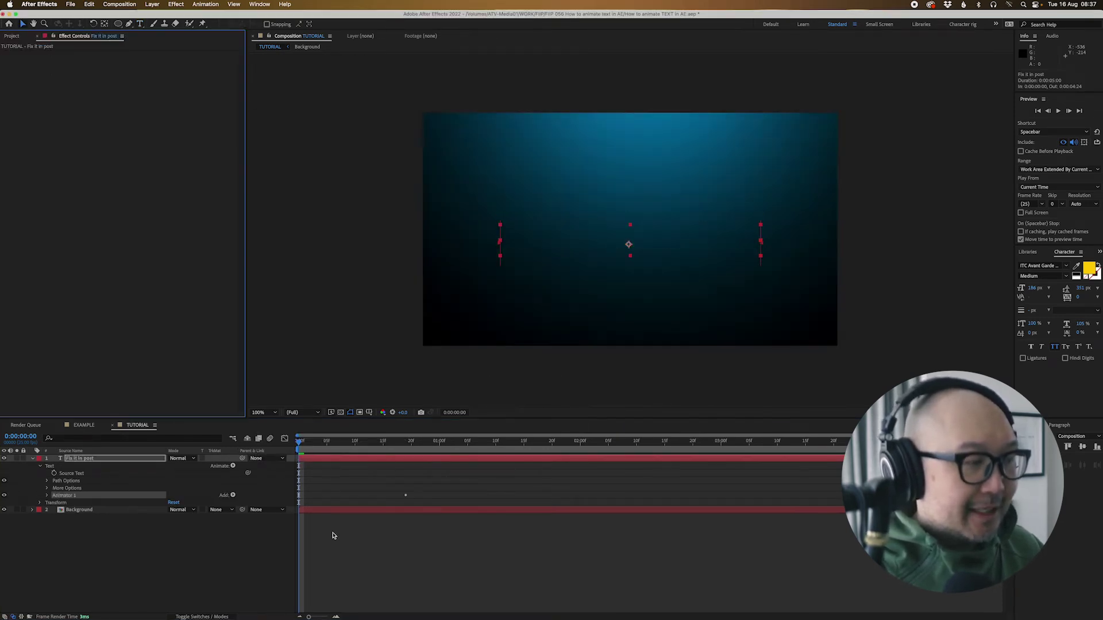
key(space)
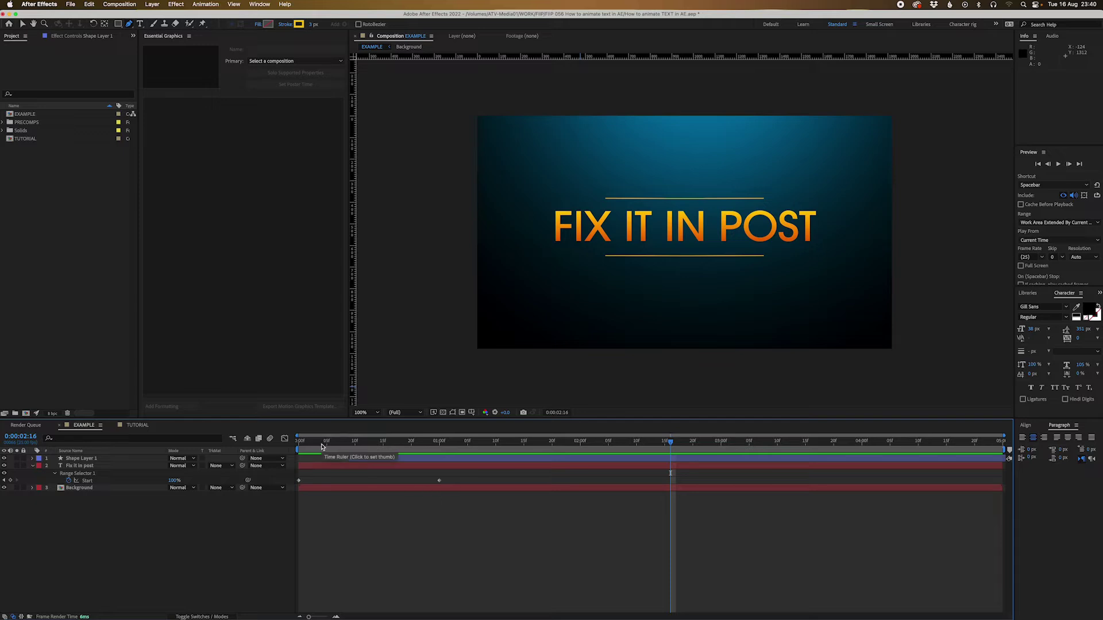
Preview the EXAMPLE animation, then delete Shape Layer 1 holding the two framing lines.
key(space)
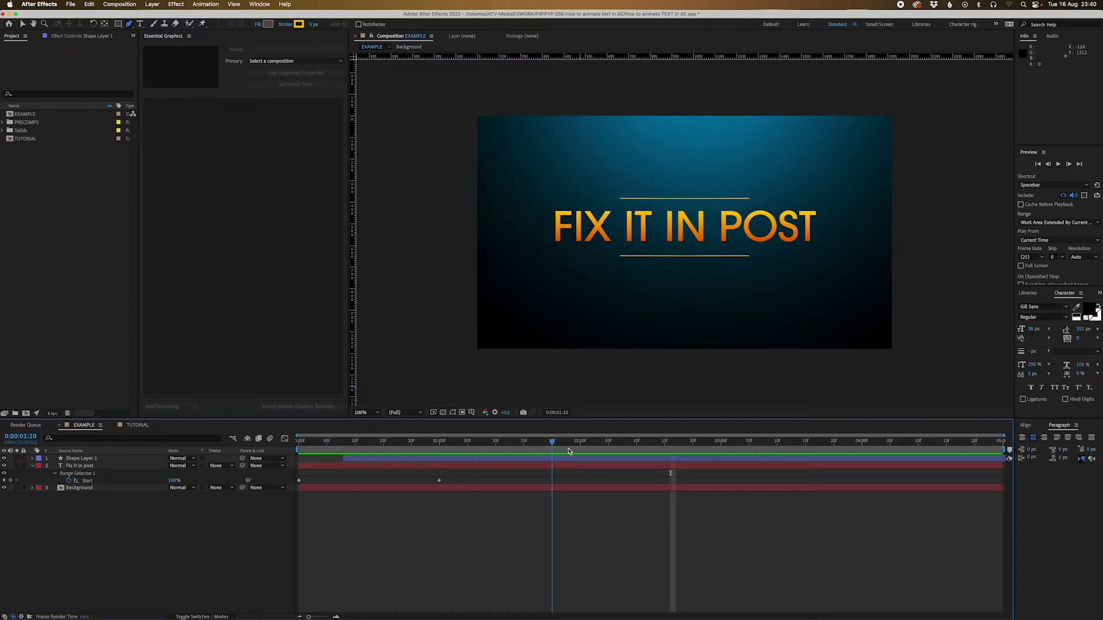
drag(495, 441, 572, 463)
click(566, 460)
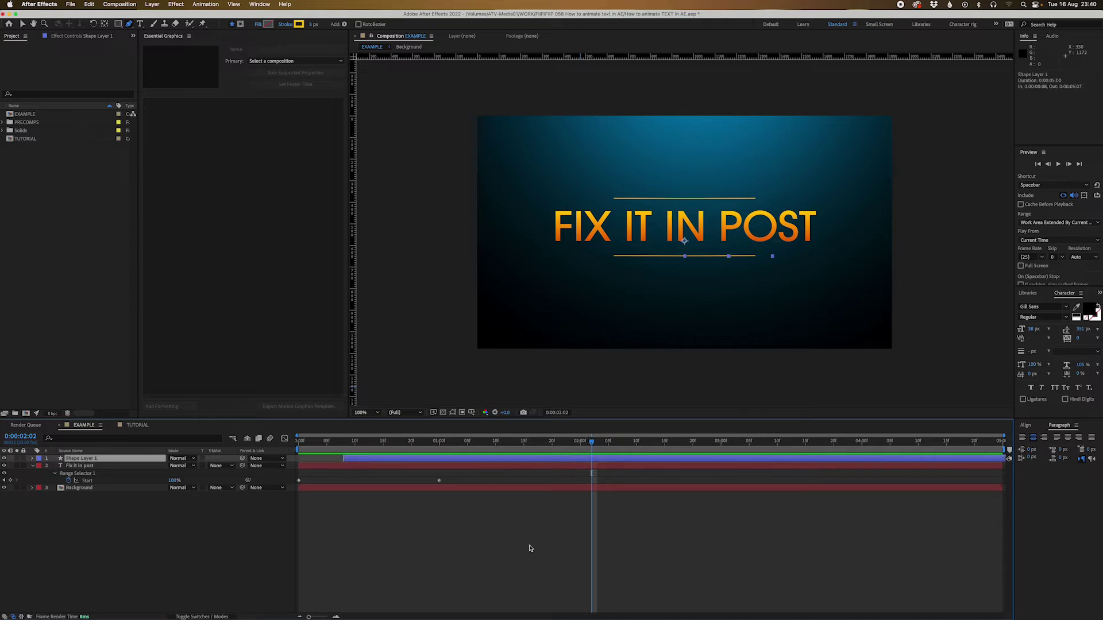
click(528, 563)
click(554, 459)
key(Delete)
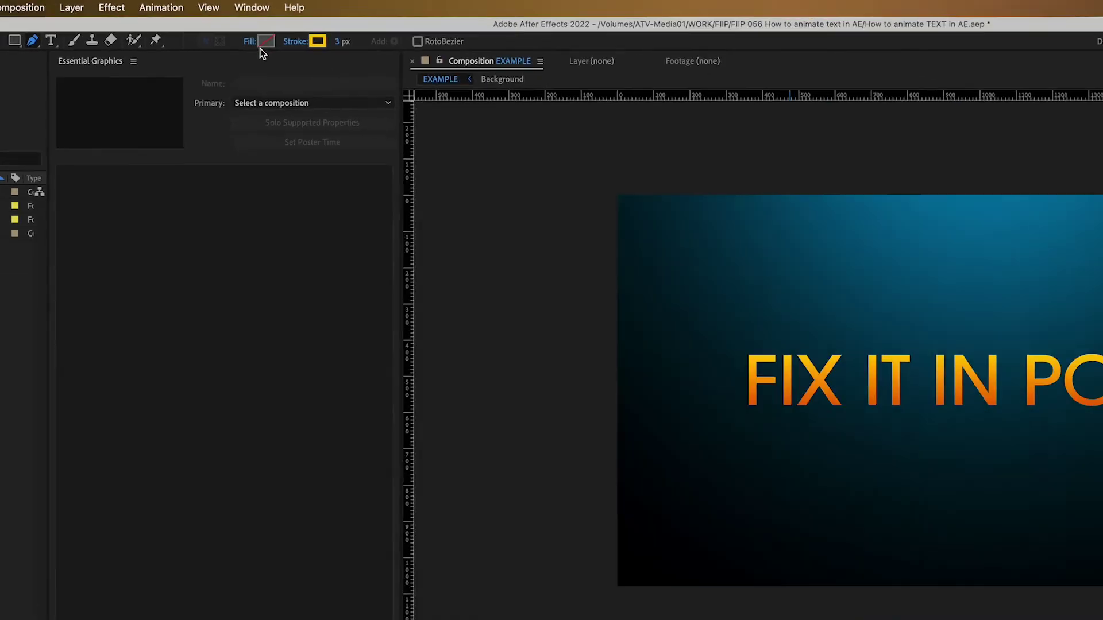
Set new shapes to Fill None and a Solid Color yellow 3 px stroke.
click(250, 42)
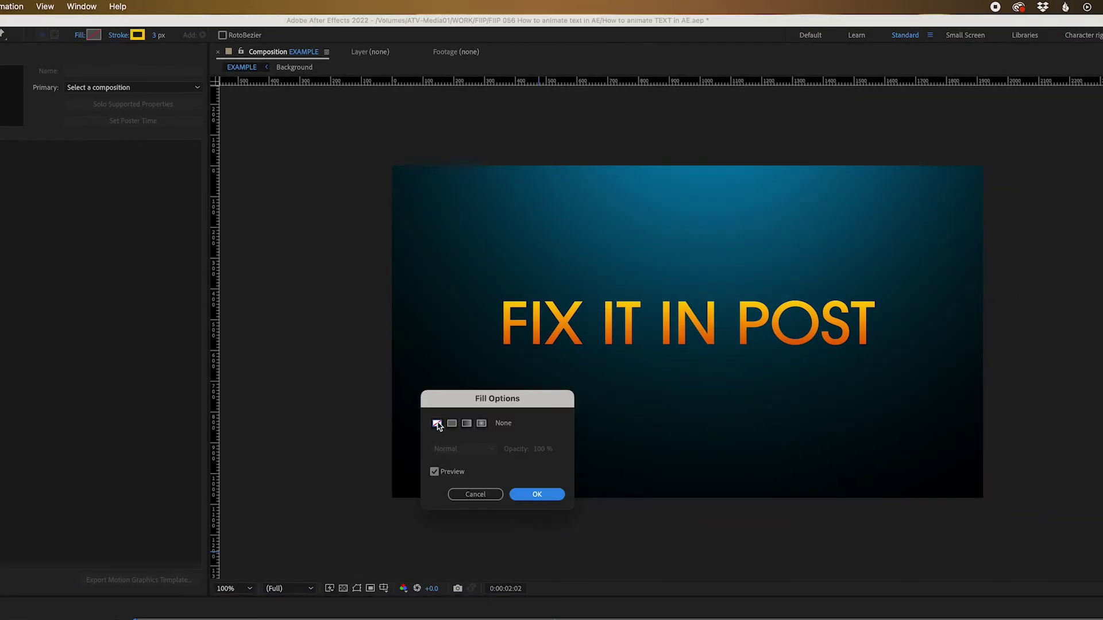
click(557, 496)
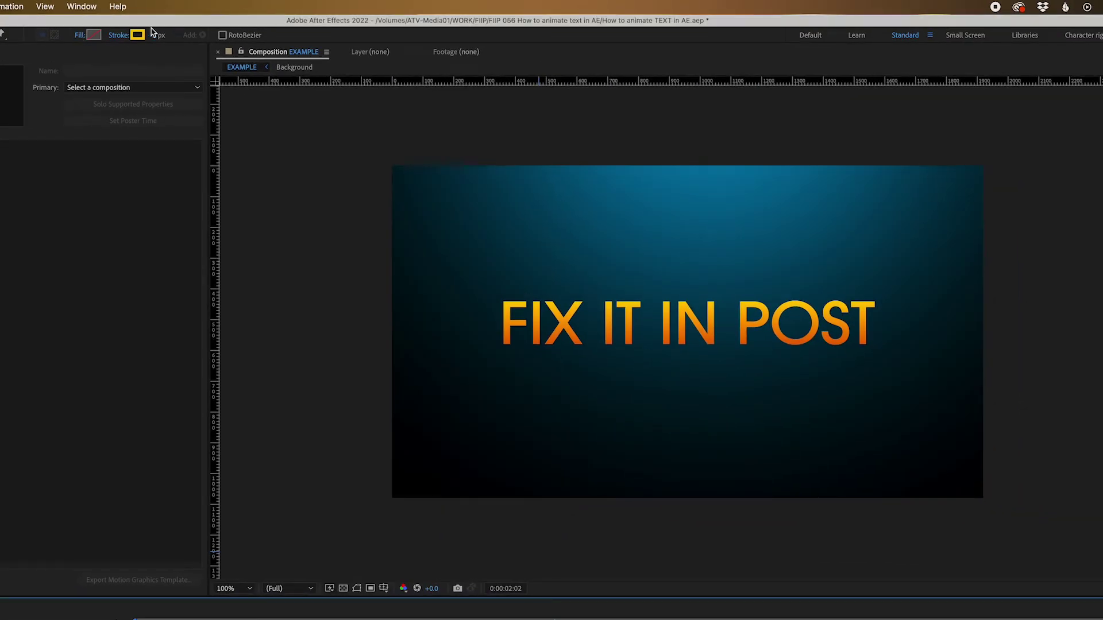
click(117, 36)
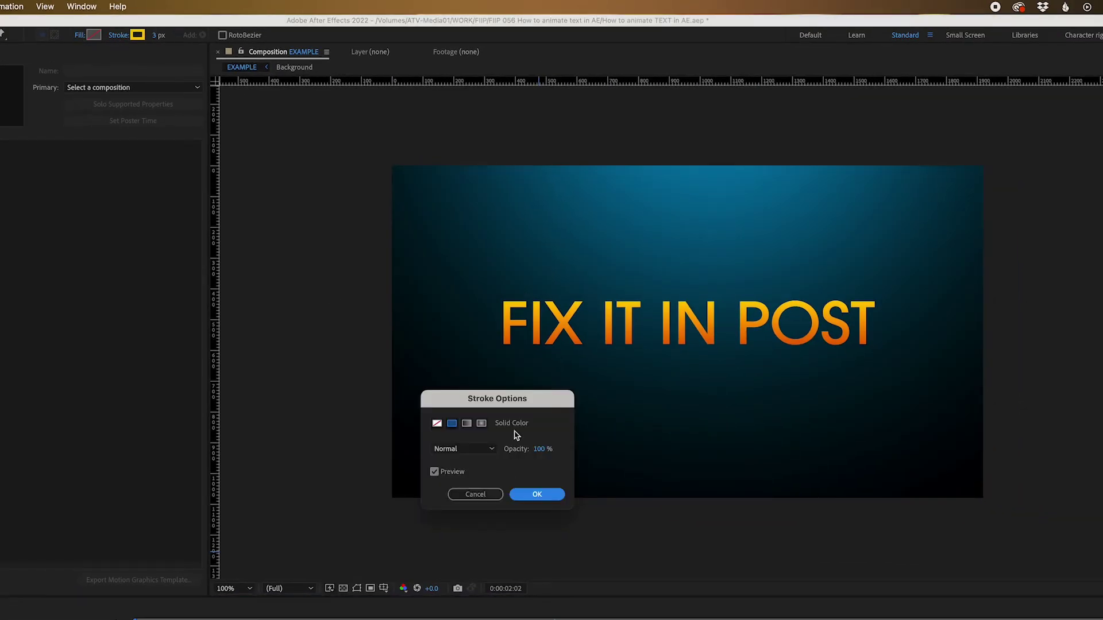
click(535, 495)
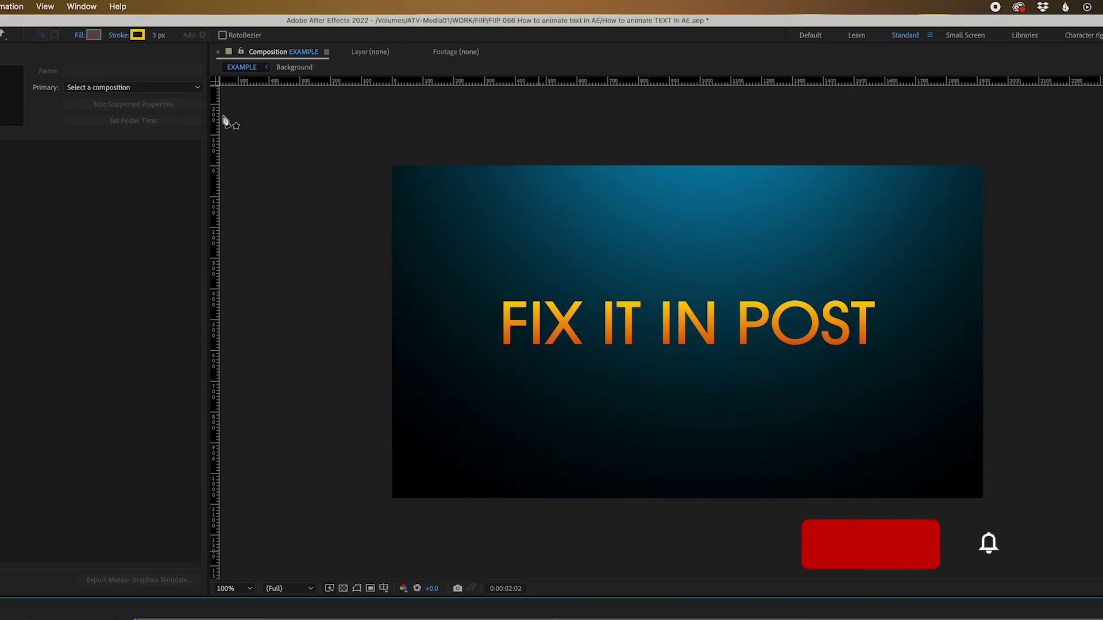
click(141, 36)
click(599, 443)
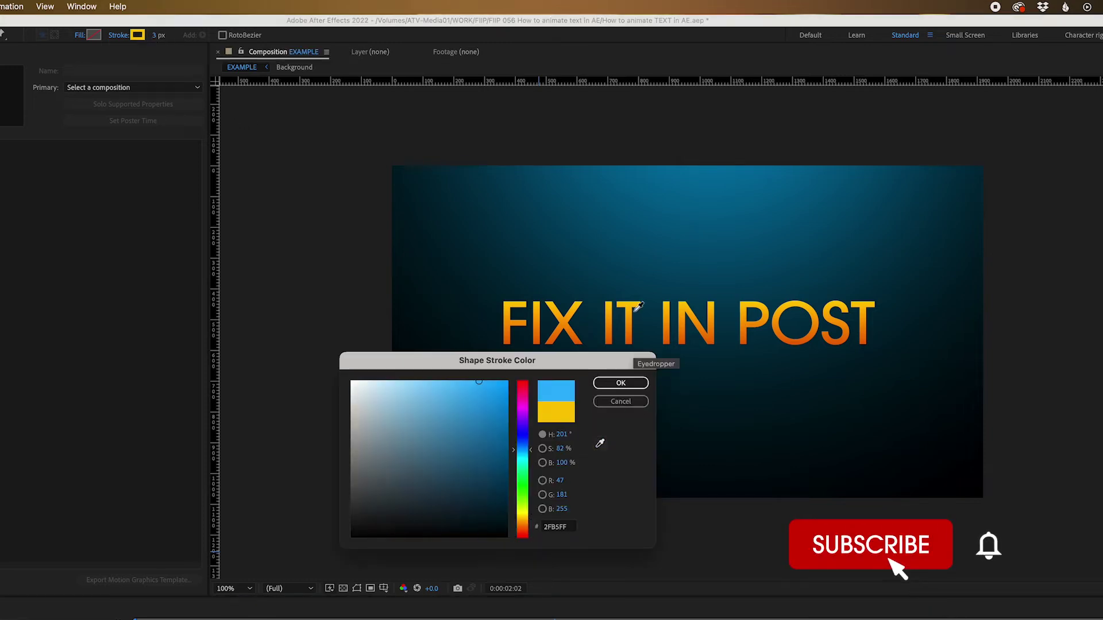
click(622, 402)
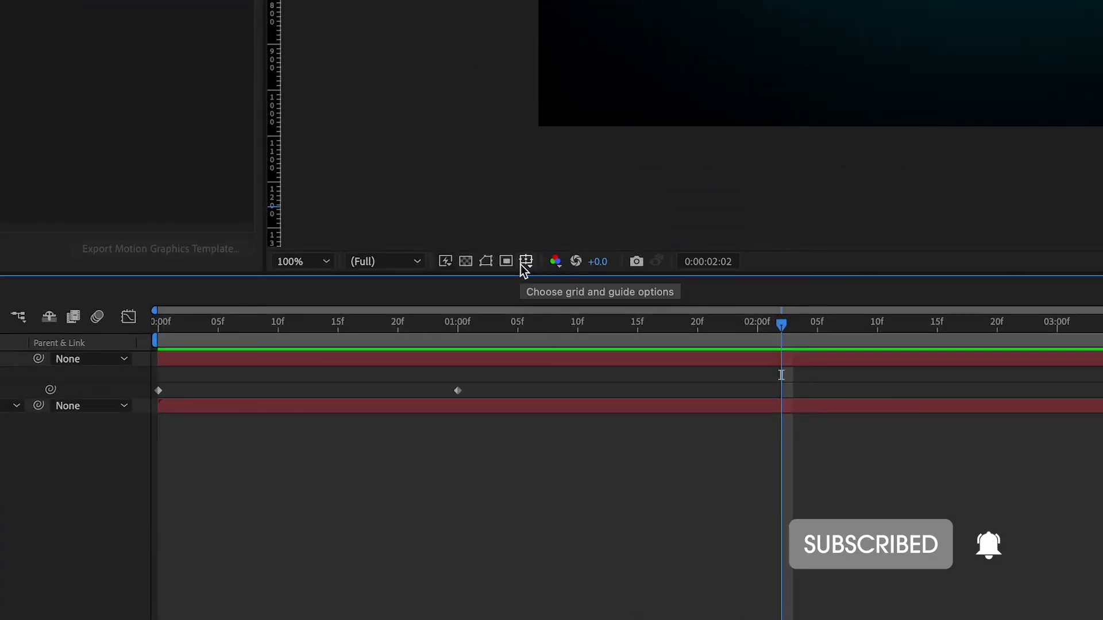
Turn on the Title/Action Safe guides over the EXAMPLE composition viewer.
click(525, 262)
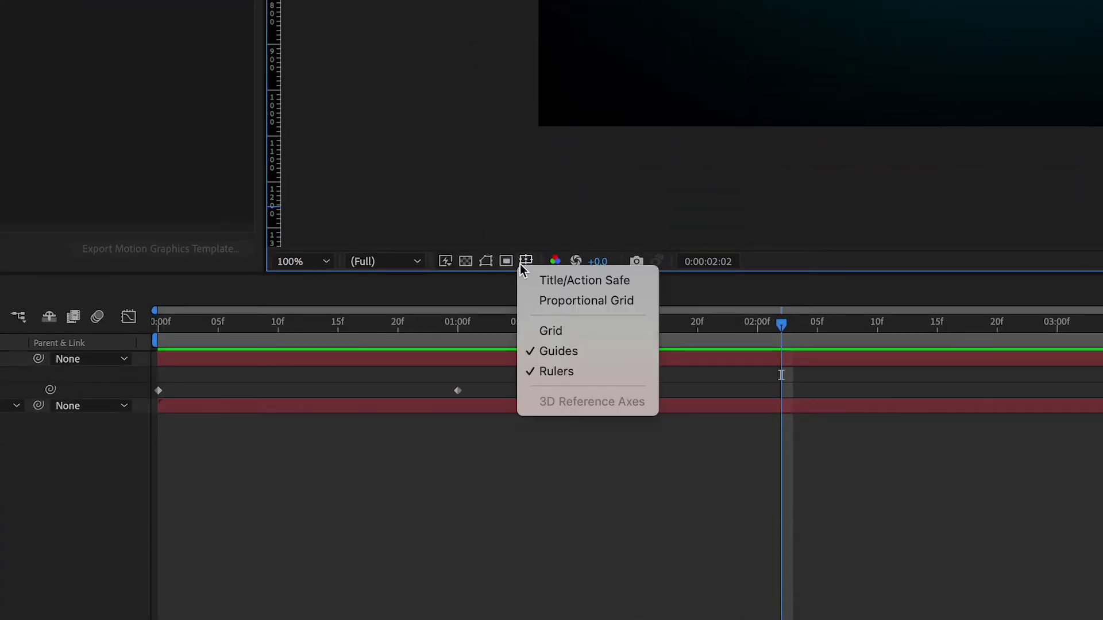
click(560, 281)
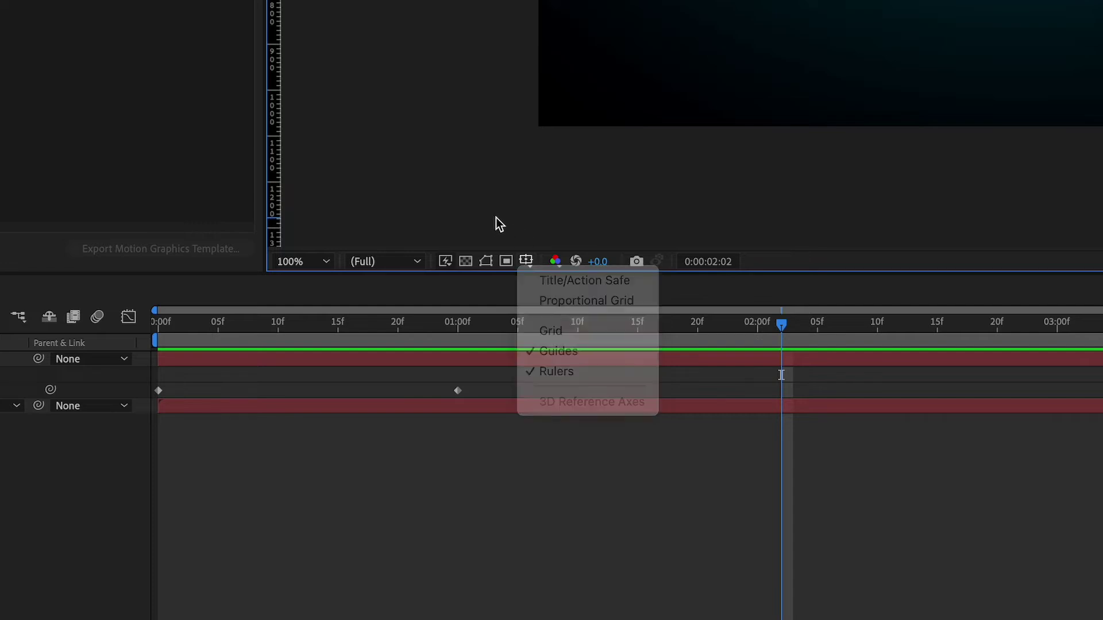
click(527, 263)
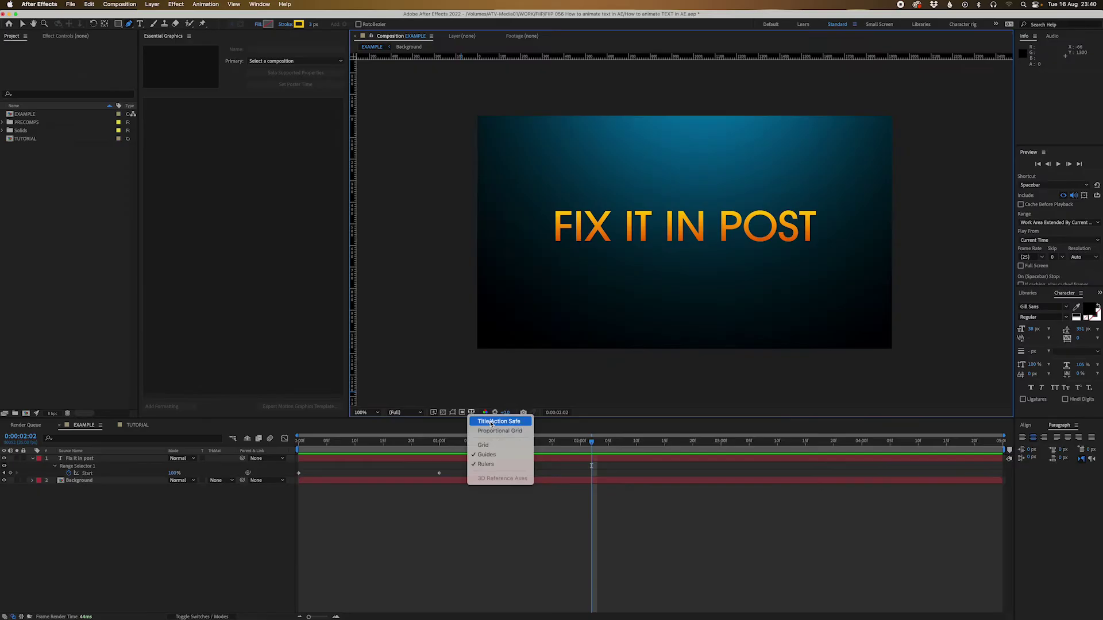
click(568, 281)
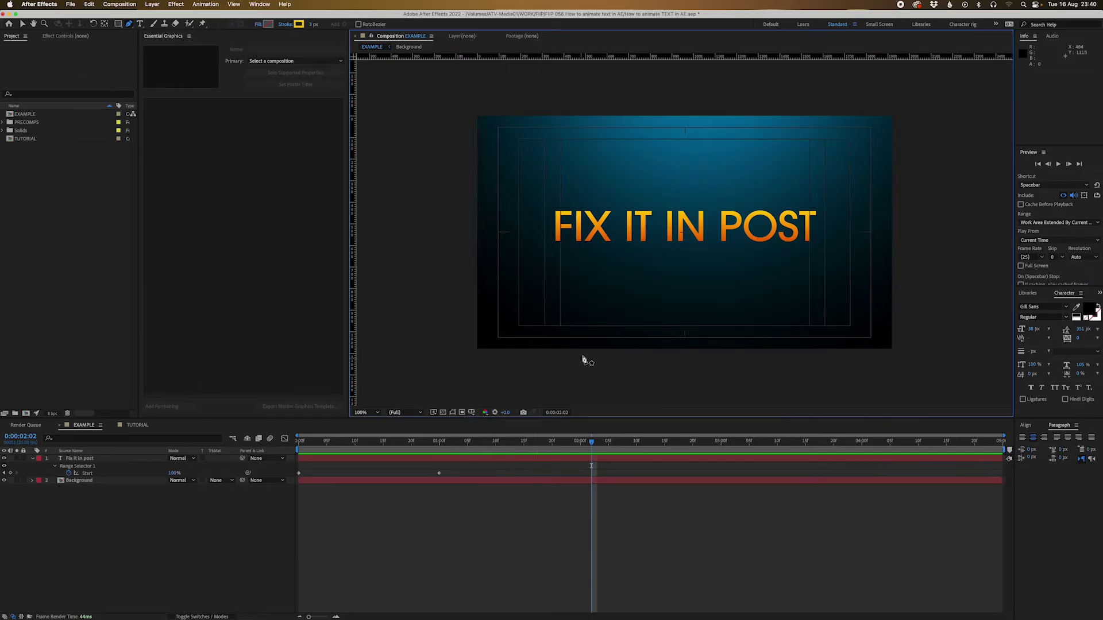
Zoom in to check the end vertex of the new yellow horizontal line.
scroll(667, 272, up, 2)
scroll(672, 267, up, 2)
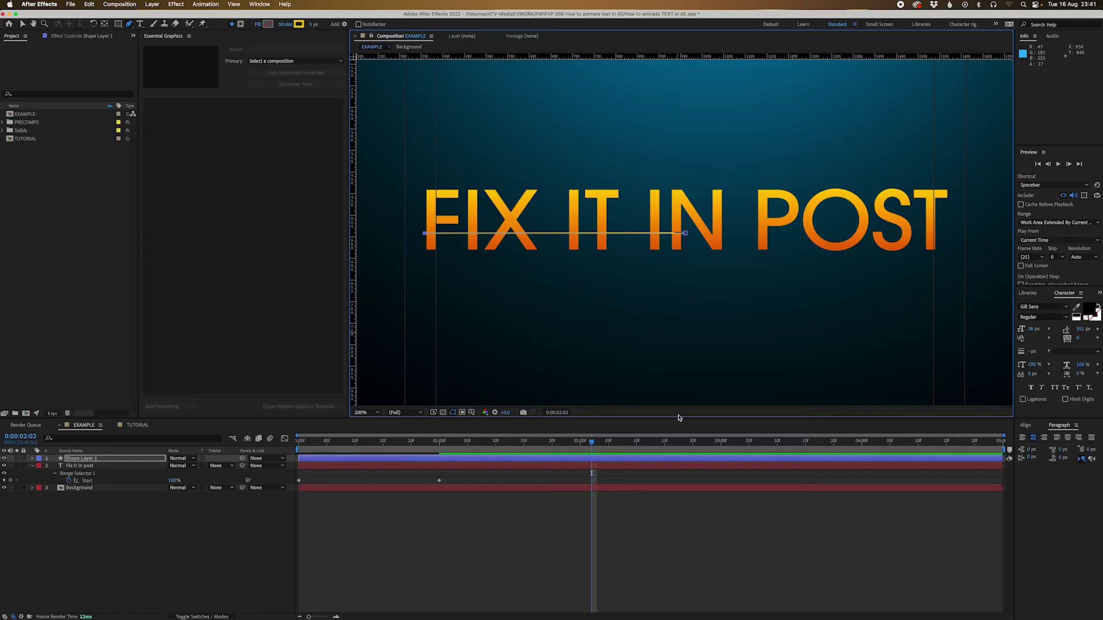
click(680, 518)
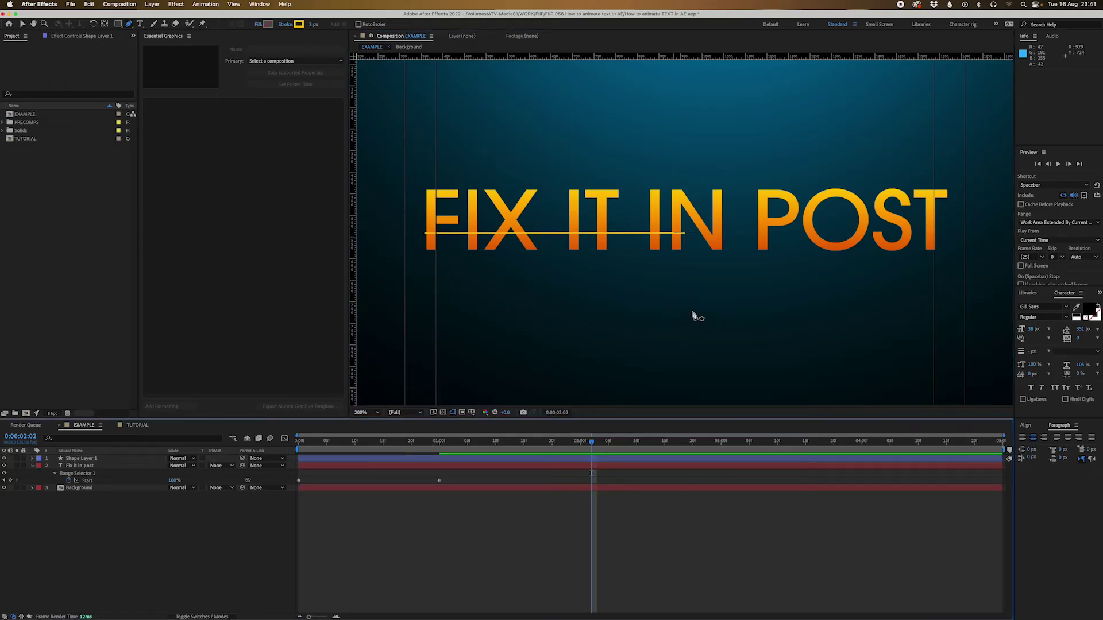
click(627, 459)
key(period)
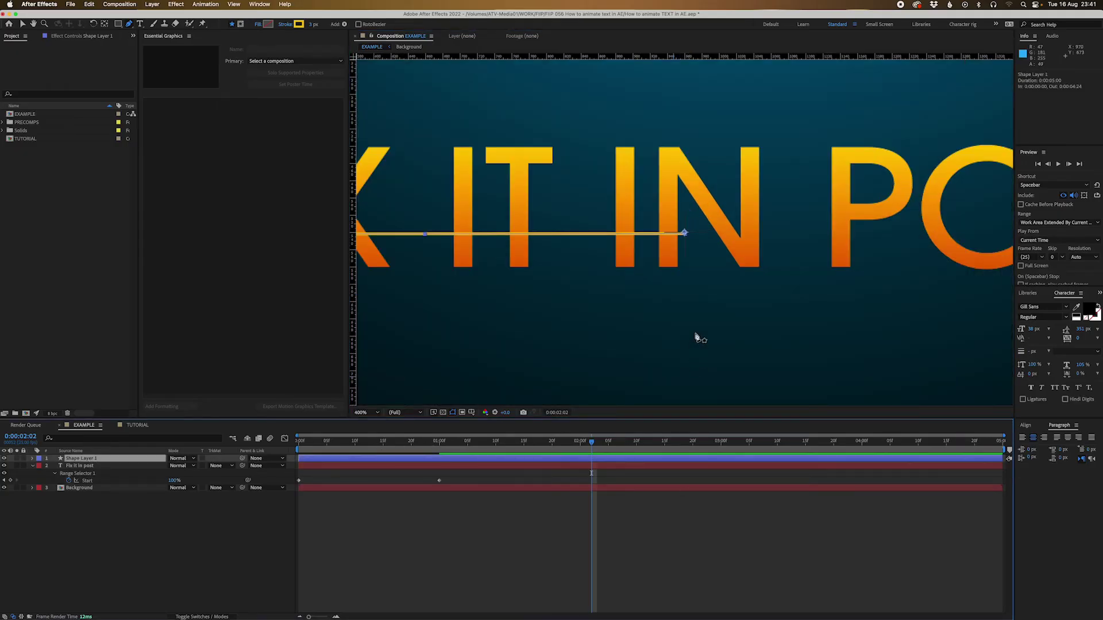
key(period)
key(comma)
key(comma)
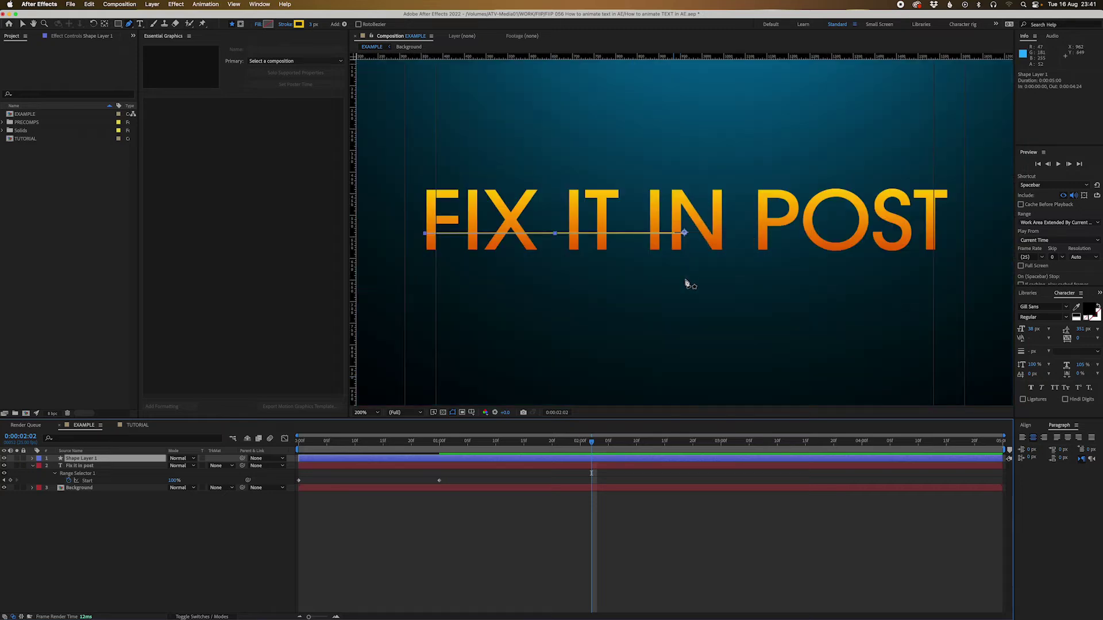
key(period)
key(period)
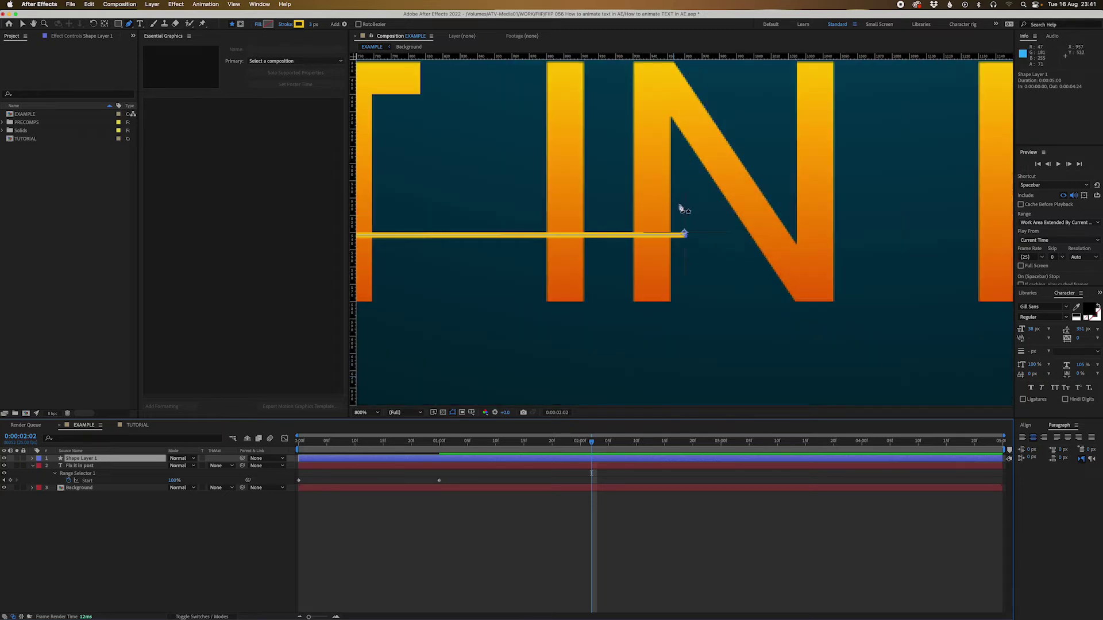
key(comma)
key(comma)
Hide the FIX IT IN POST text layer so the line shows alone.
click(511, 538)
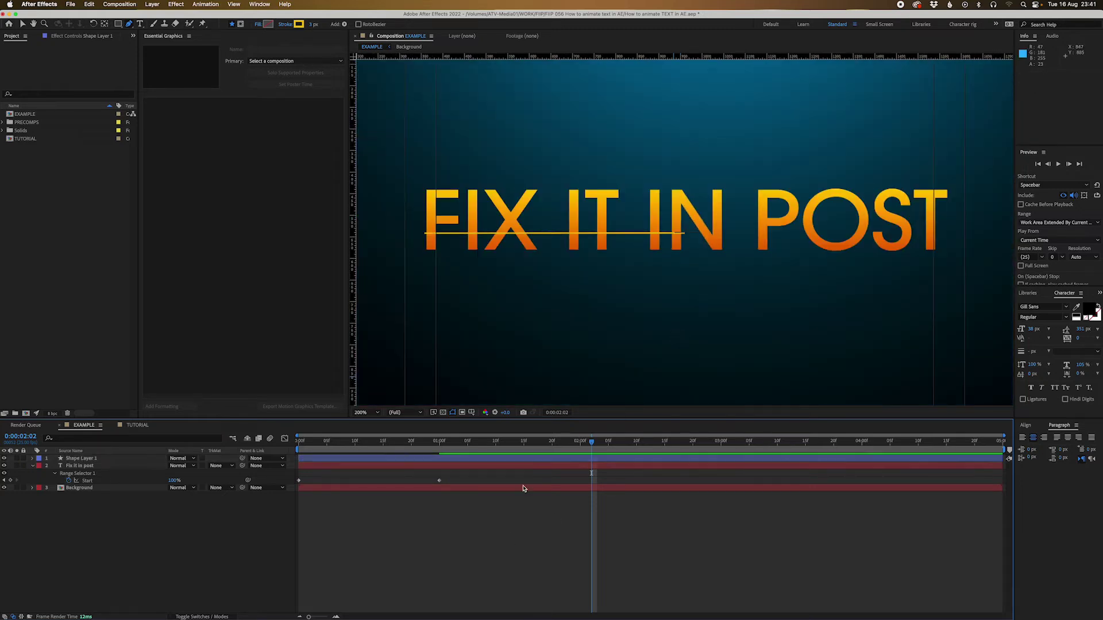
click(5, 465)
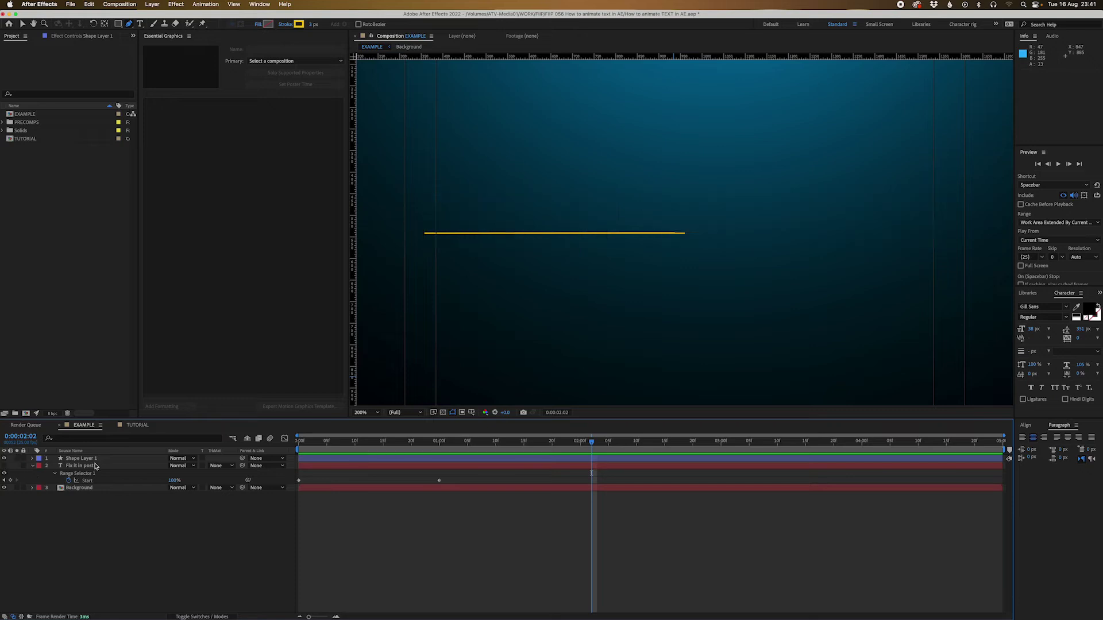
click(91, 459)
click(318, 524)
Expand Shape Layer 1's Contents and add a Repeater to it.
click(32, 458)
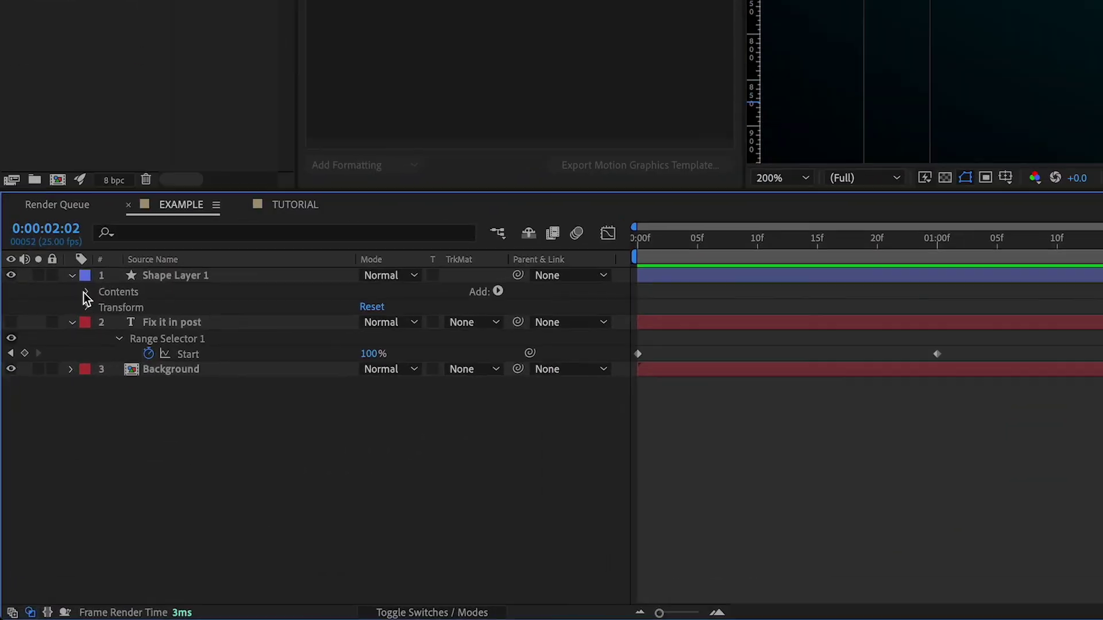
click(39, 467)
click(130, 310)
click(101, 308)
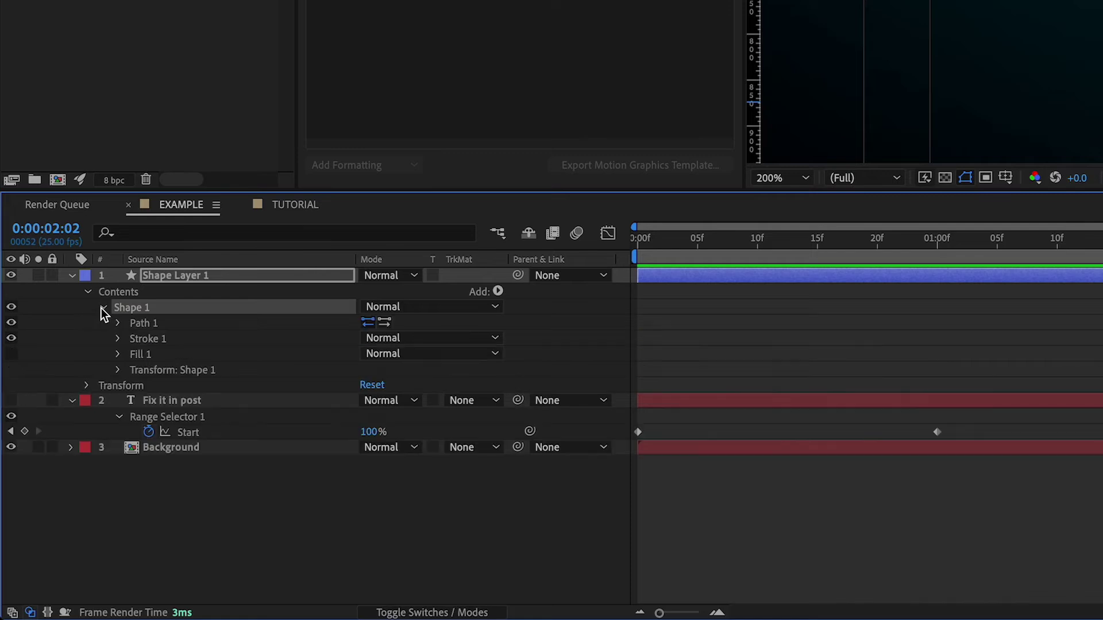
click(200, 568)
click(140, 294)
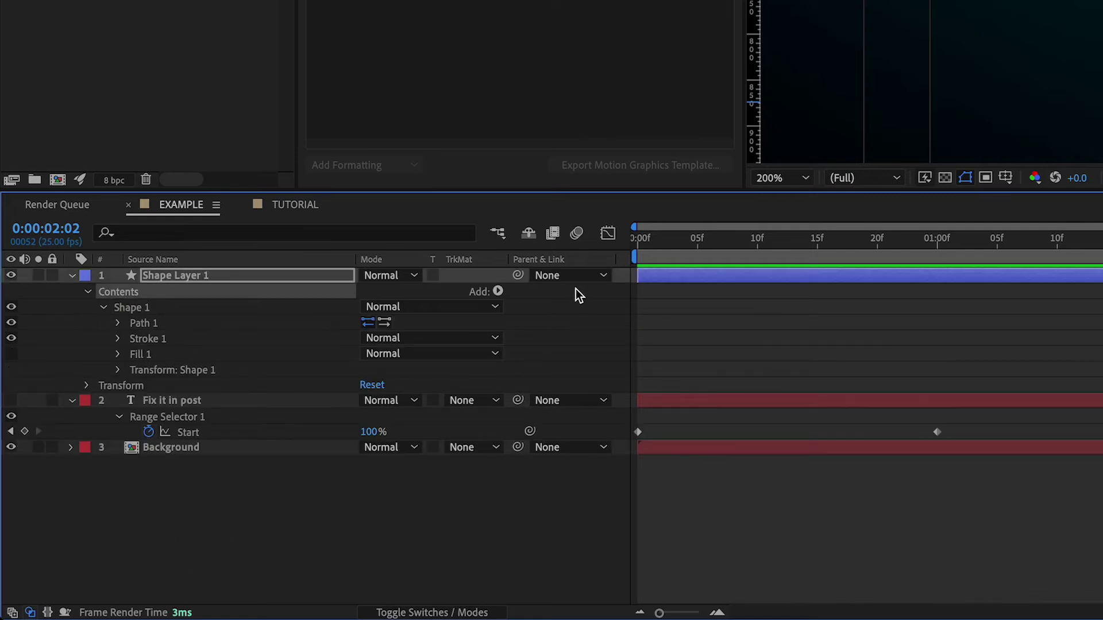
click(498, 292)
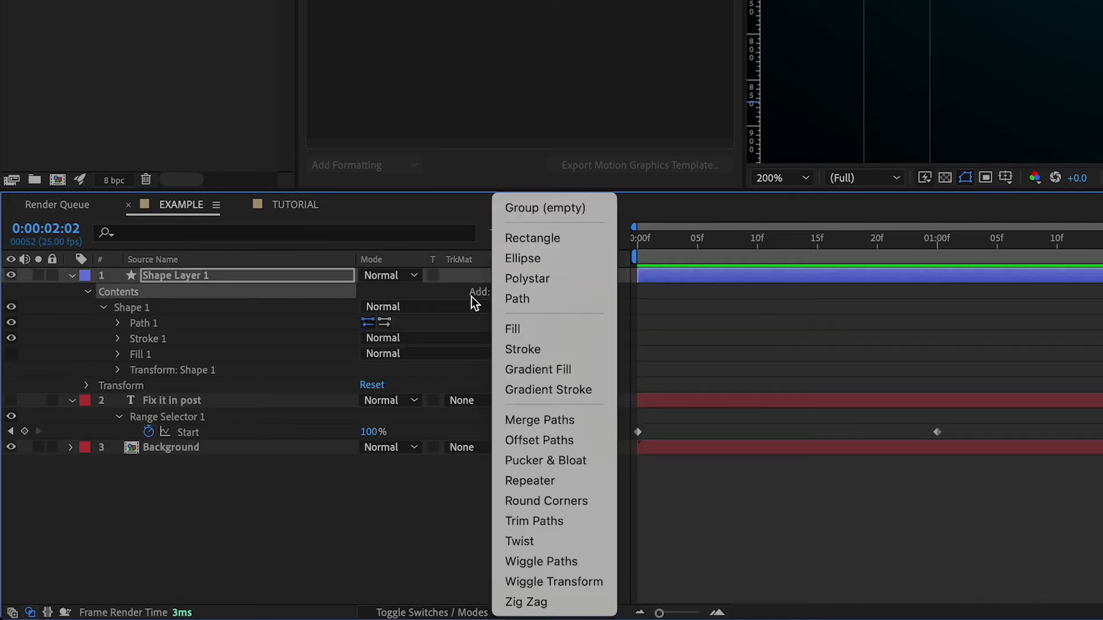
click(384, 400)
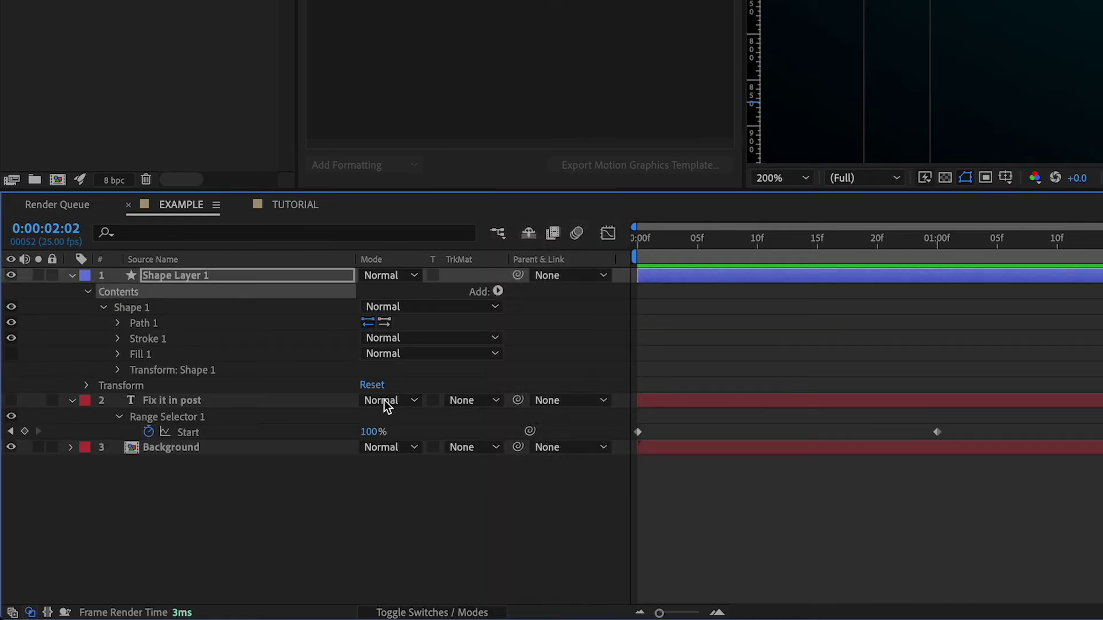
click(498, 292)
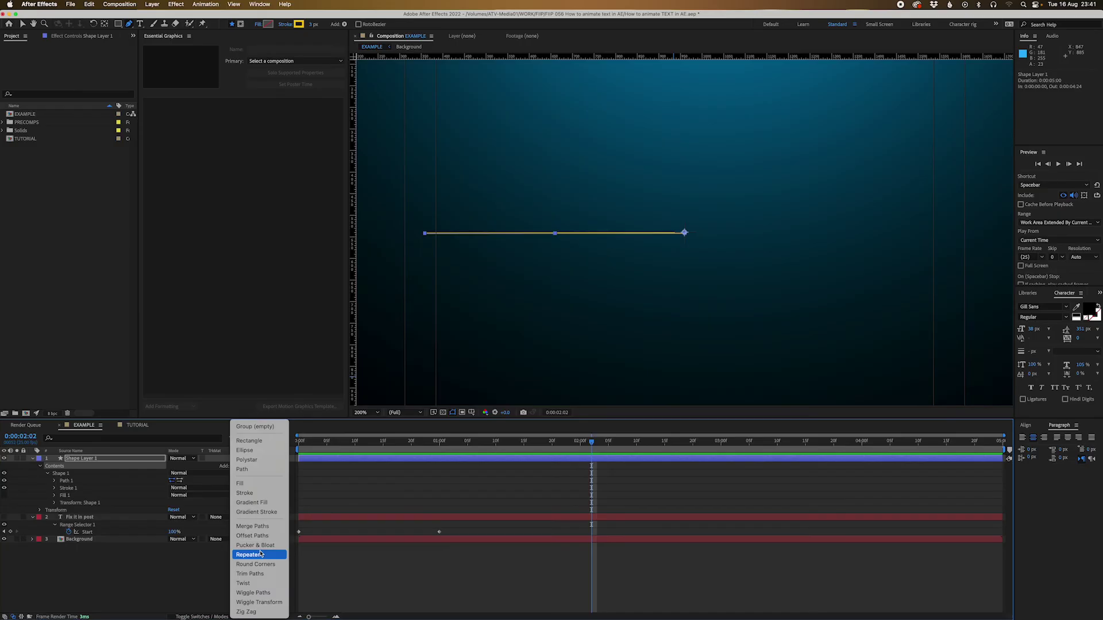
key(Escape)
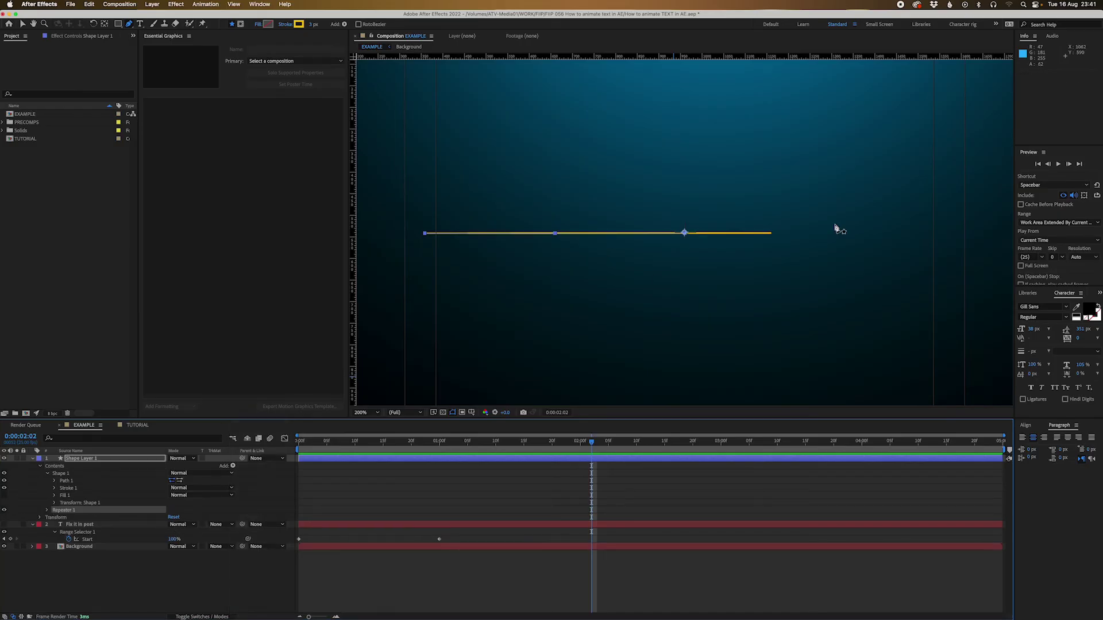
Set Repeater 1 Copies to 2.
click(47, 510)
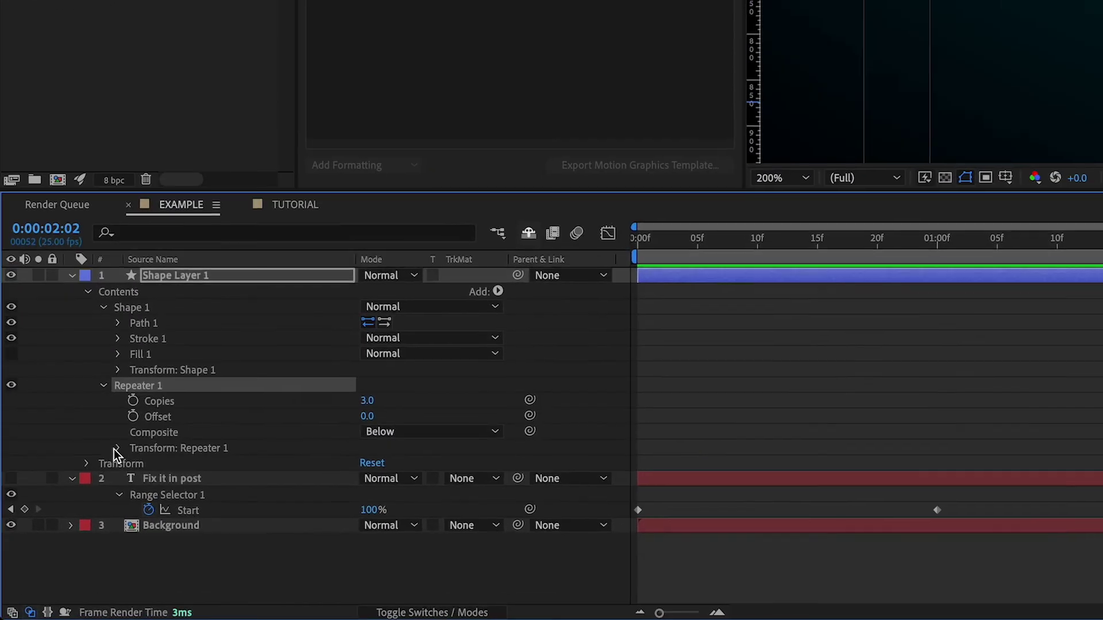
click(367, 400)
text(2)
key(Return)
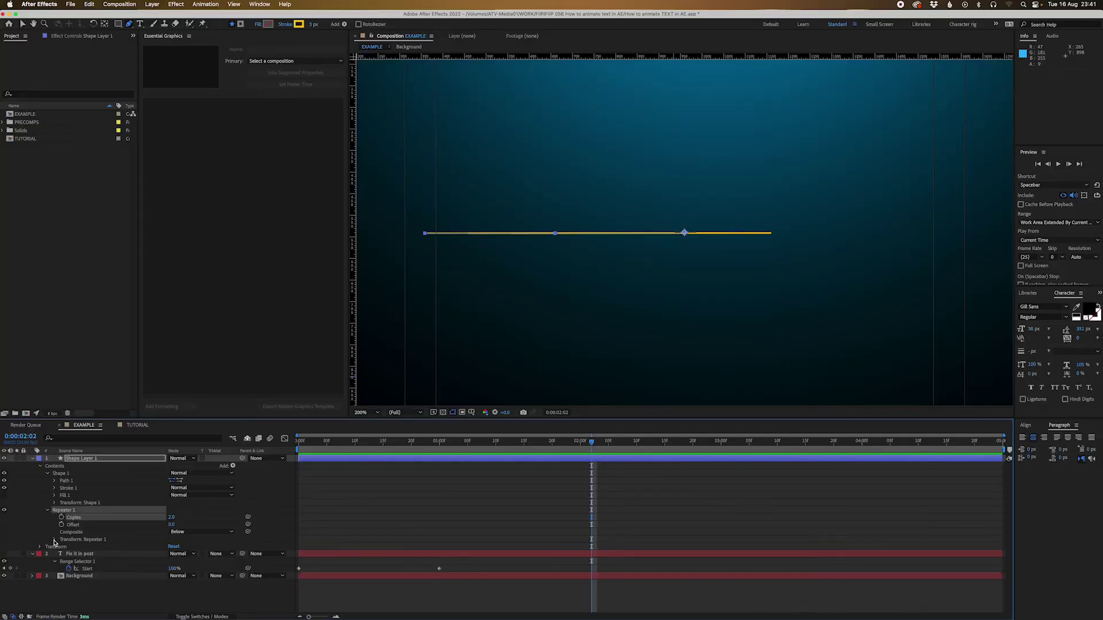
Set the Transform: Repeater 1 Position to 0,0.
click(55, 540)
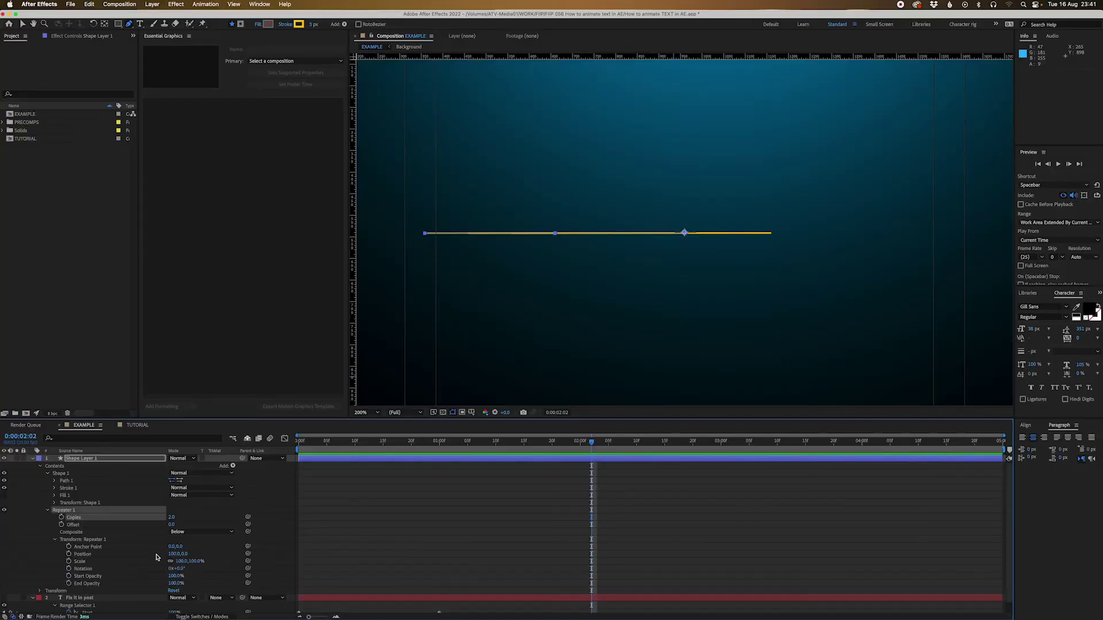
key(comma)
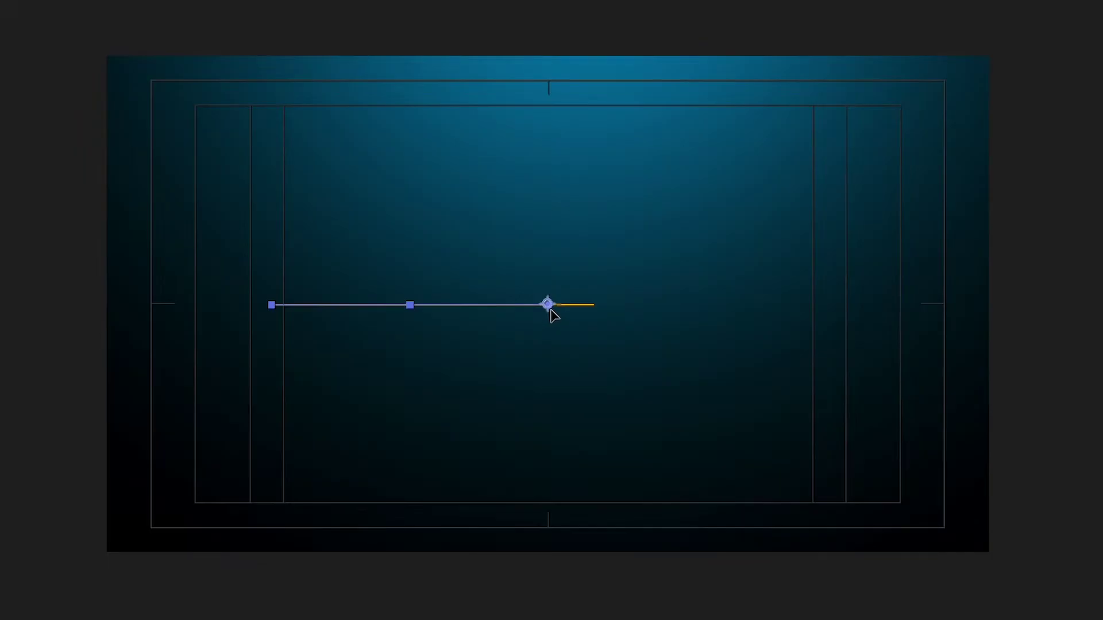
key(ctrl+shift+a)
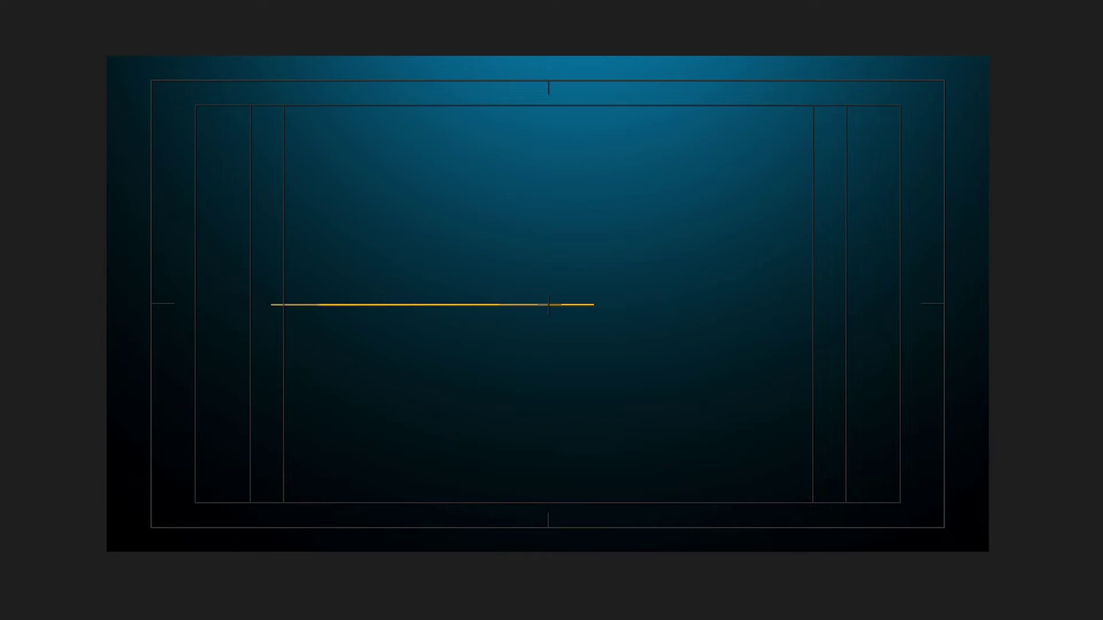
key(ctrl+a)
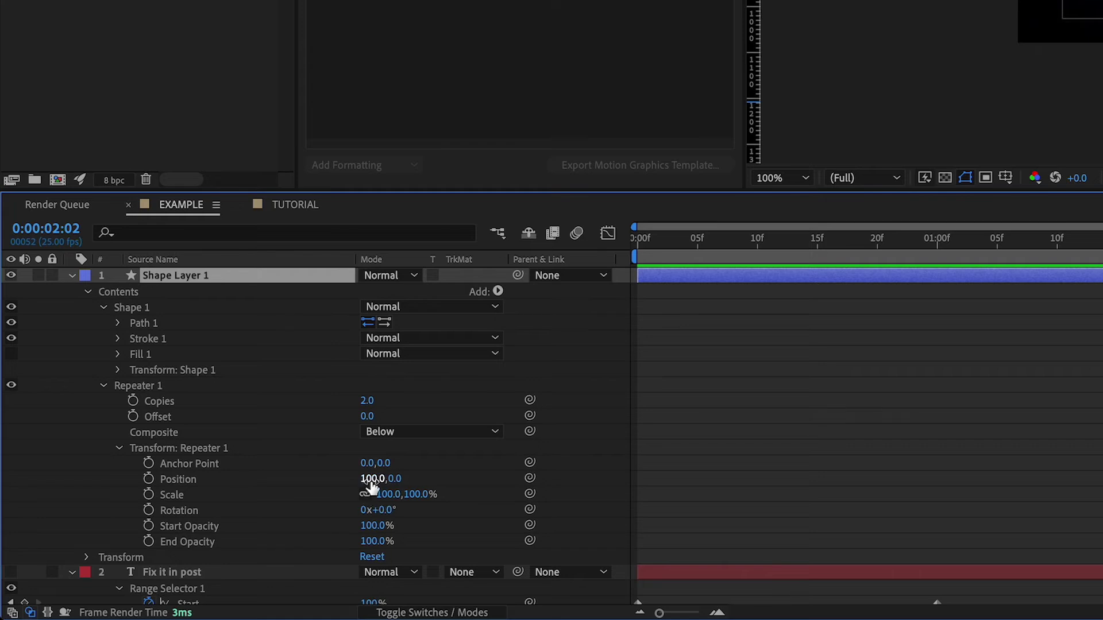
click(163, 478)
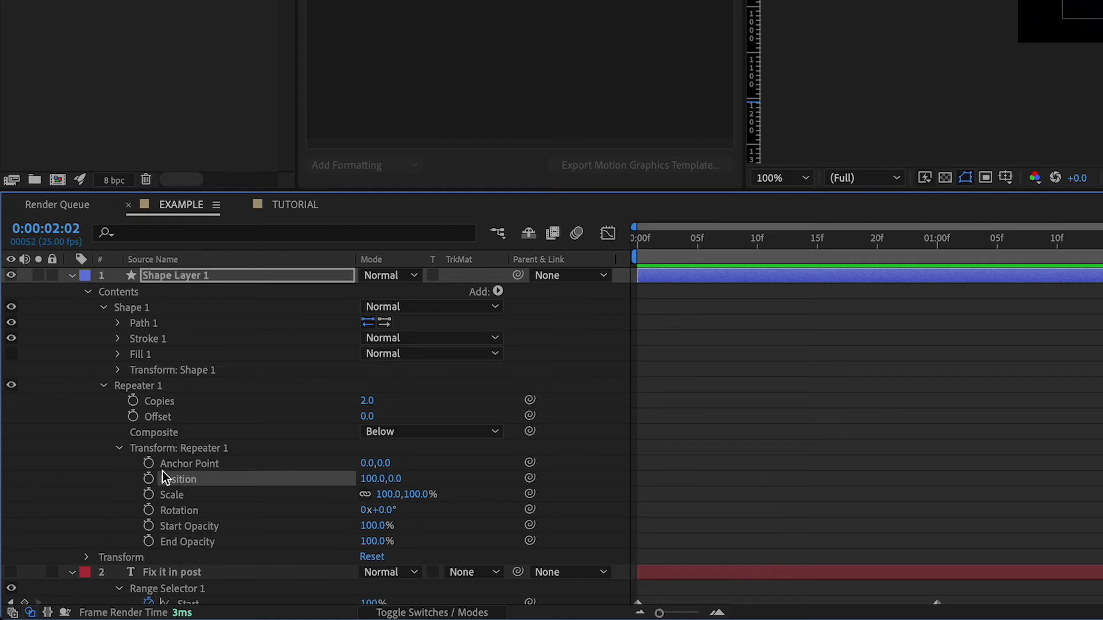
click(376, 480)
key(Return)
Set Repeater Scale to -100,100% so the copy mirrors the original line.
click(384, 495)
click(386, 496)
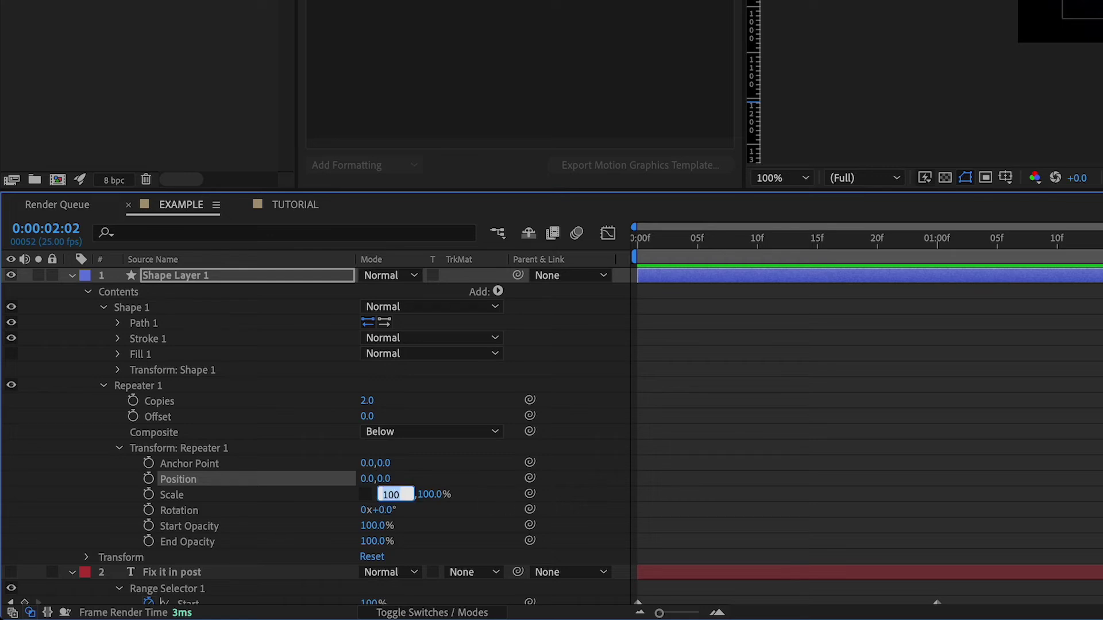
text(-)
key(Return)
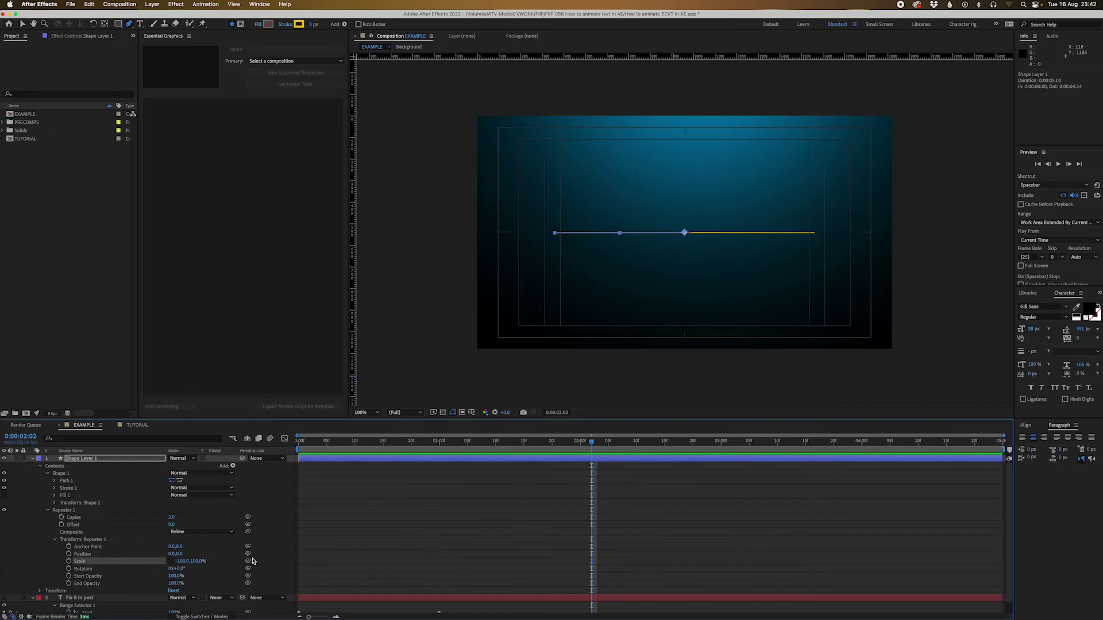
click(668, 551)
click(424, 460)
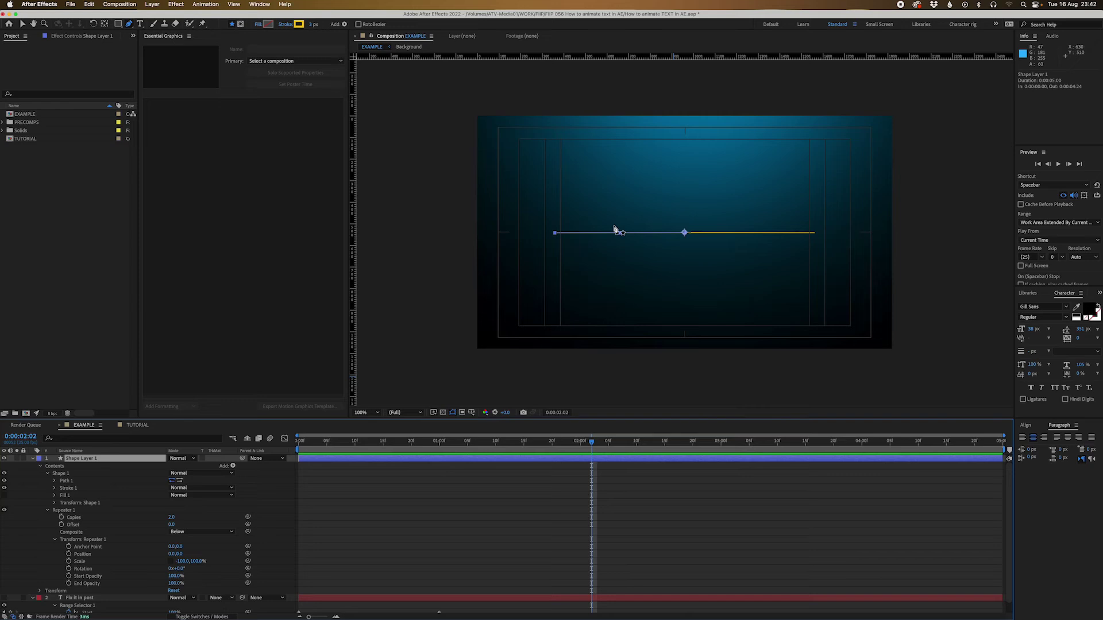
key(period)
key(v)
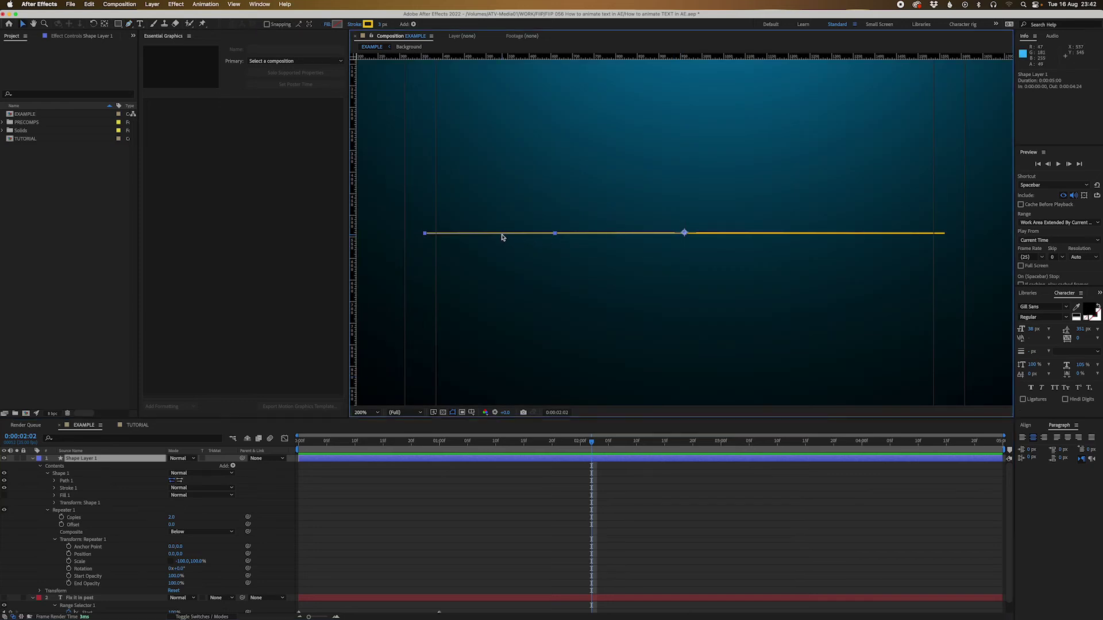
click(502, 236)
click(502, 236)
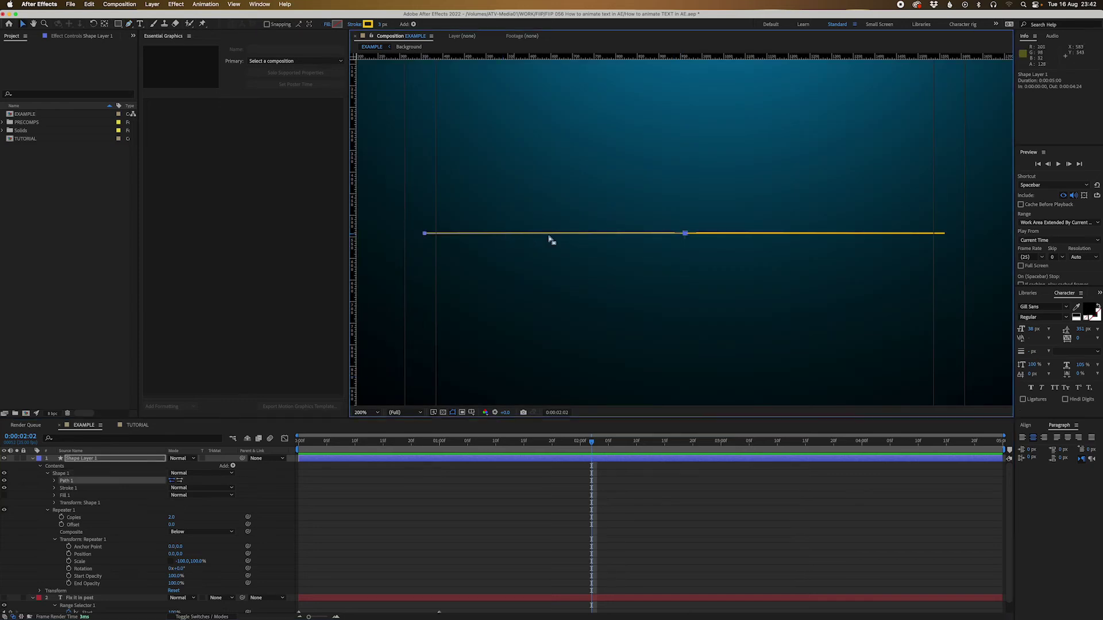
drag(684, 236, 634, 248)
key(super+z)
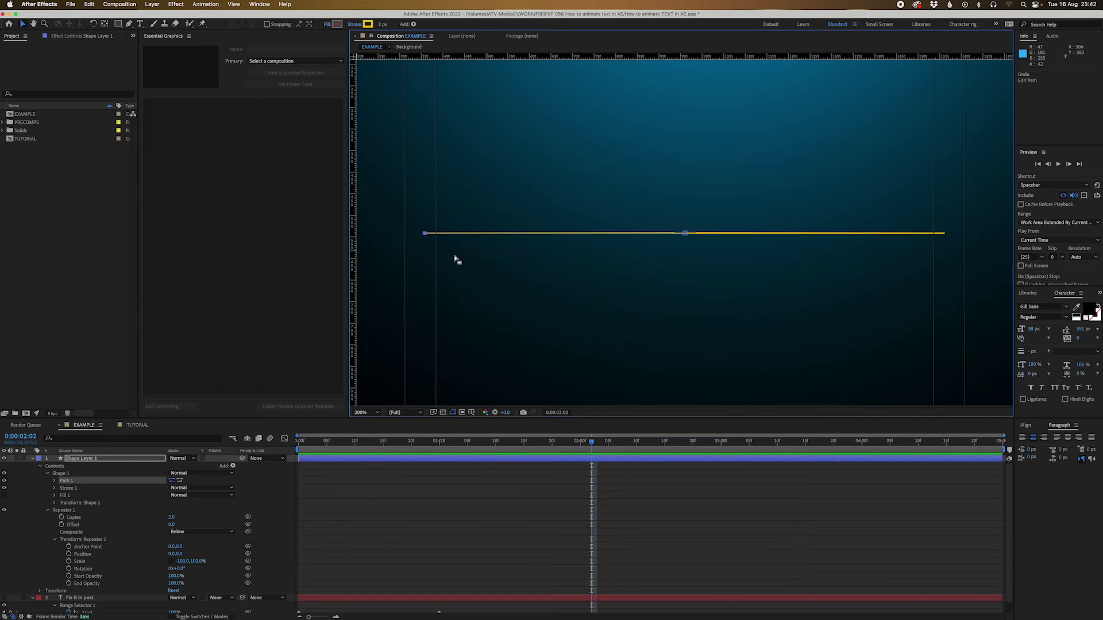
drag(425, 235, 486, 235)
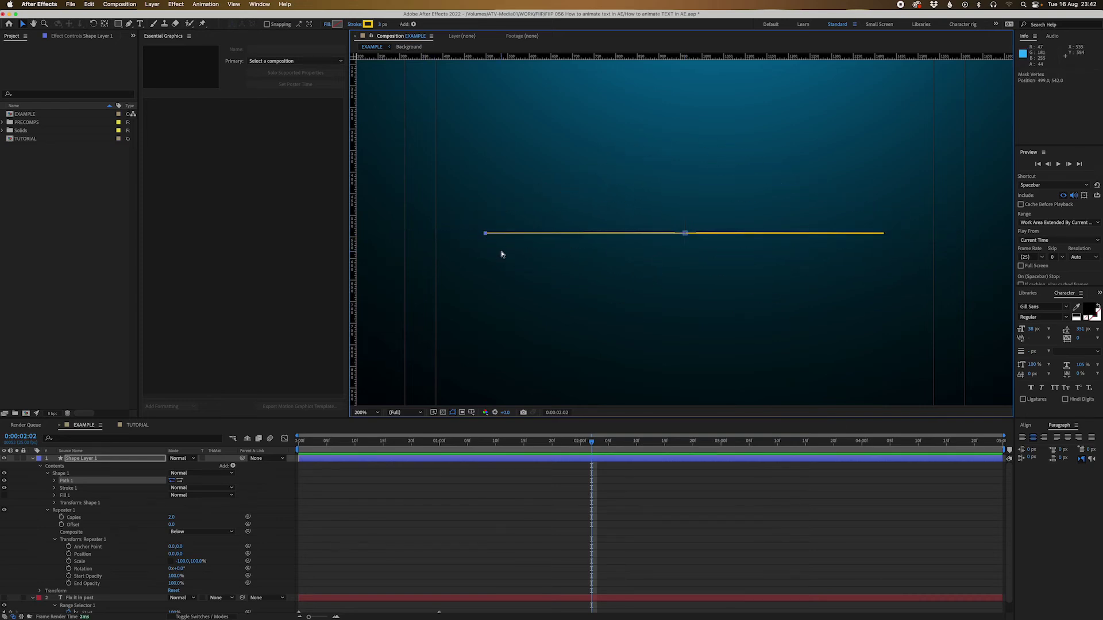
key(super+z)
drag(355, 452, 401, 453)
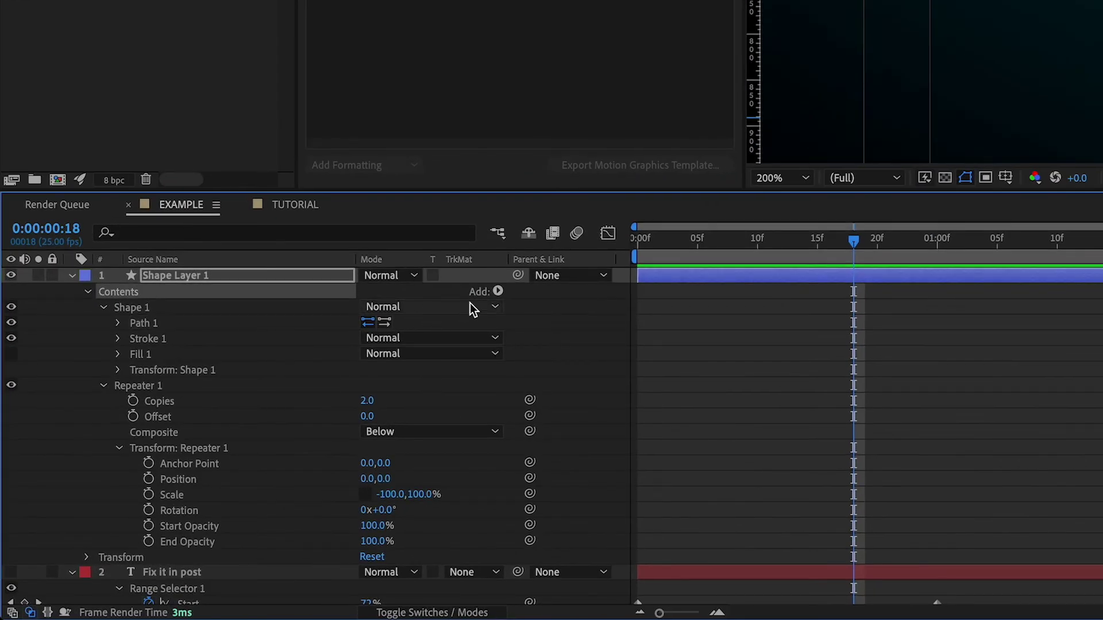
Add Trim Paths to the line and keyframe its End value at one second.
click(498, 292)
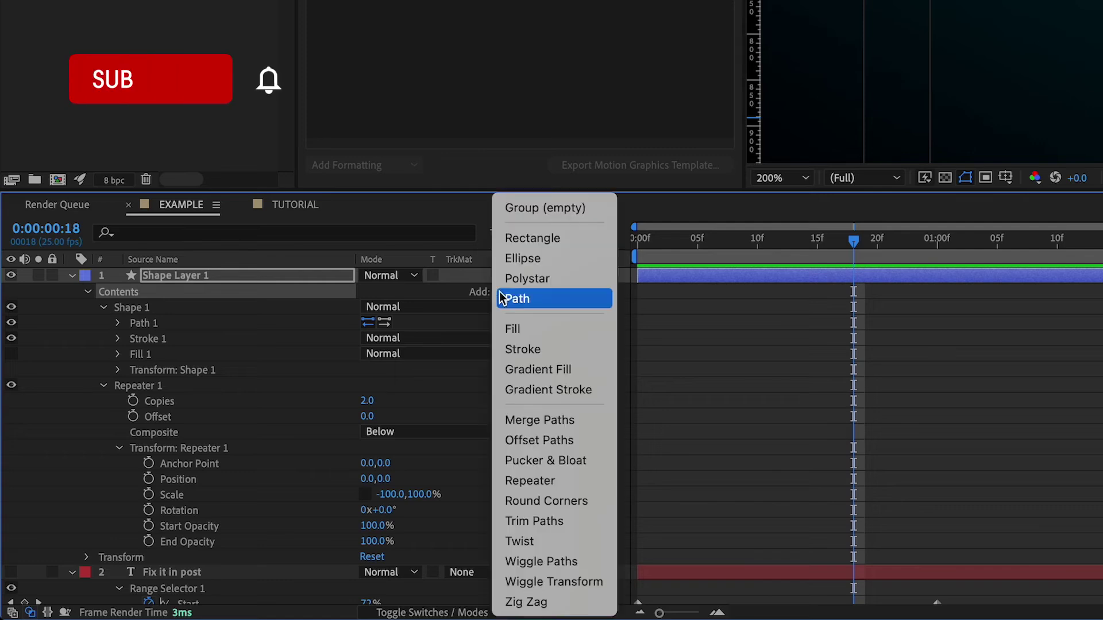
click(566, 520)
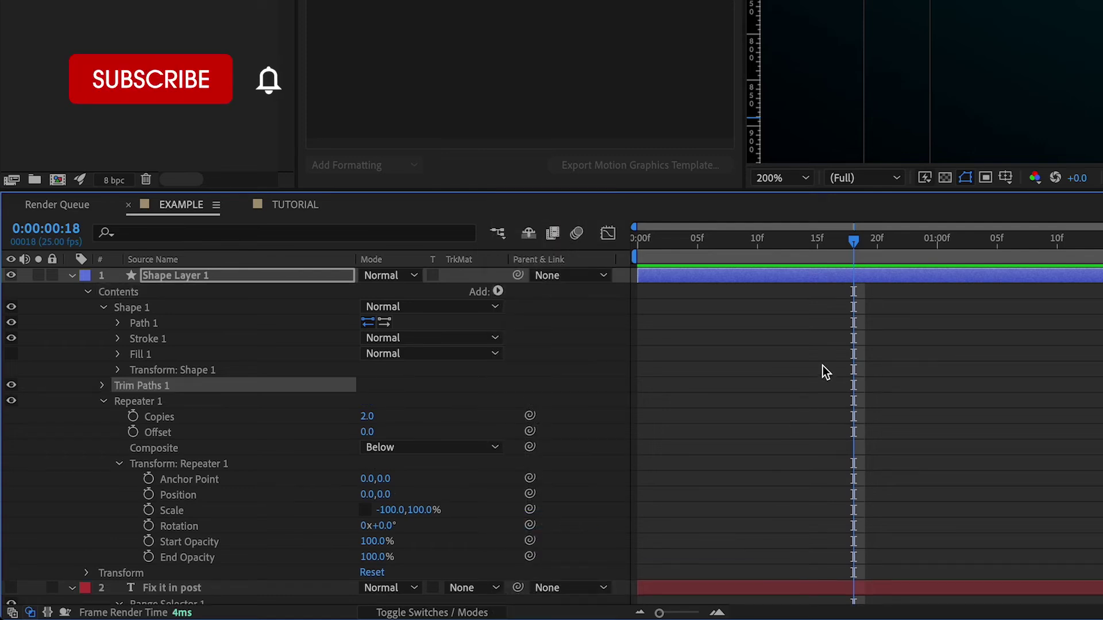
click(102, 401)
drag(850, 267, 935, 258)
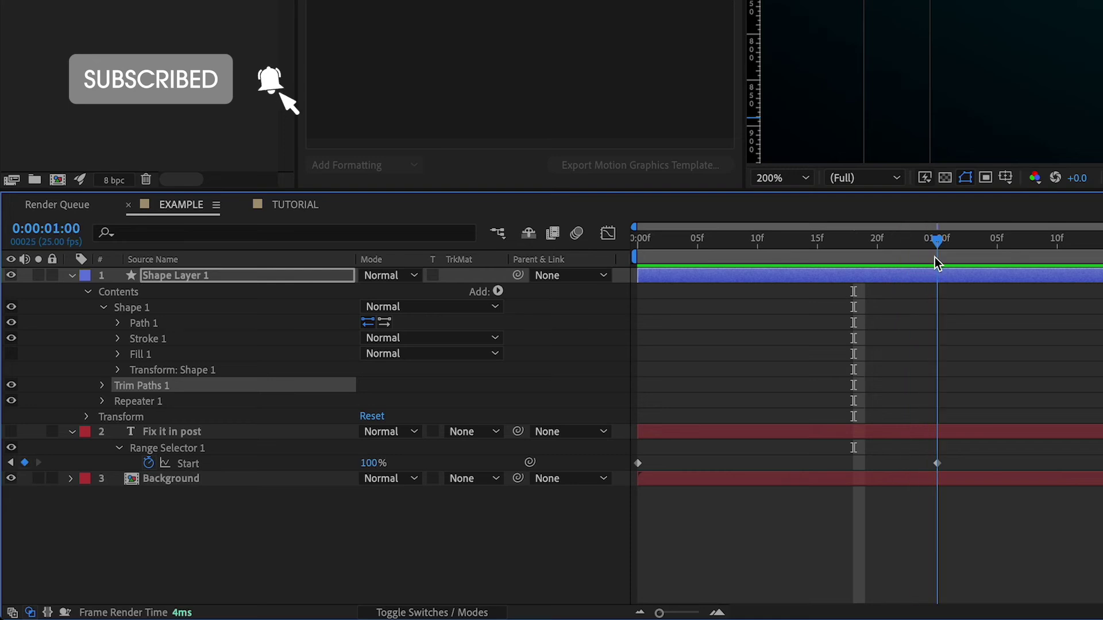
click(101, 385)
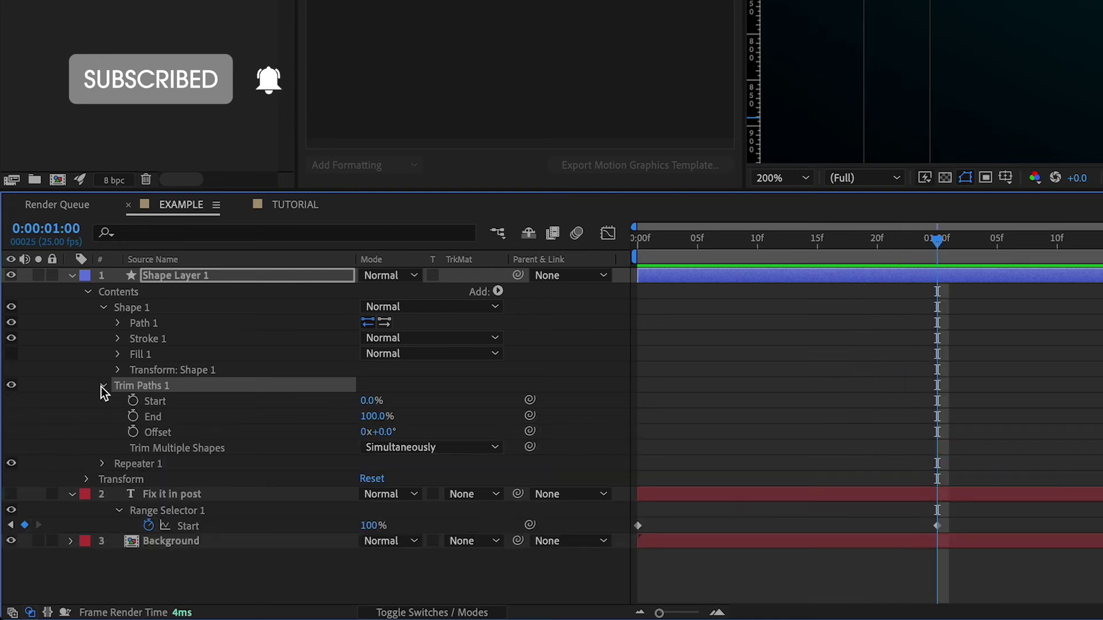
click(134, 418)
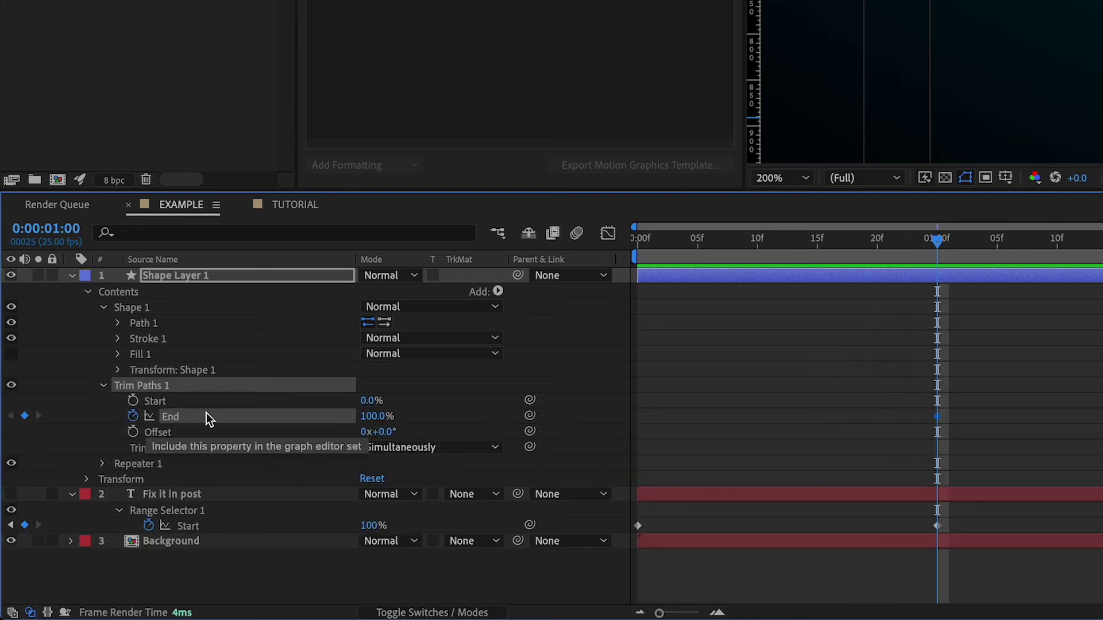
Keyframe Trim Paths End at 0% on the first frame and preview the draw-on.
click(823, 256)
drag(822, 256, 597, 281)
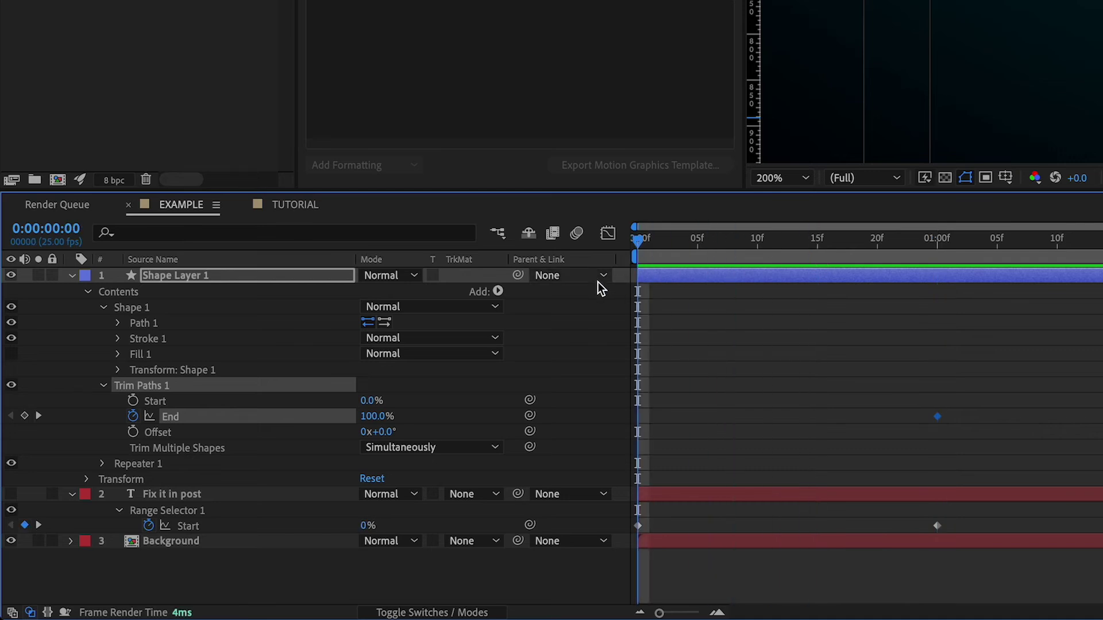
click(373, 417)
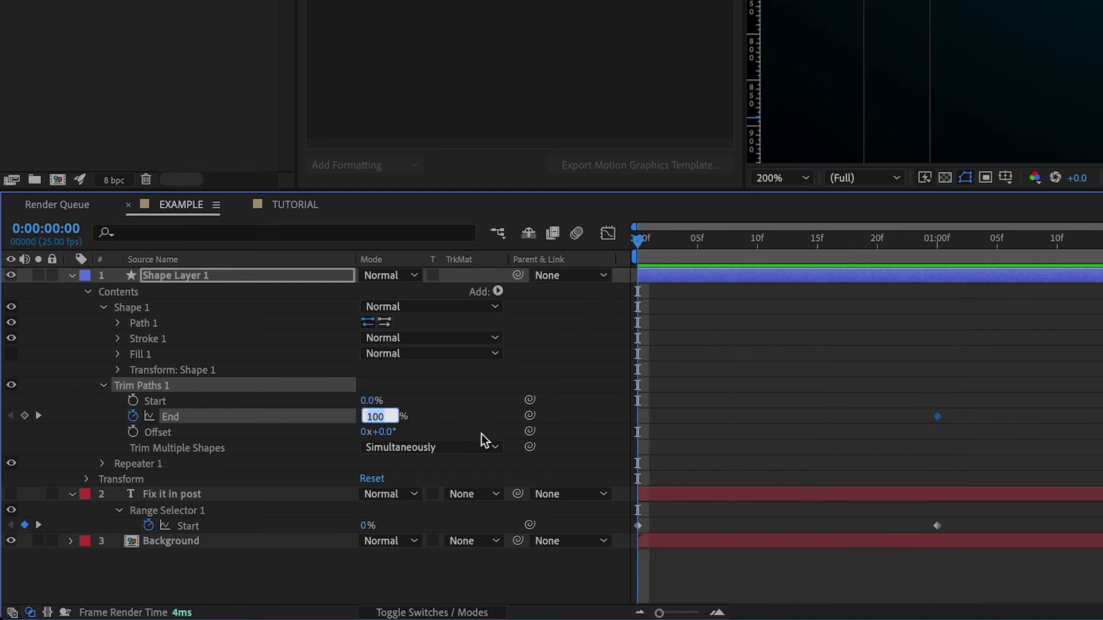
text(0)
key(Return)
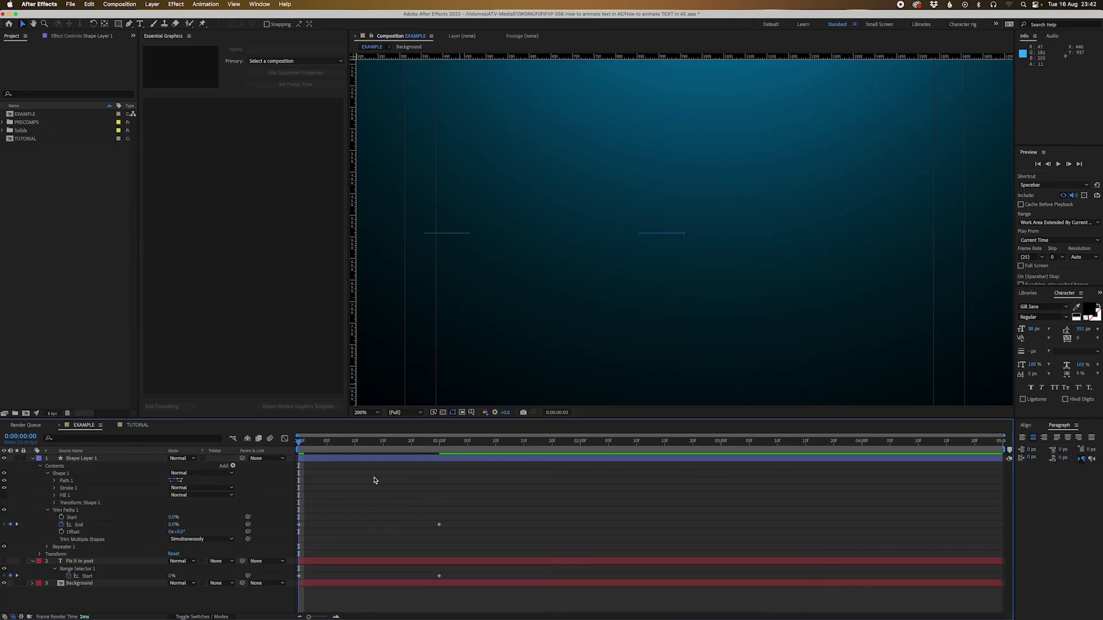
key(space)
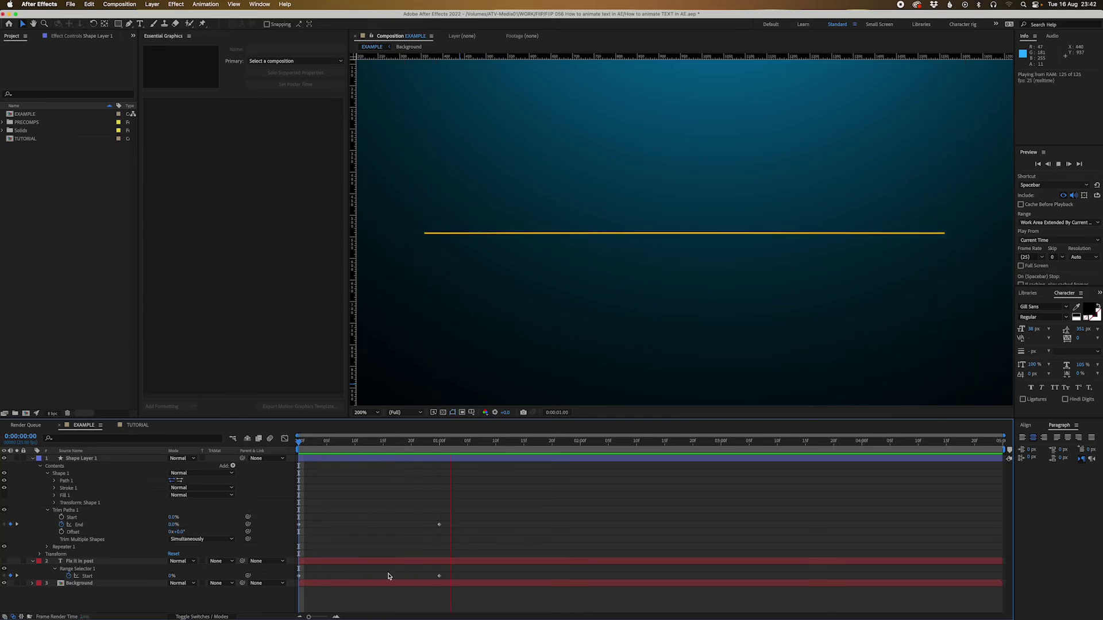
key(space)
Move the End 100% keyframe to about four seconds and preview the slower draw-on.
drag(441, 526, 873, 524)
click(321, 442)
key(Home)
key(space)
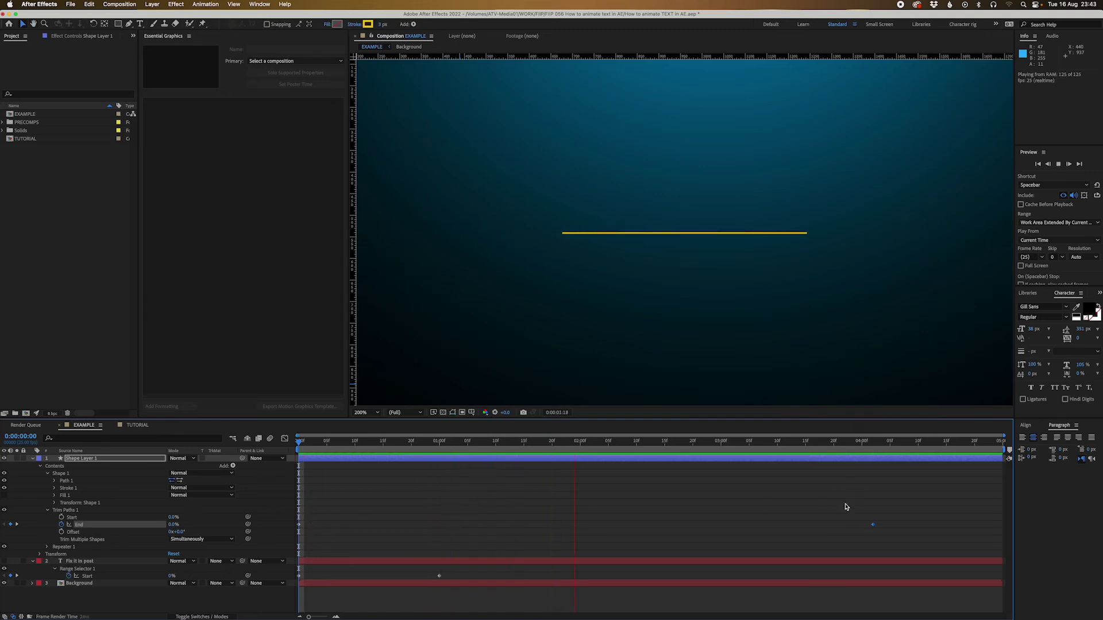
key(space)
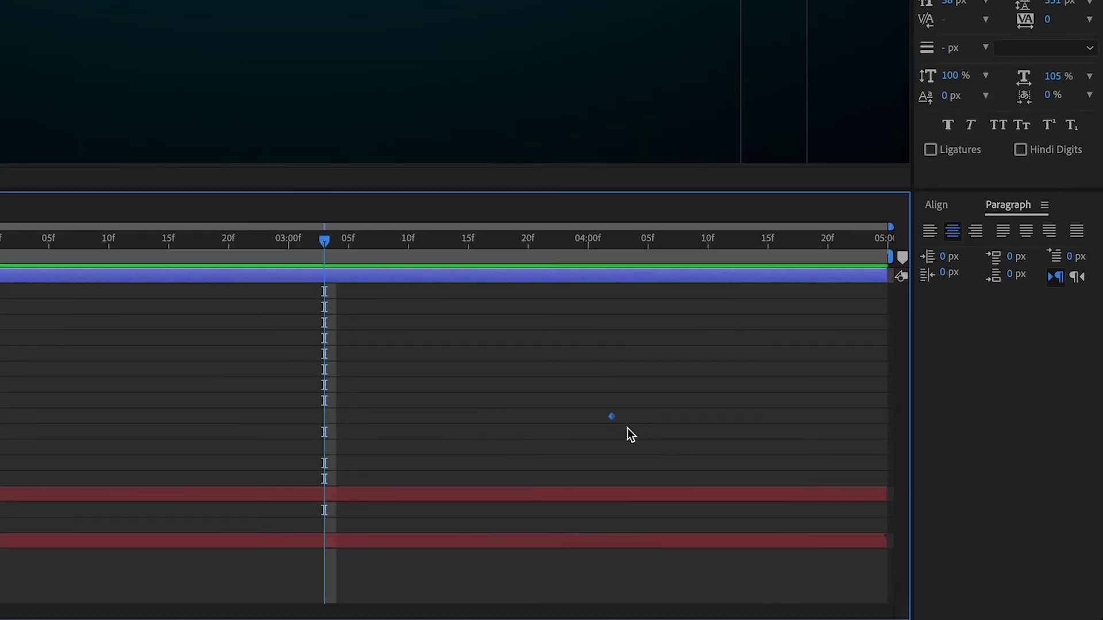
Apply Easy Ease to the Trim Paths End keyframe and preview the line drawing outward.
right_click(611, 418)
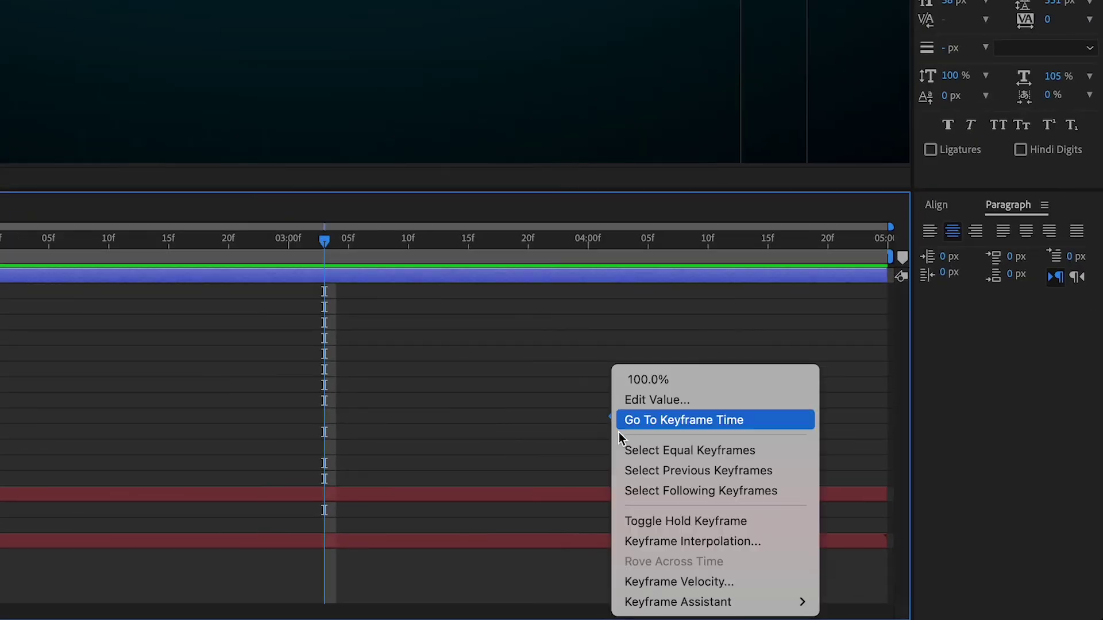
mouse_move(711, 608)
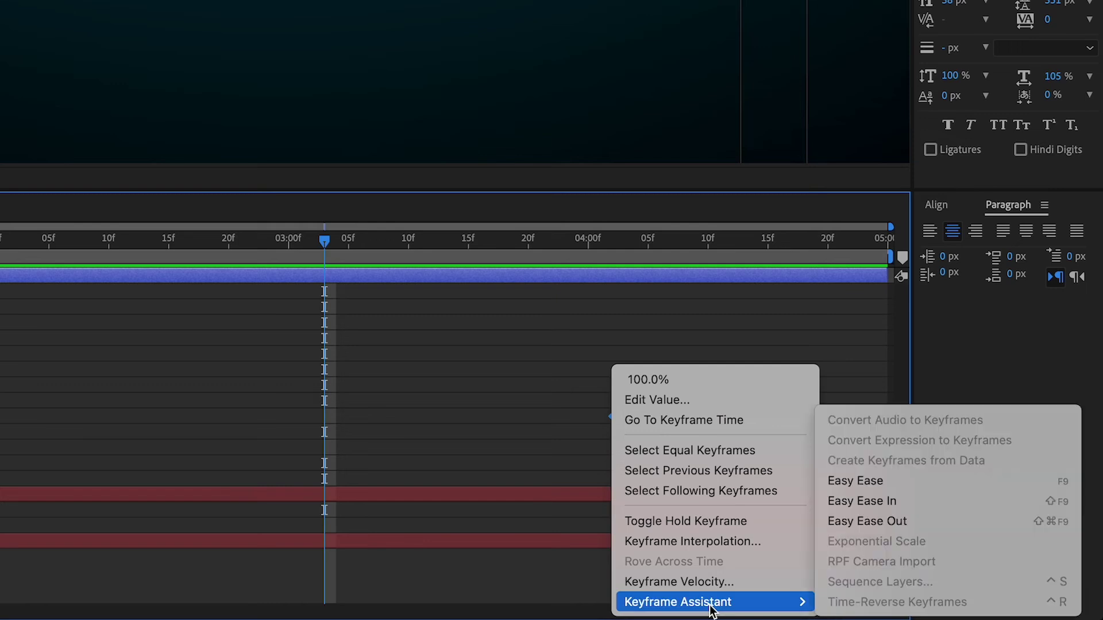
click(862, 482)
drag(325, 238, 0, 312)
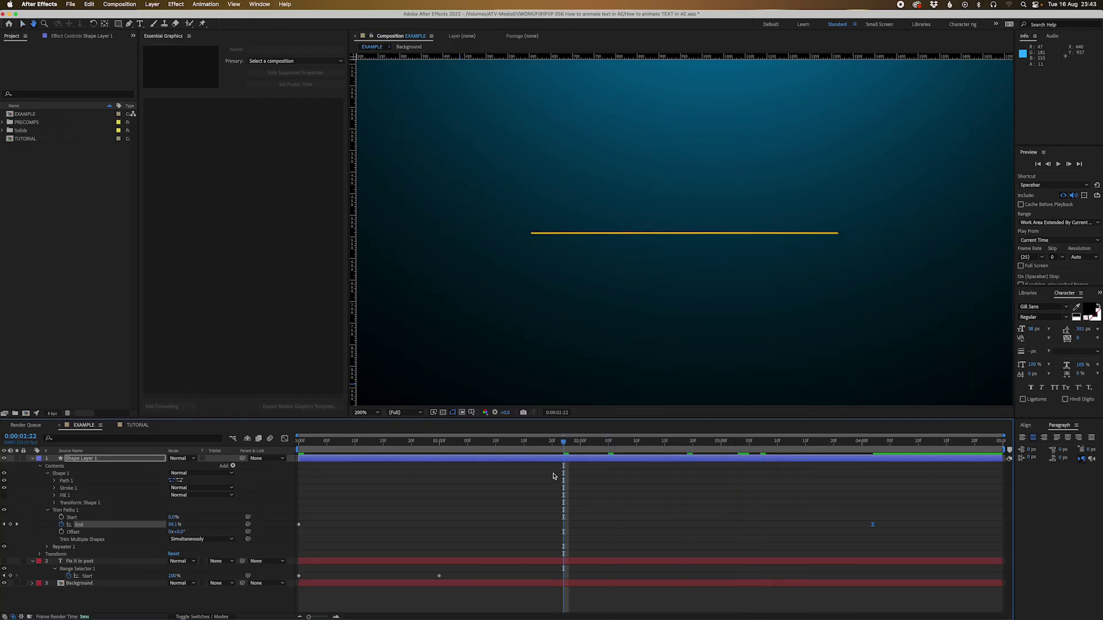
key(space)
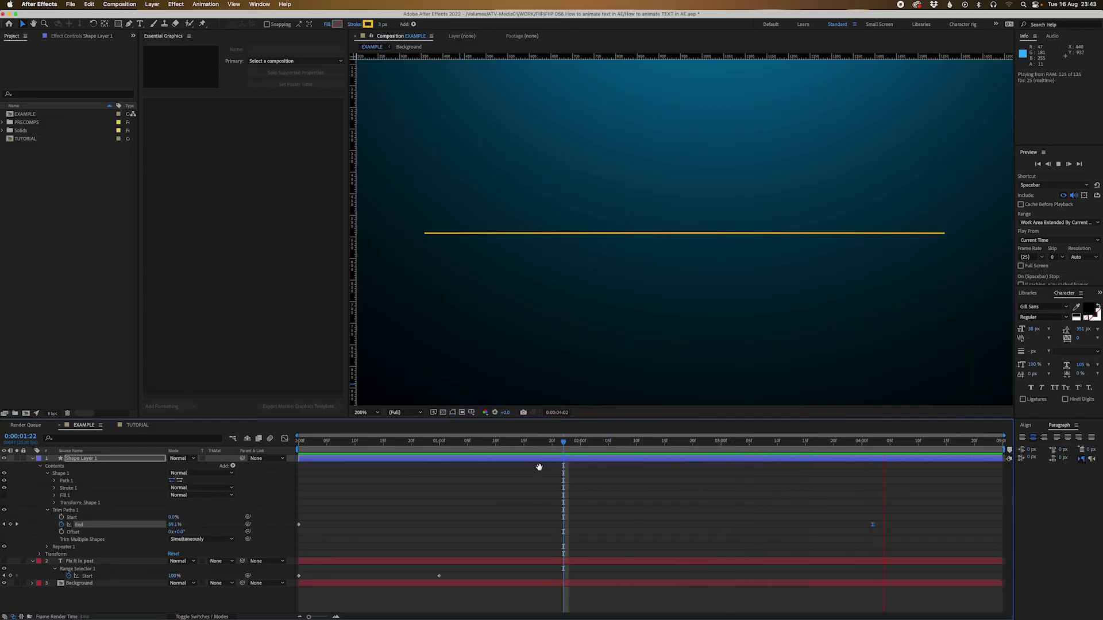
key(space)
key(comma)
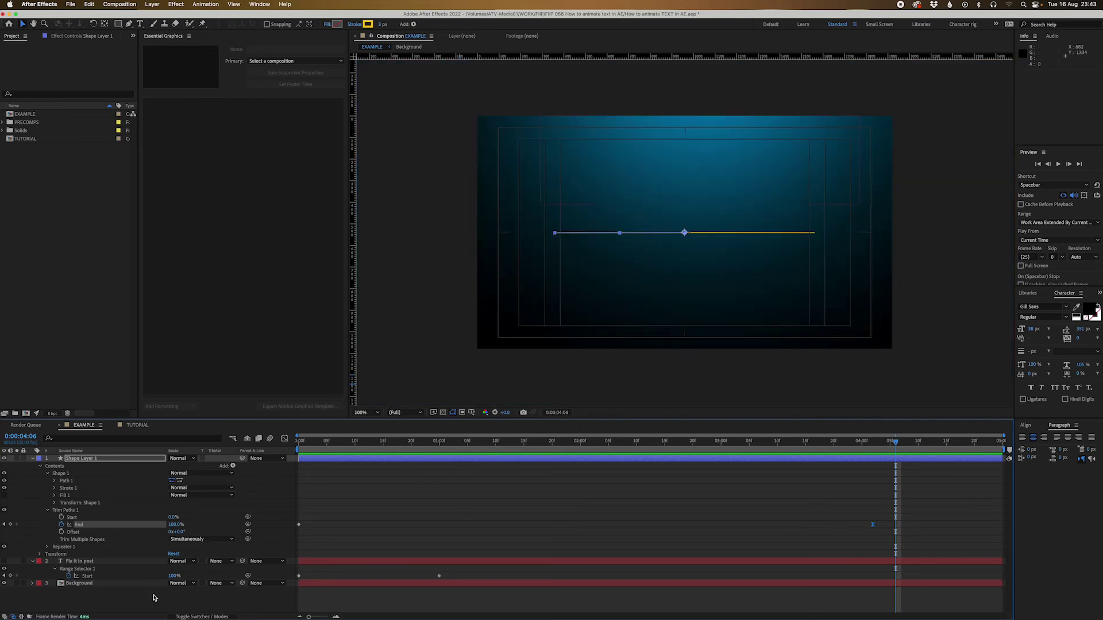
click(67, 466)
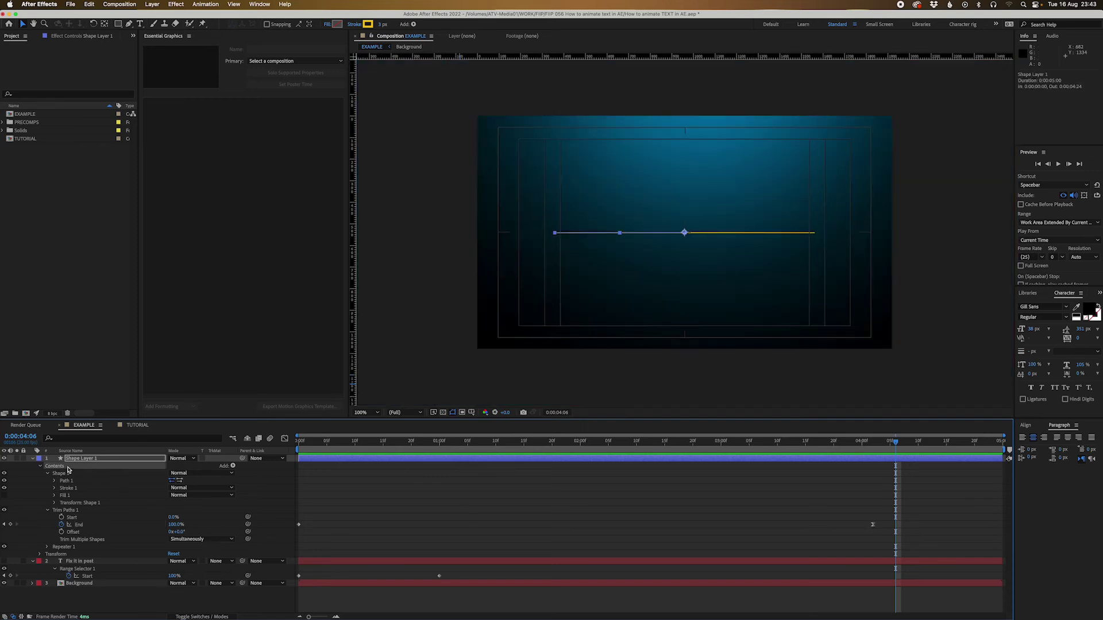
Add a second Repeater and set its Position X offset to 0.
click(232, 467)
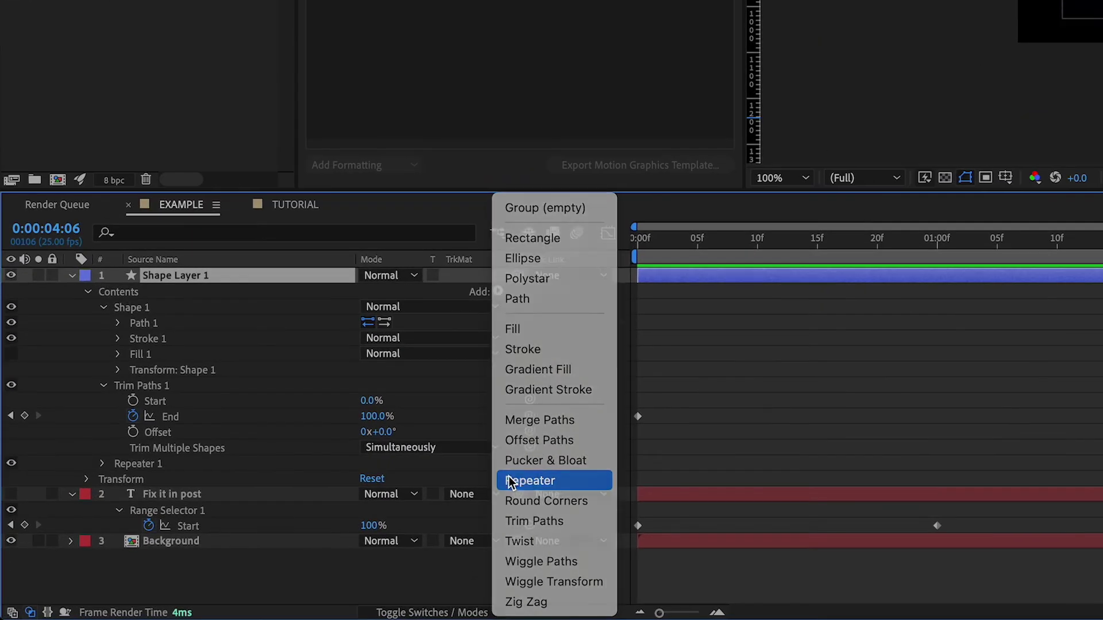
click(249, 554)
click(102, 479)
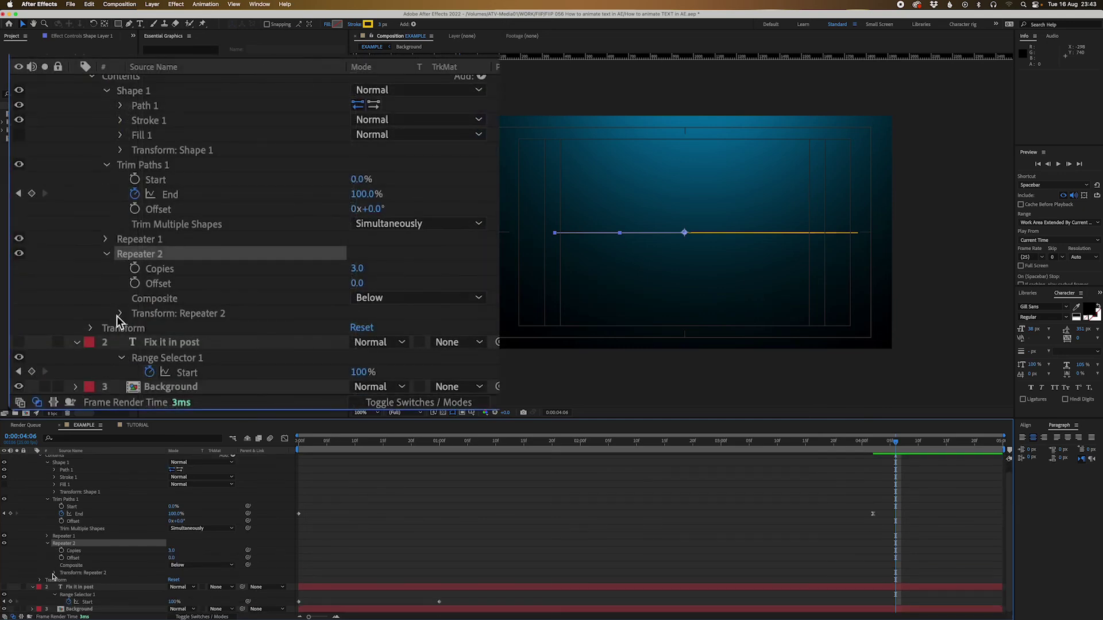
click(54, 573)
scroll(58, 572, down, 3)
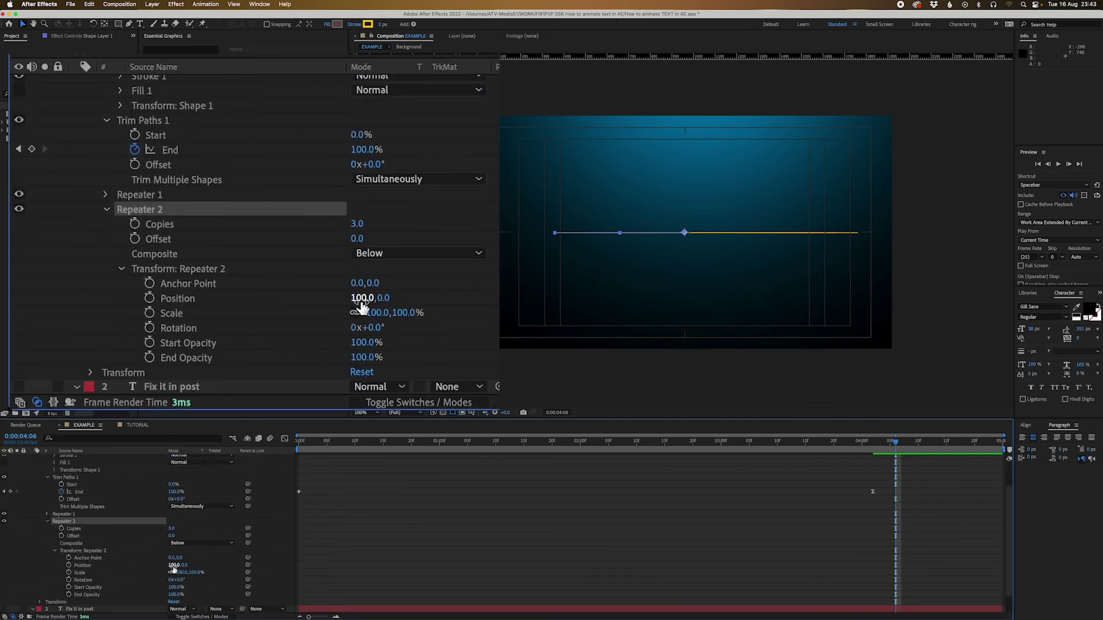
click(174, 565)
text(0)
key(Return)
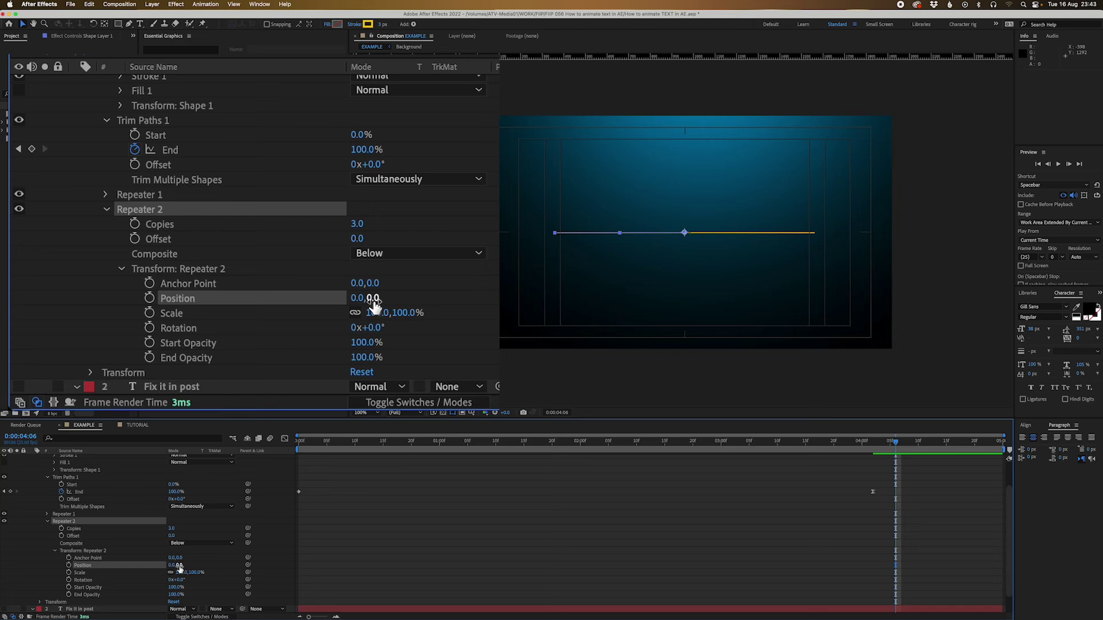
Space the three copies 115 px apart vertically (Position 0,-115), undoing accidental path edits.
drag(374, 306, 267, 308)
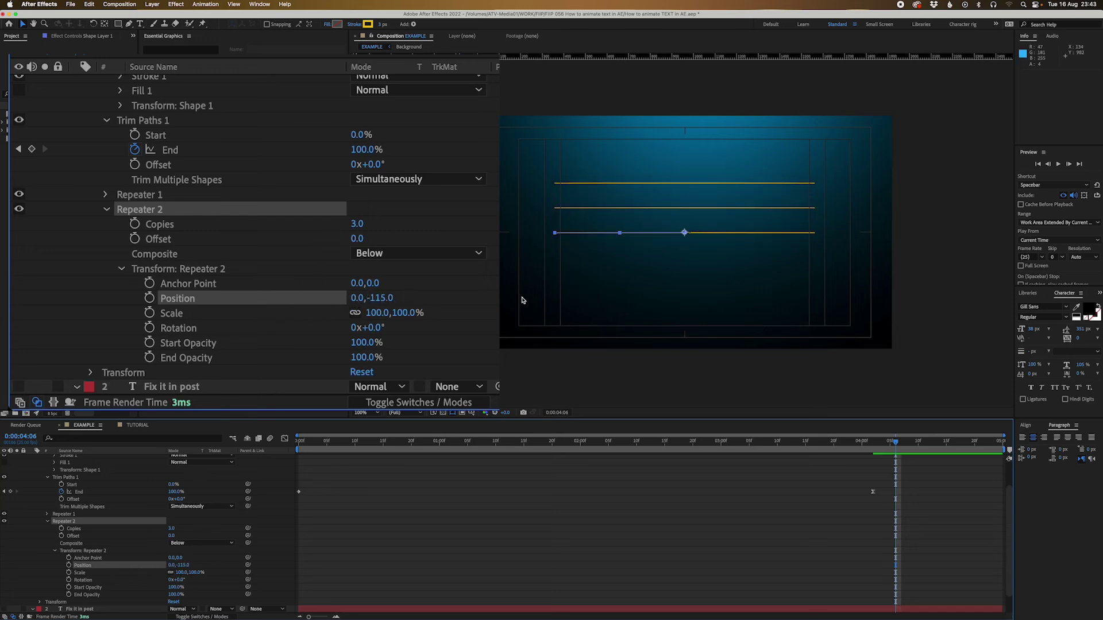
click(793, 510)
scroll(833, 509, up, 3)
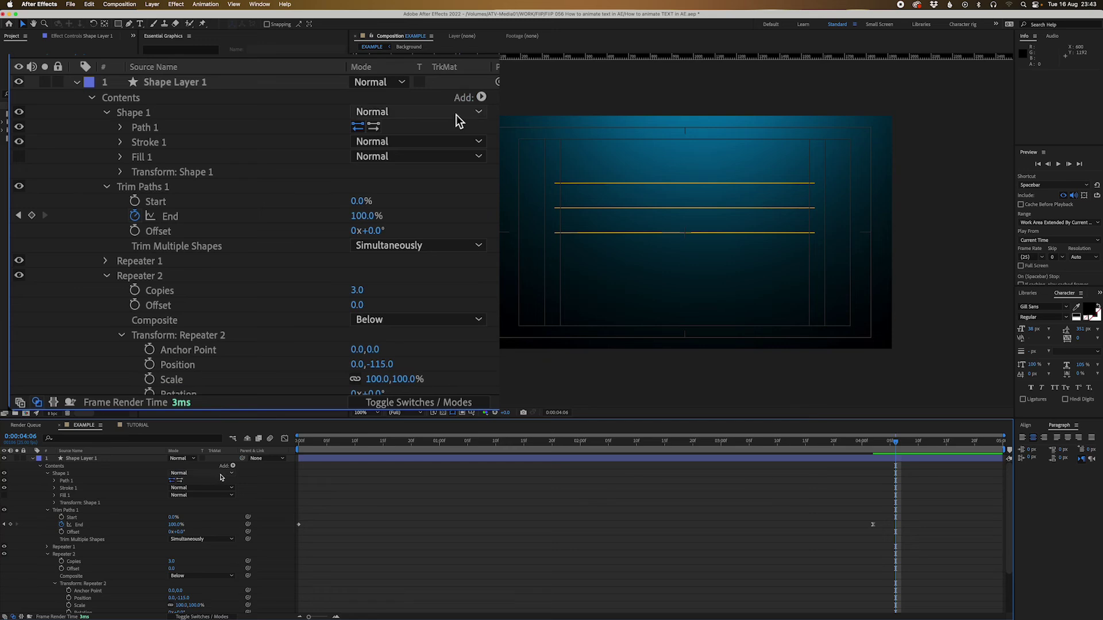
click(351, 462)
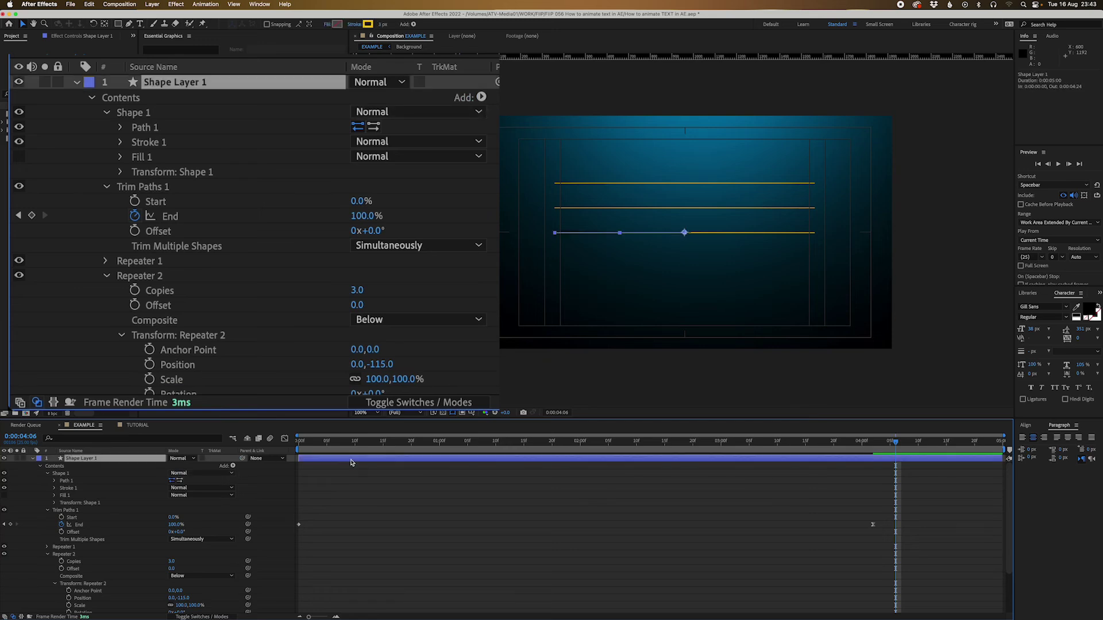
double_click(571, 235)
mouse_move(557, 234)
mouse_down()
mouse_move(635, 234)
mouse_move(540, 235)
mouse_move(595, 234)
mouse_move(550, 234)
mouse_up()
key(super+z)
key(super+z)
key(super+z)
key(super+z)
key(super+z)
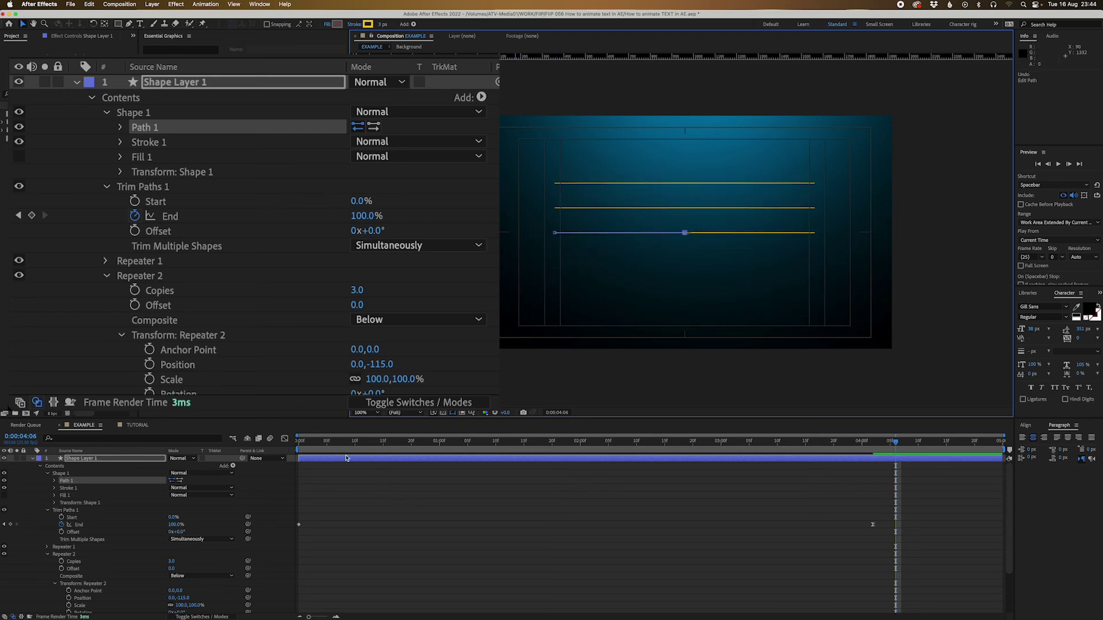
Reduce Repeater 2 to 2 copies and make the FIX IT IN POST text visible again.
click(171, 561)
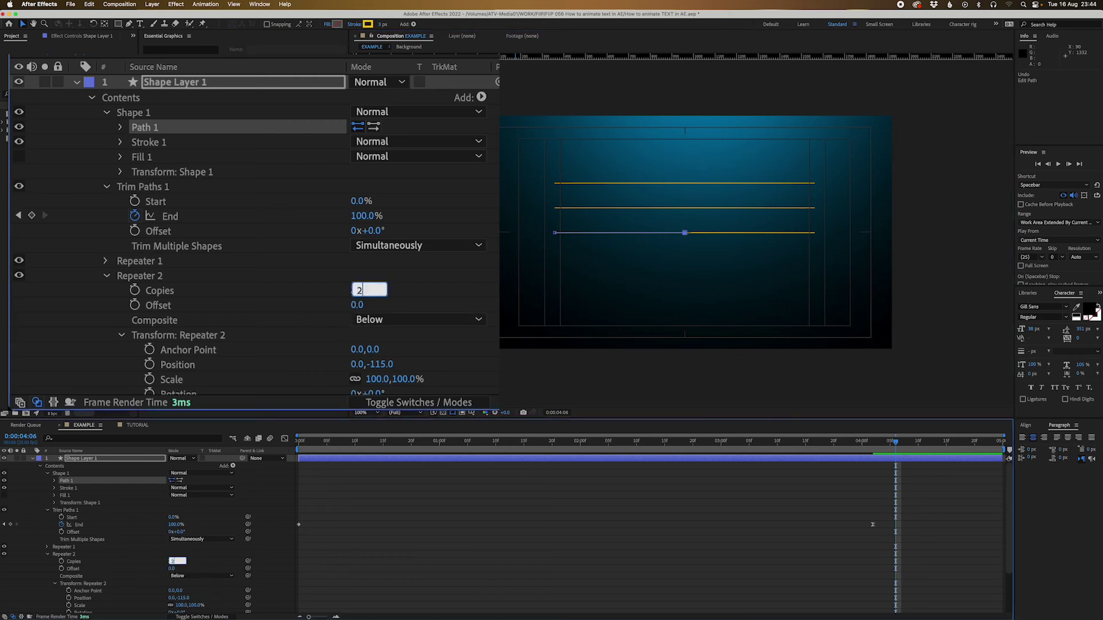
text(2)
key(Return)
click(511, 501)
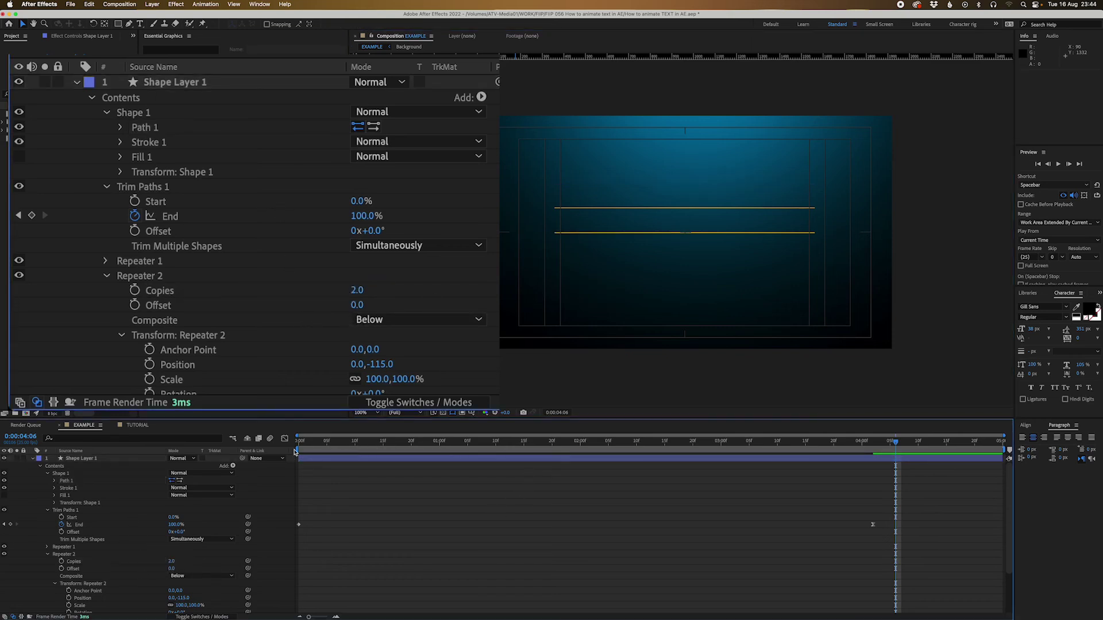
click(32, 459)
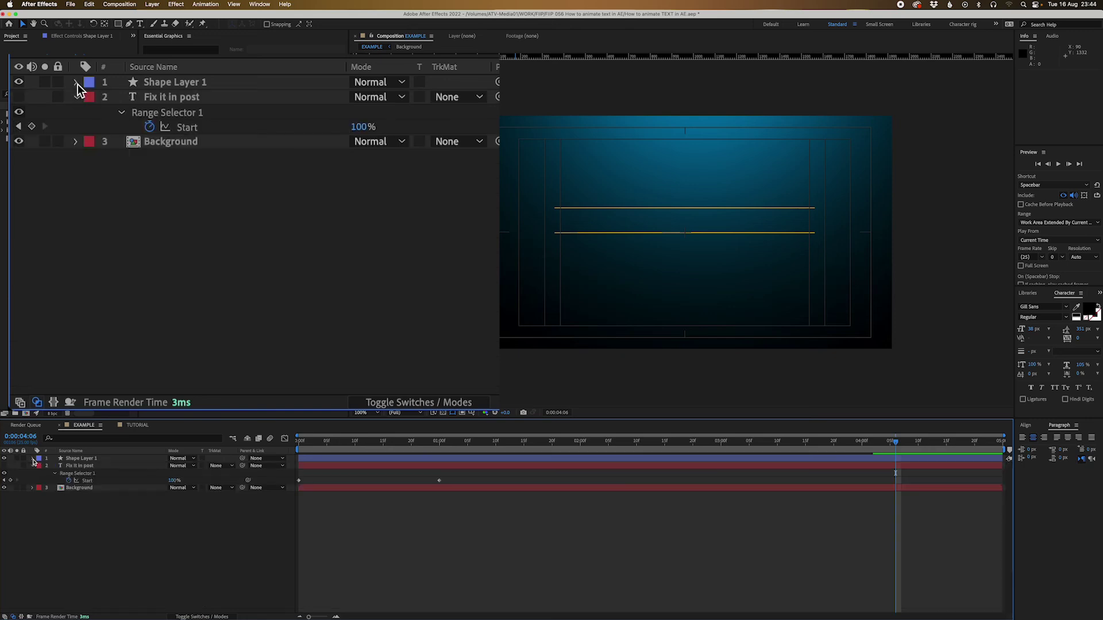
click(79, 466)
click(4, 466)
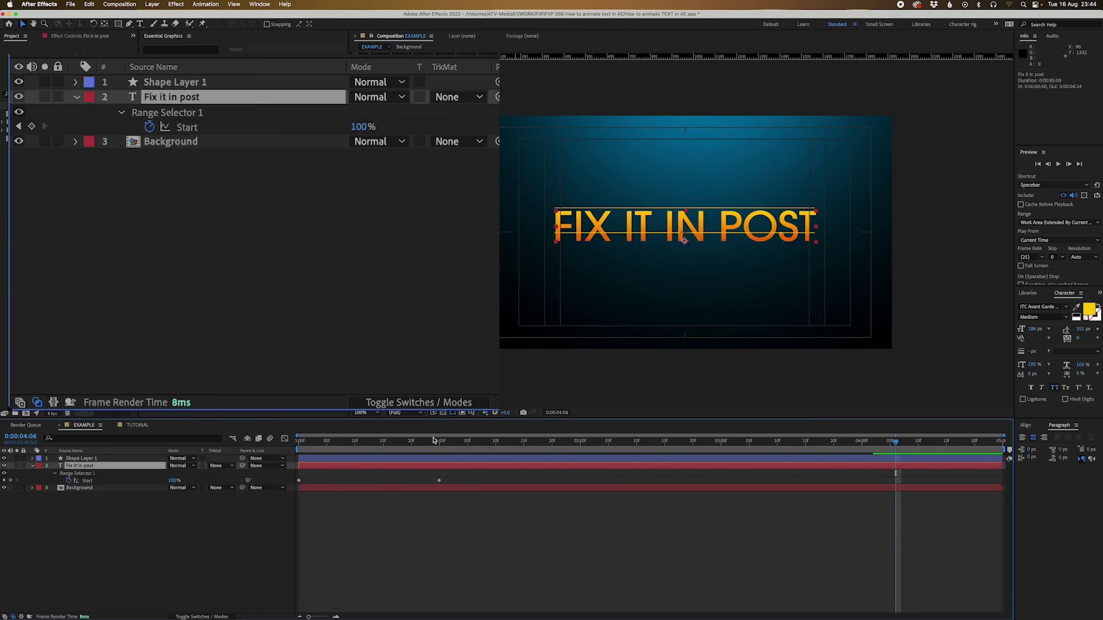
Shift the lines down, set Repeater 2 Position to 0,-201, and preview from the start.
click(449, 460)
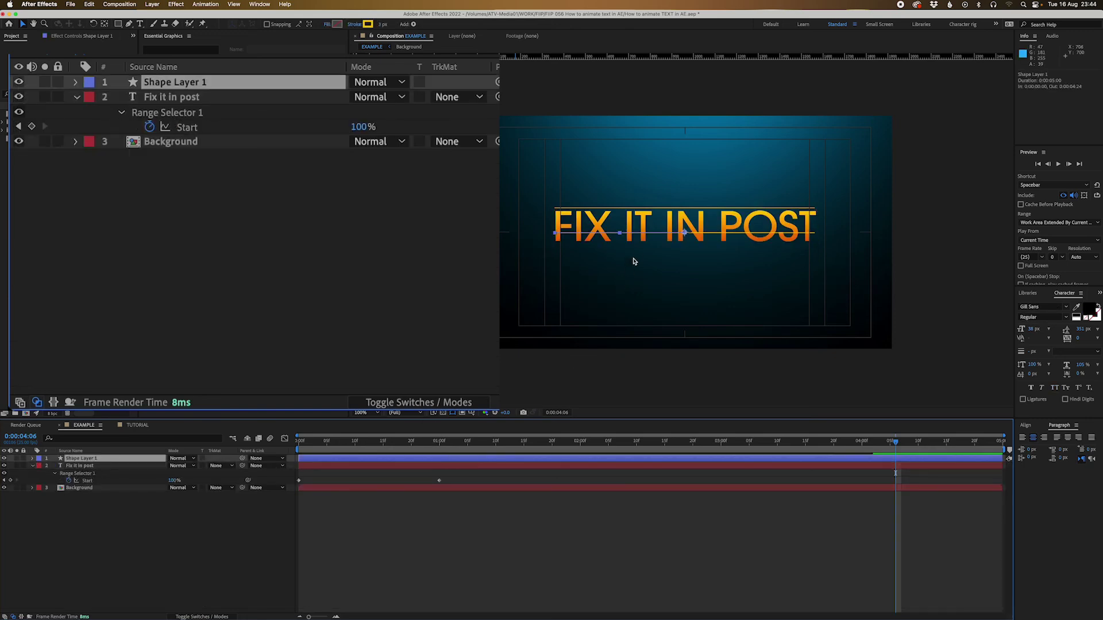
drag(645, 235, 644, 249)
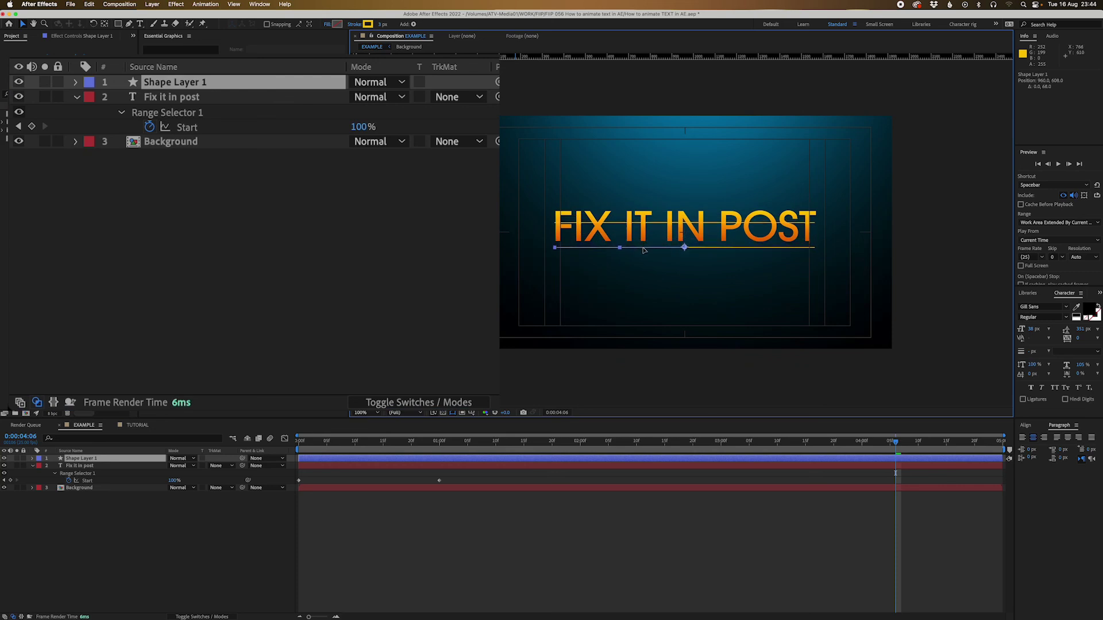
click(32, 459)
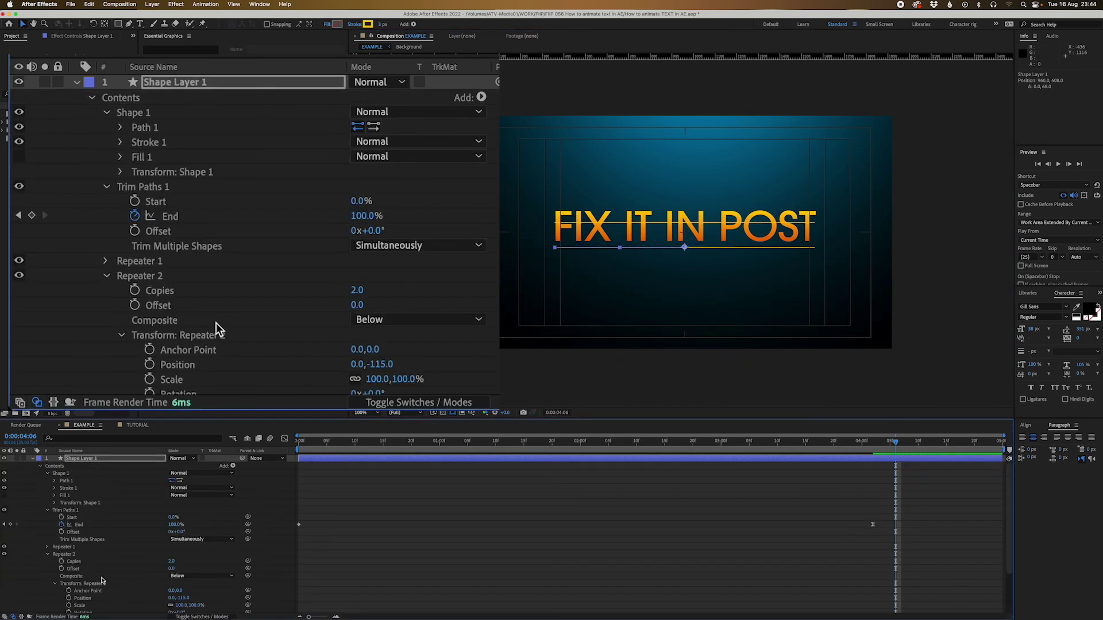
scroll(216, 323, down, 5)
drag(371, 291, 291, 304)
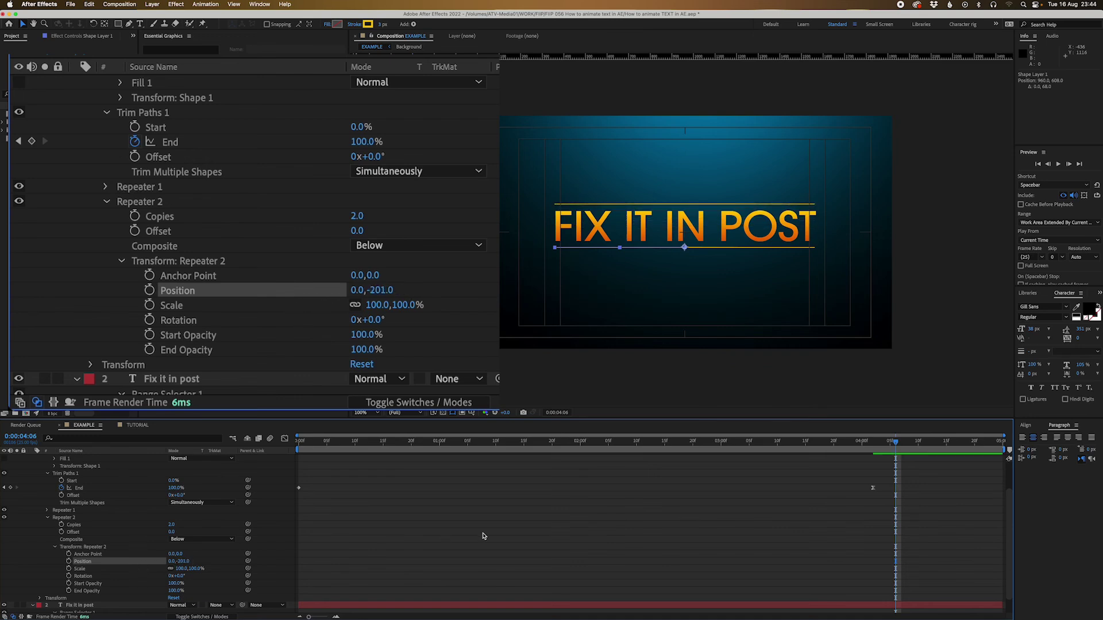
click(484, 531)
key(Home)
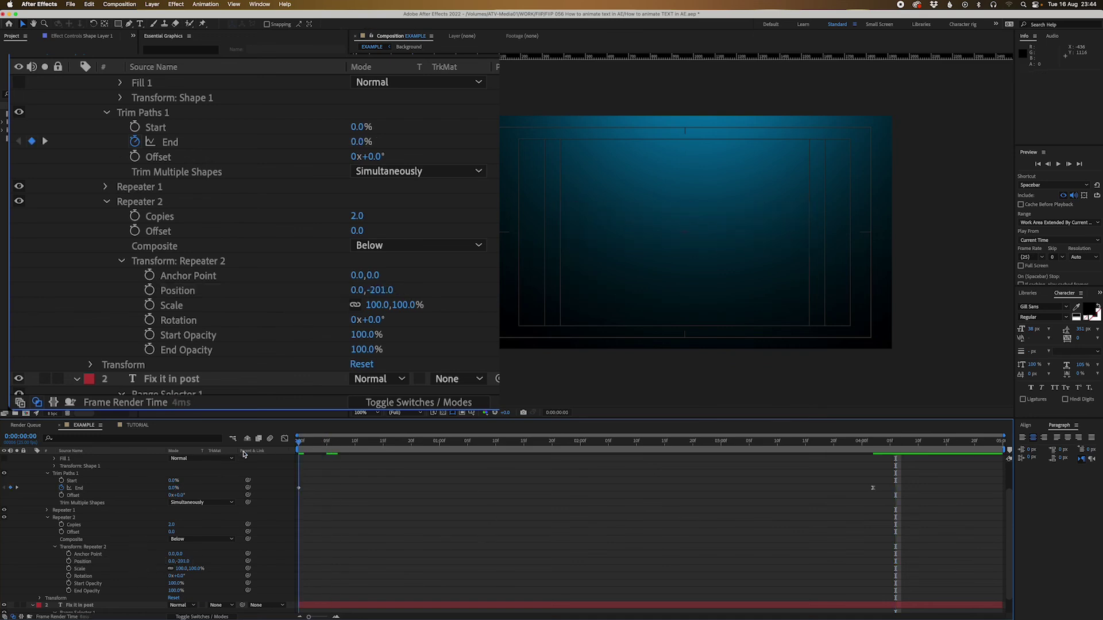
key(space)
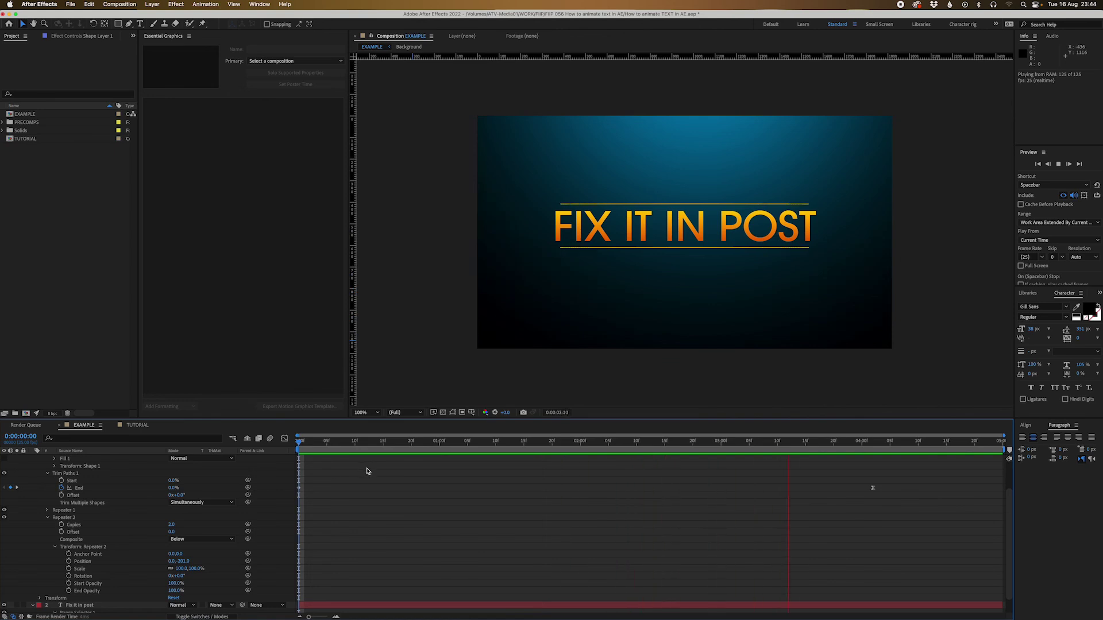
Stop the preview and replace the title text with the presenter's name.
key(space)
scroll(904, 476, up, 2)
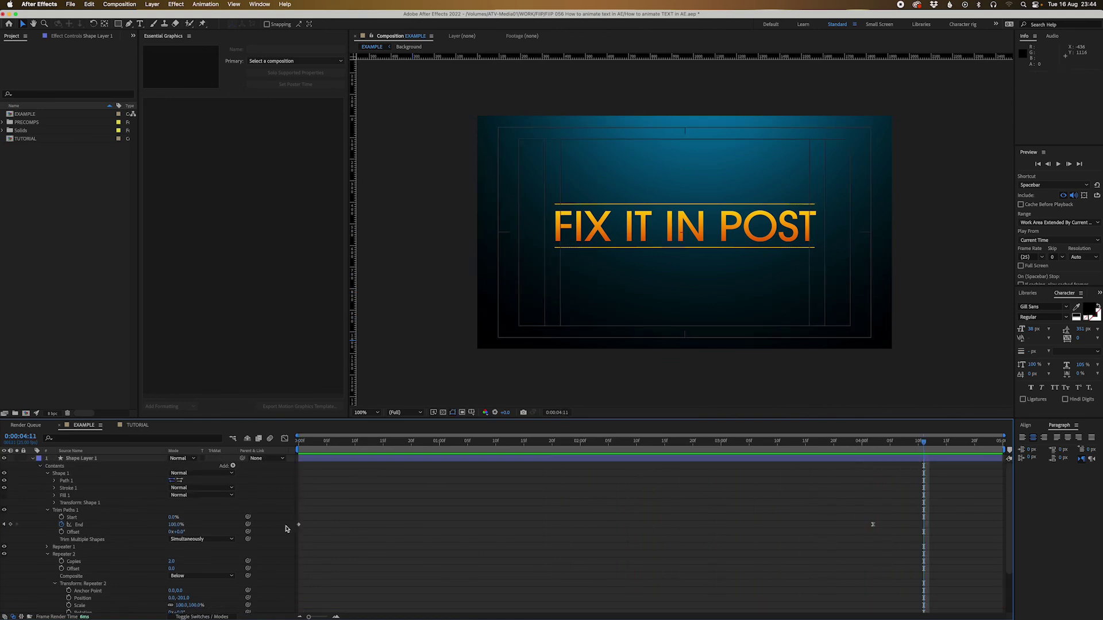
scroll(348, 569, down, 2)
double_click(444, 590)
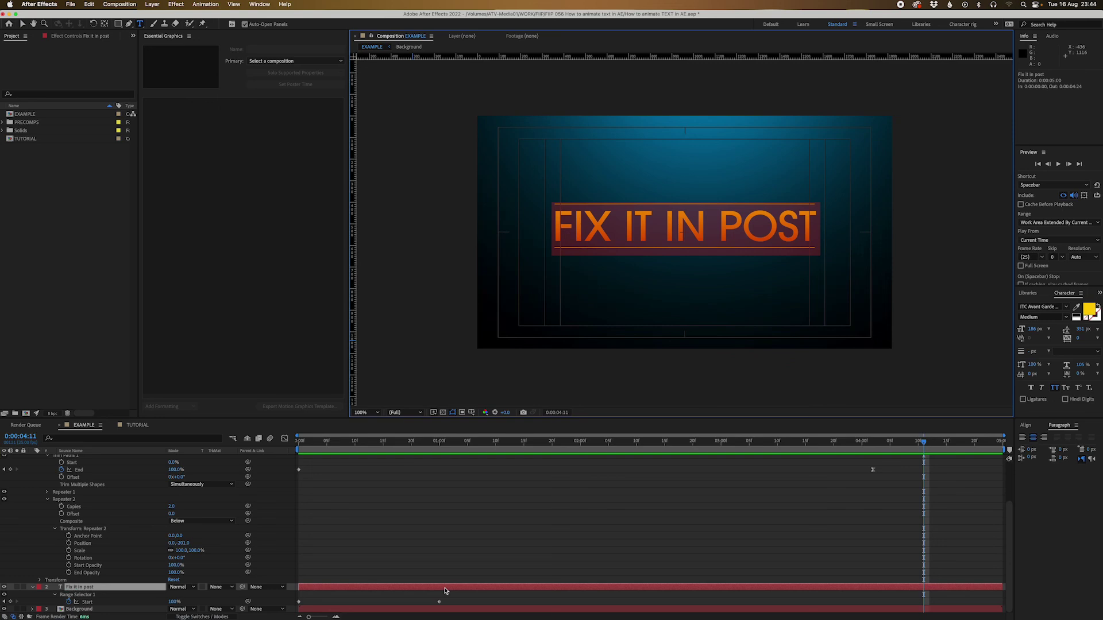
text(Nick Khoo)
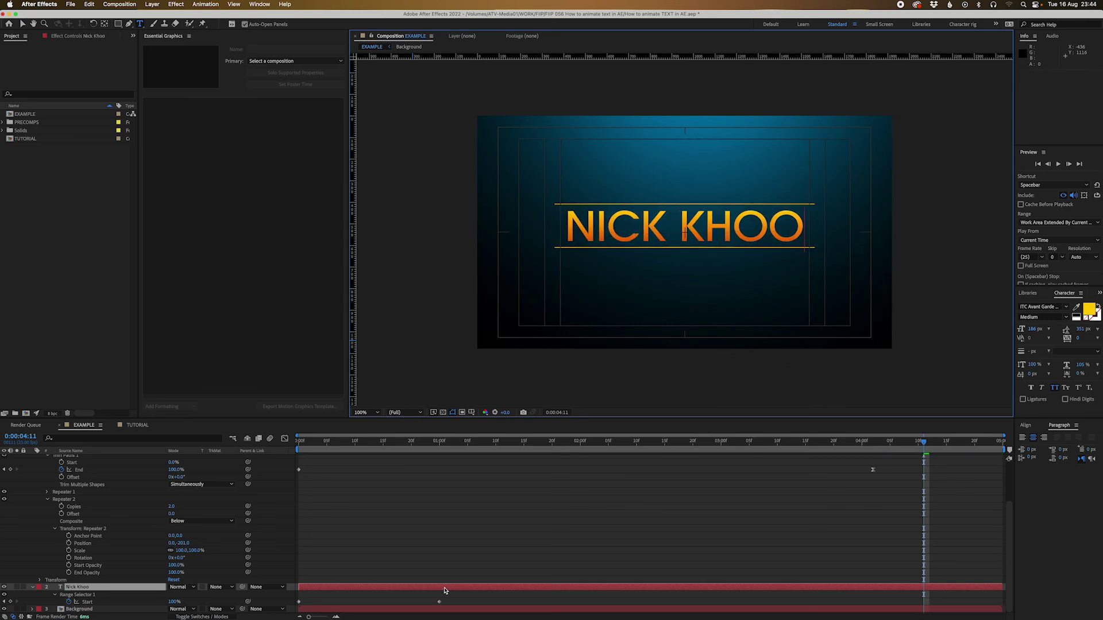
key(Escape)
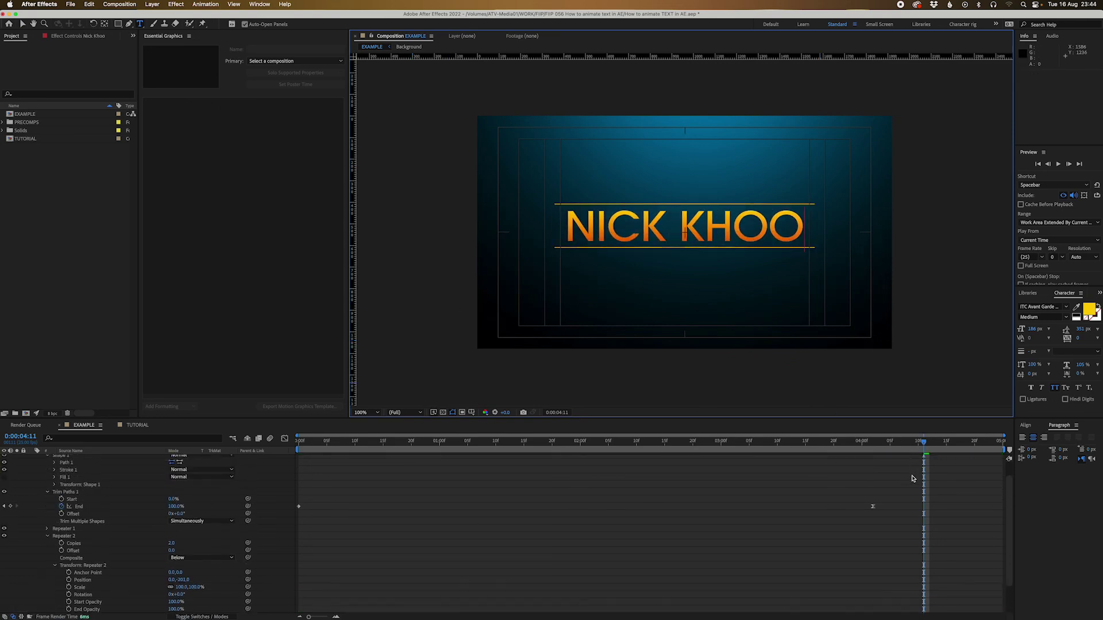
Shorten the yellow lines by pulling the path's left end inward, then preview from the start.
key(super+Up)
key(period)
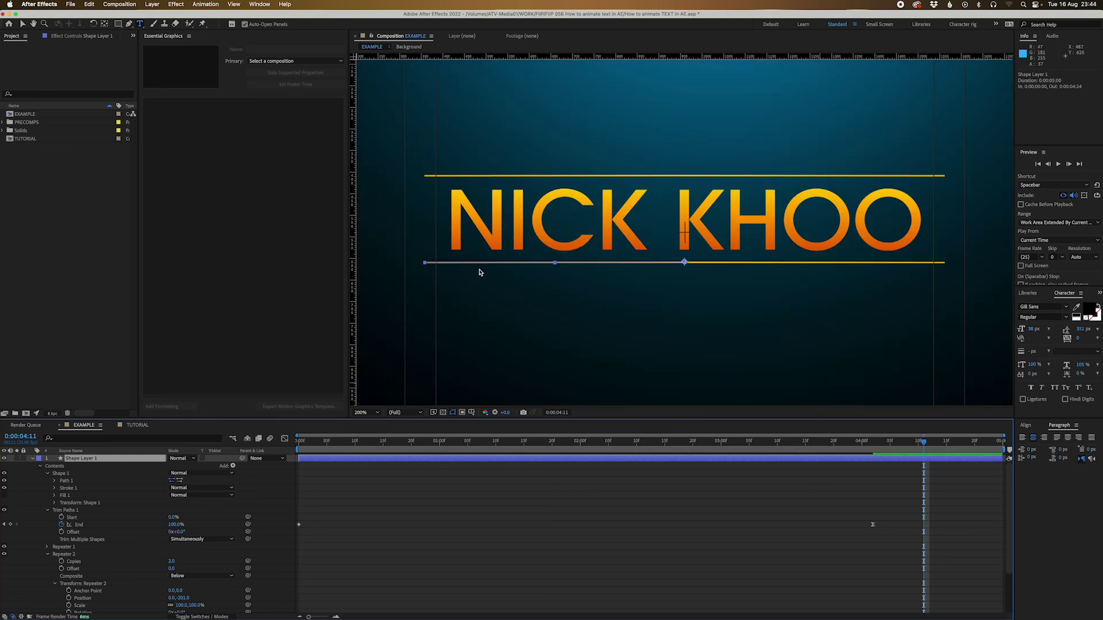
key(v)
click(469, 263)
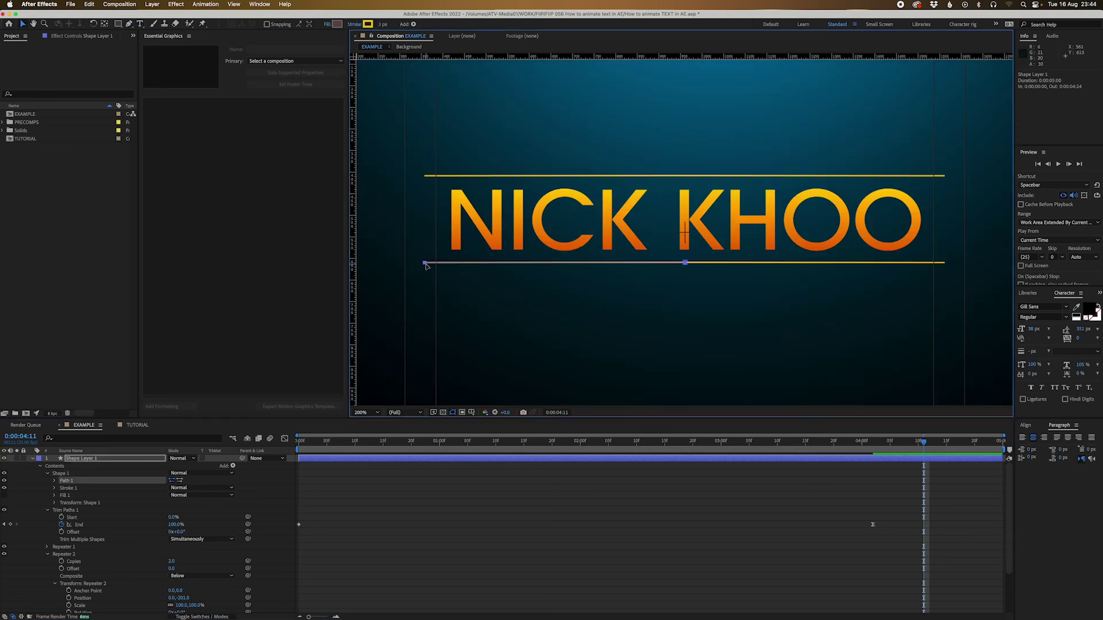
drag(425, 266, 438, 266)
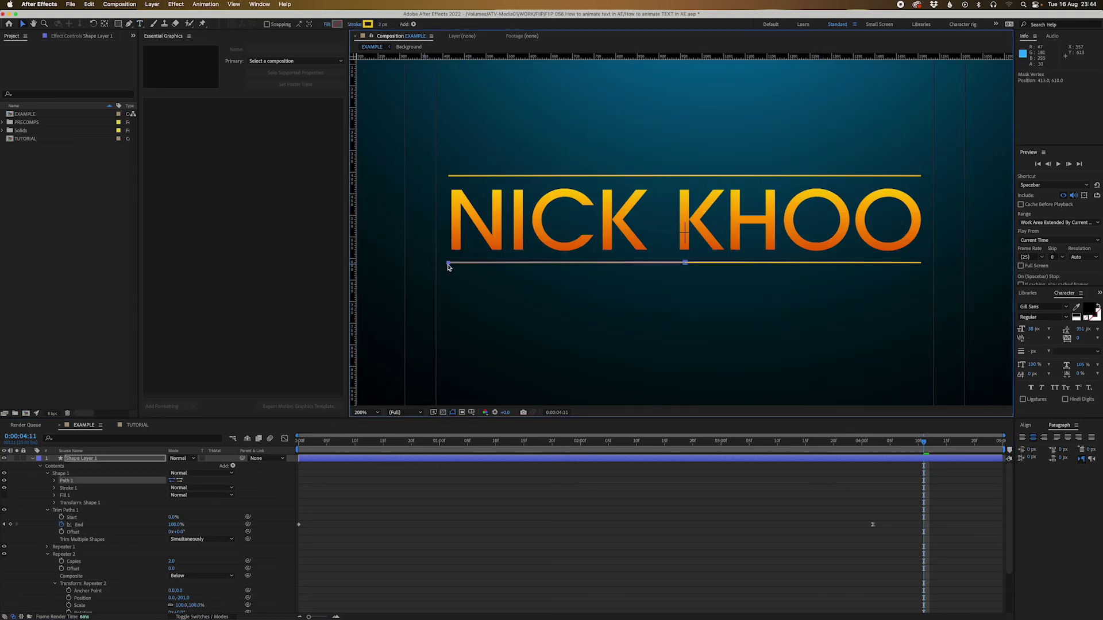
click(753, 528)
key(comma)
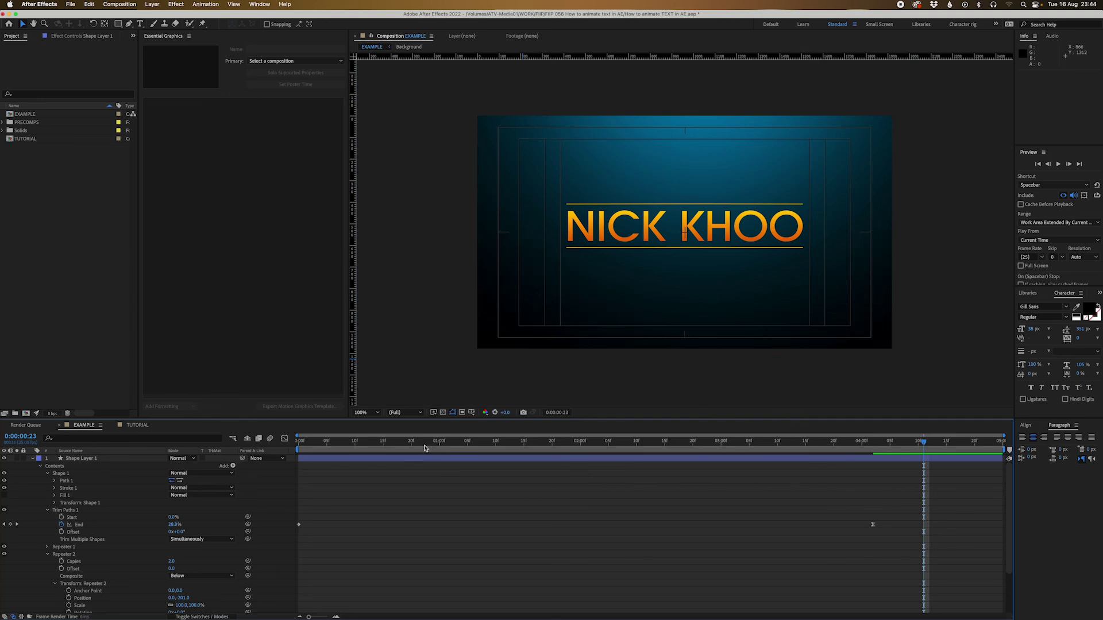
key(Home)
key(space)
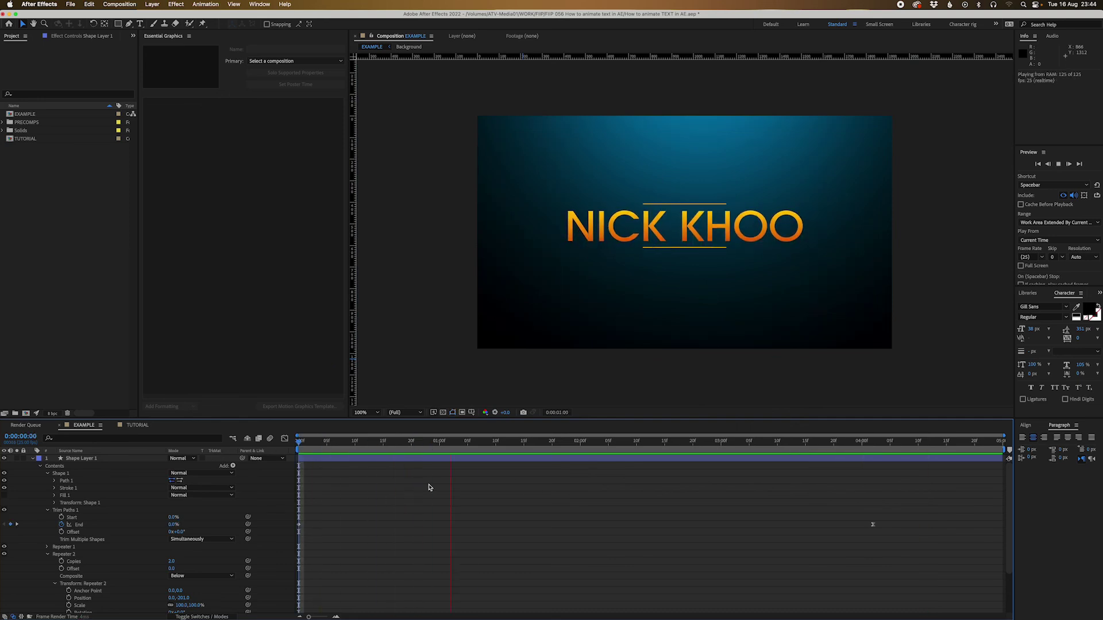